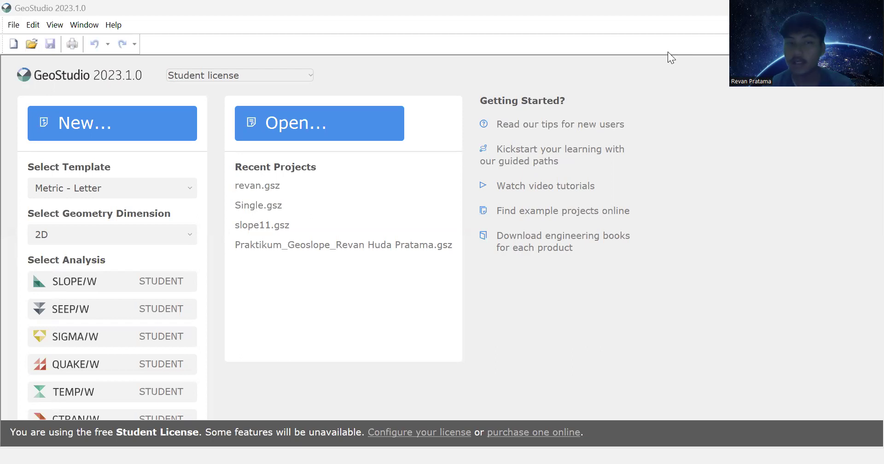
Step: Start a new project from the start page, keeping the Metric - Letter template
{"action": "left_click", "coordinate": [123, 130]}
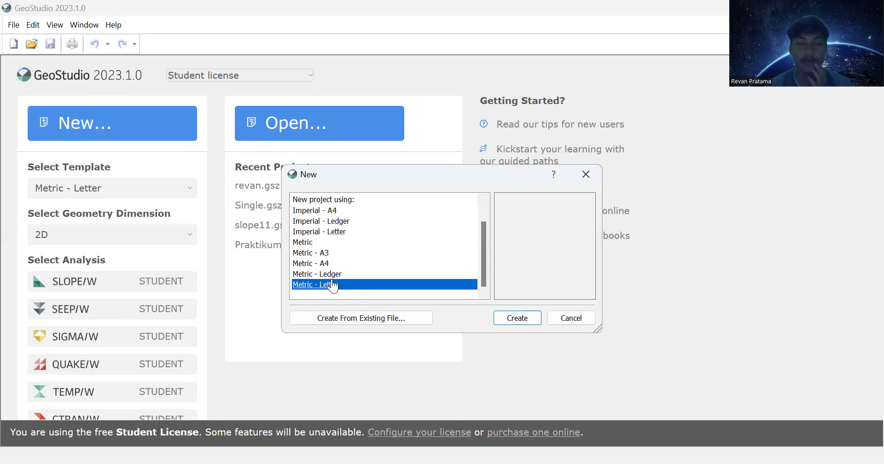
Step: Create the Metric - Letter project and add a 2D geometry to it
{"action": "left_click", "coordinate": [516, 322]}
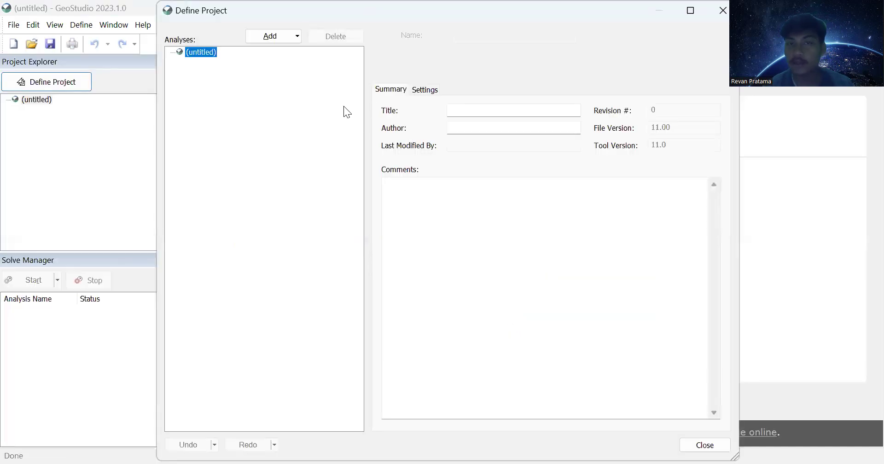
{"action": "left_click", "coordinate": [298, 37]}
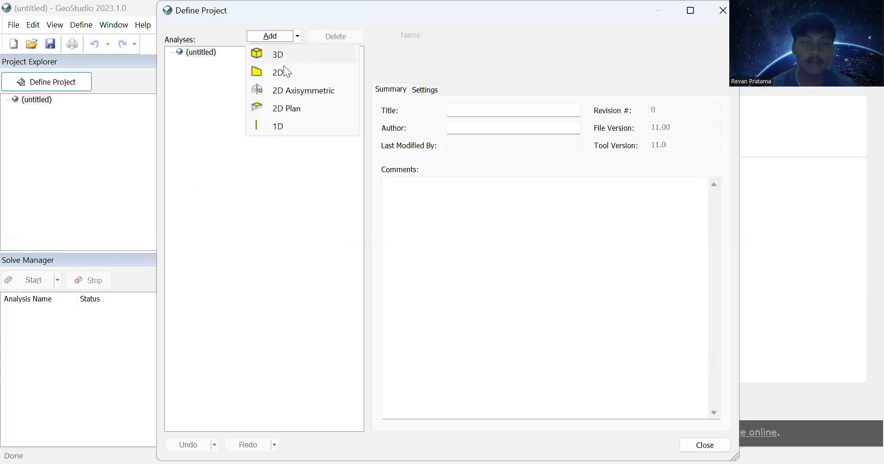
{"action": "left_click", "coordinate": [282, 74]}
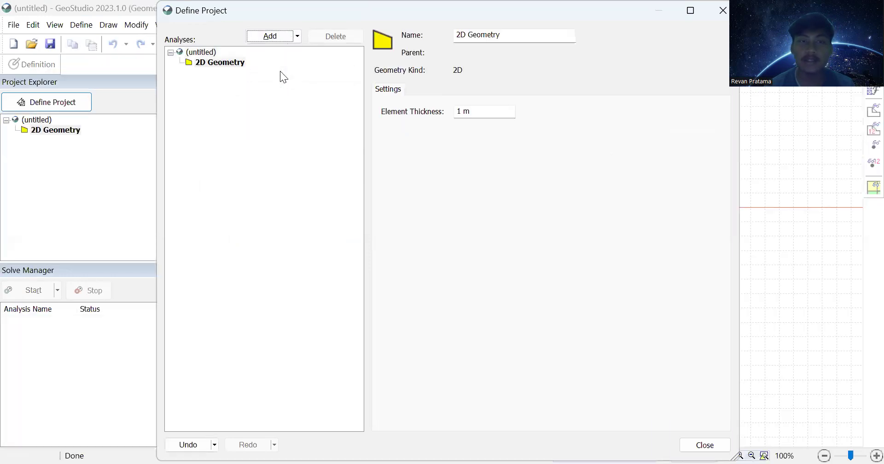
Step: Add a SLOPE/W Limit Equilibrium analysis using piezometric surfaces for pore-water pressures
{"action": "left_click", "coordinate": [297, 36]}
{"action": "mouse_move", "coordinate": [316, 80]}
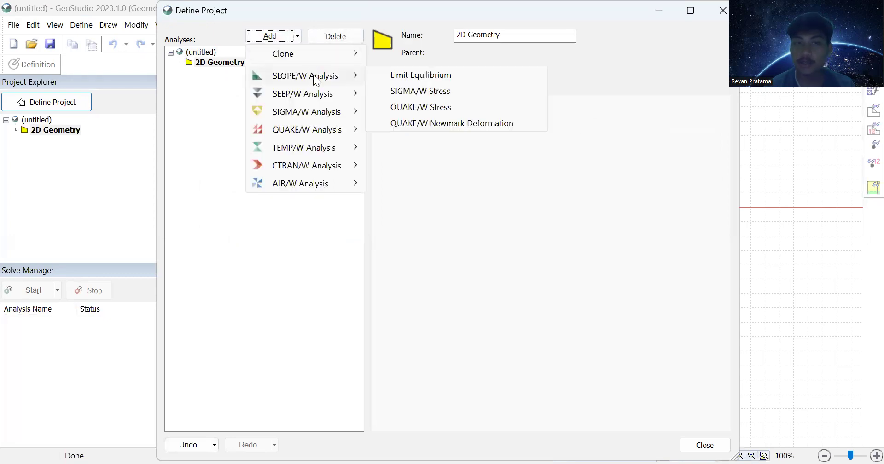
{"action": "left_click", "coordinate": [425, 76]}
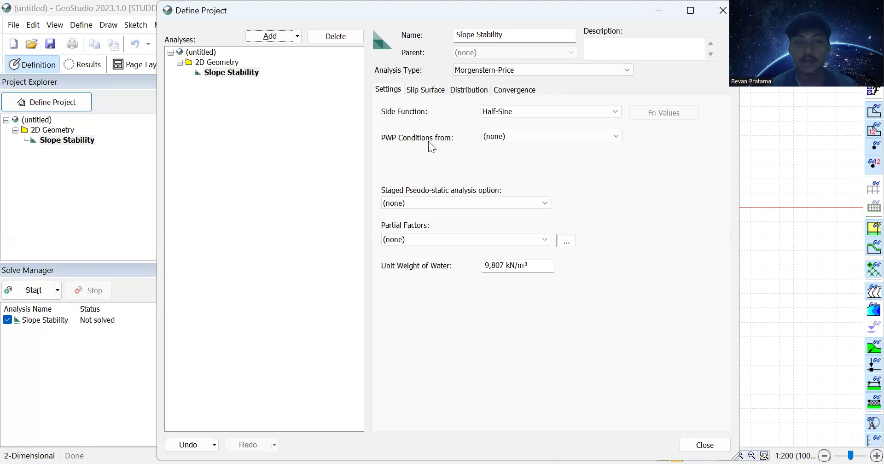
{"action": "left_click", "coordinate": [546, 138]}
{"action": "left_click", "coordinate": [542, 175]}
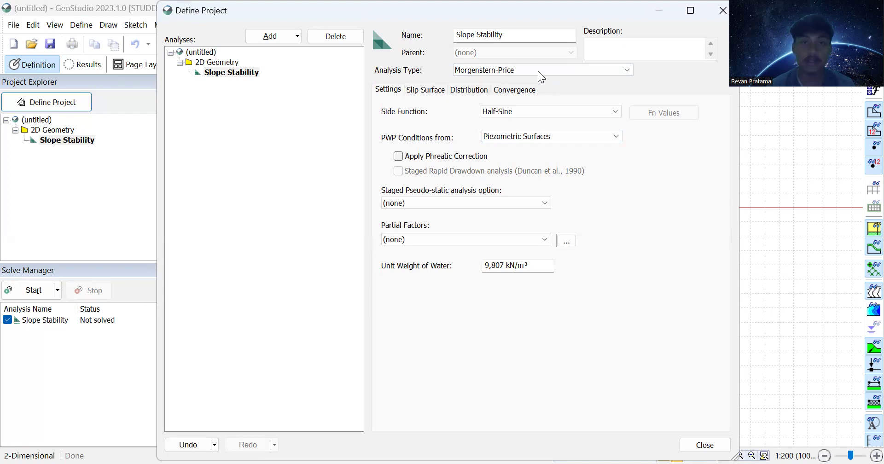
{"action": "left_click", "coordinate": [705, 445]}
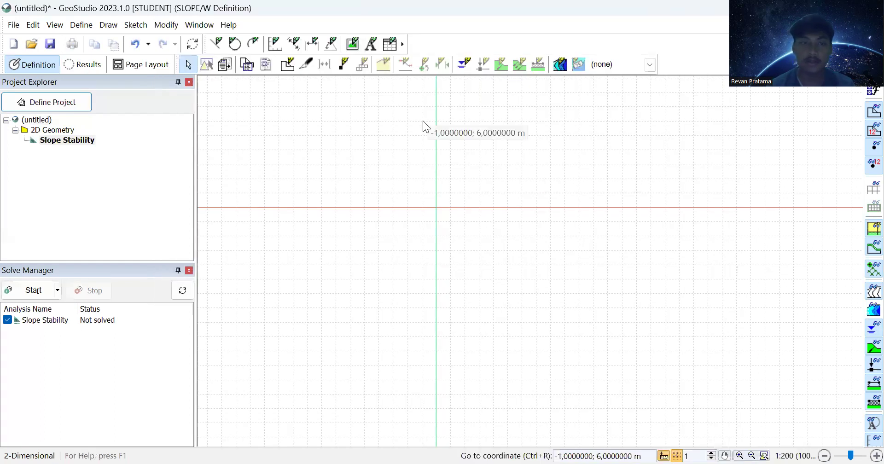
Step: Set the sketch axes to an X maximum of 42 m and a Y maximum of 20 m
{"action": "left_click", "coordinate": [275, 45]}
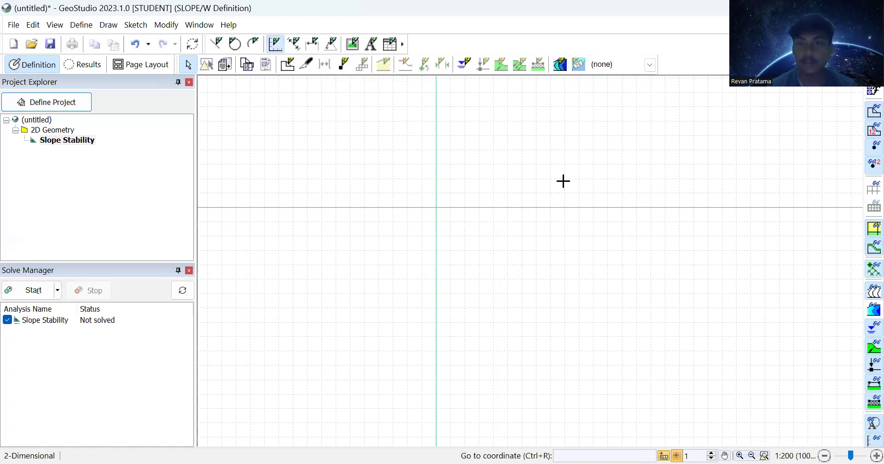
{"action": "left_click", "coordinate": [674, 222]}
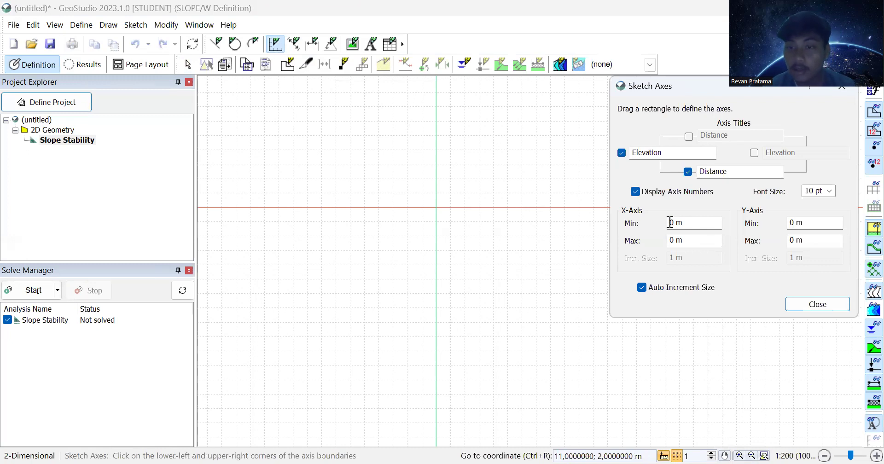
{"action": "left_click", "coordinate": [670, 240]}
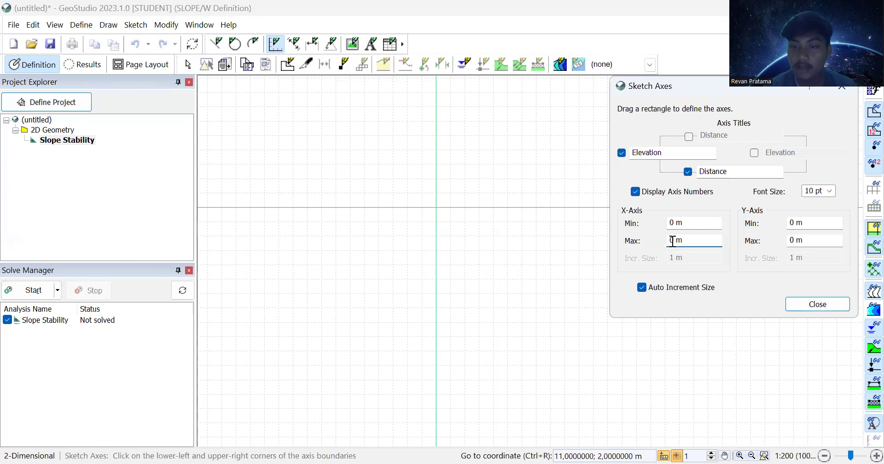
{"action": "type", "text": "42"}
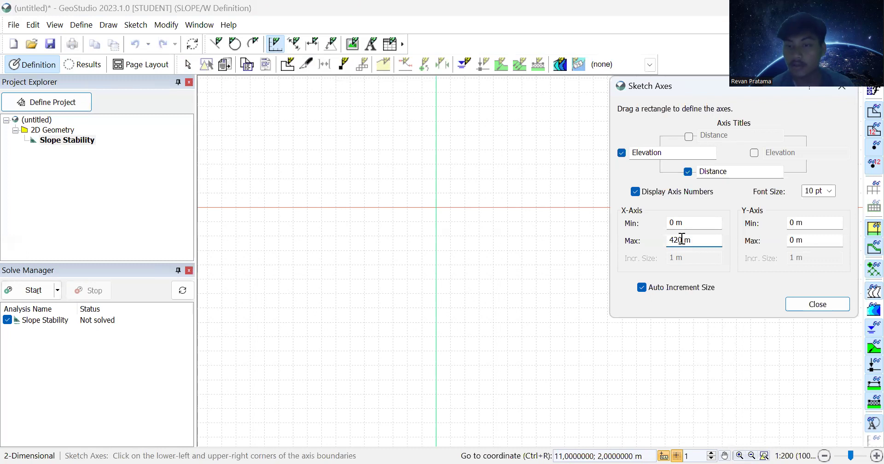
{"action": "key", "text": "Delete"}
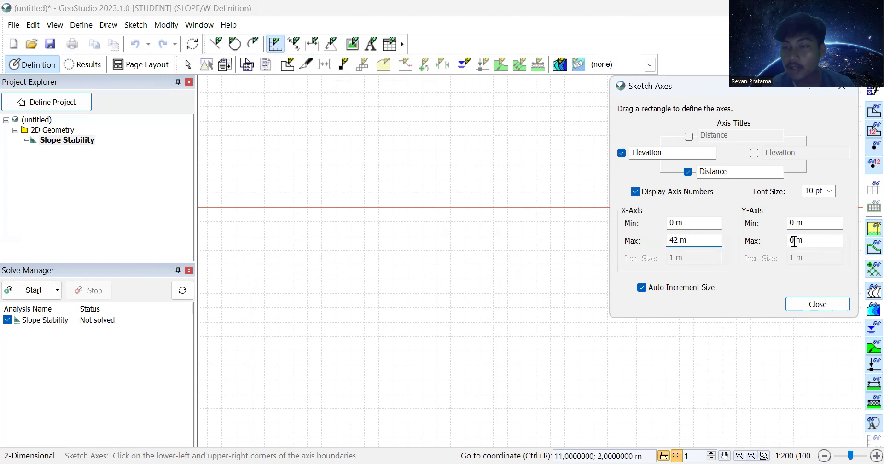
{"action": "left_click", "coordinate": [795, 240]}
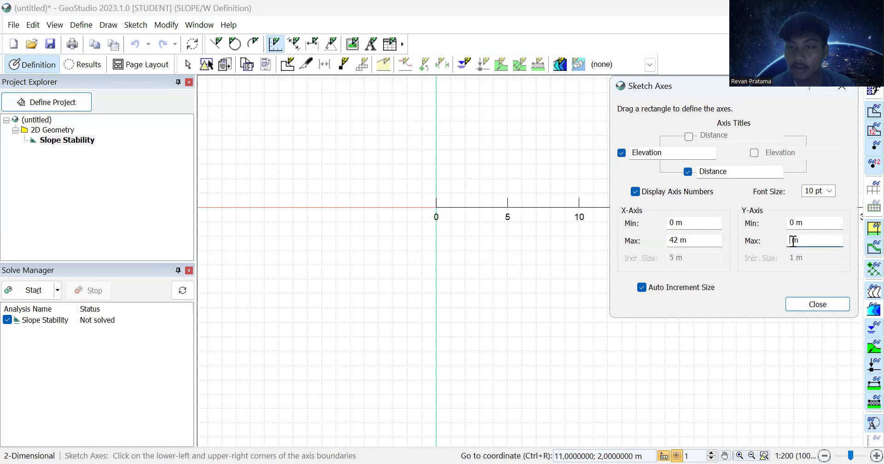
{"action": "type", "text": "20"}
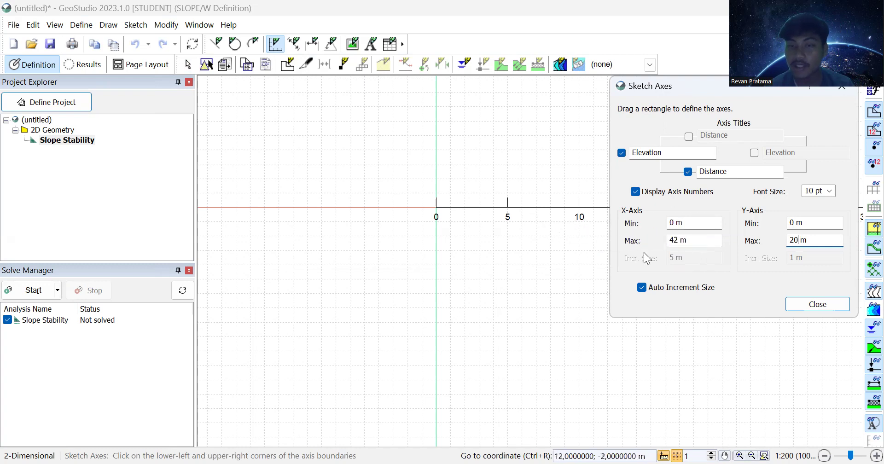
Step: Turn off automatic increments and set both X and Y increment sizes to 1 m
{"action": "left_click", "coordinate": [643, 287]}
{"action": "left_click", "coordinate": [675, 256]}
{"action": "key", "text": "BackSpace"}
{"action": "key", "text": "BackSpace"}
{"action": "key", "text": "BackSpace"}
{"action": "type", "text": "1"}
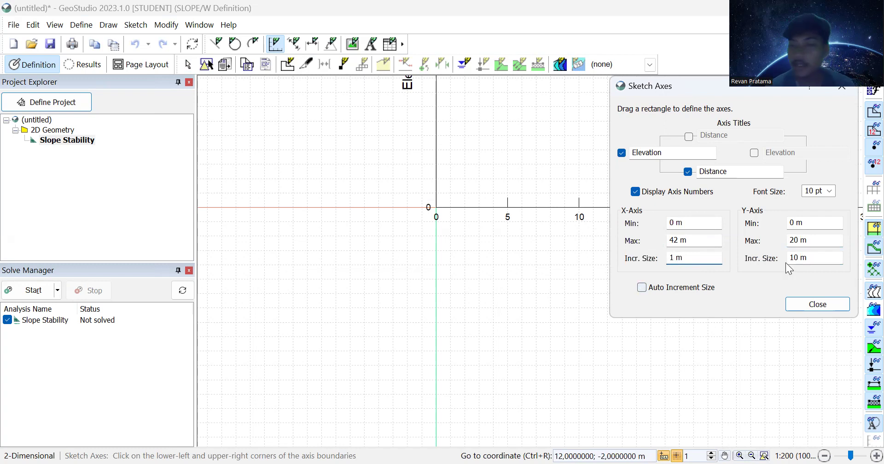
{"action": "left_click", "coordinate": [796, 259]}
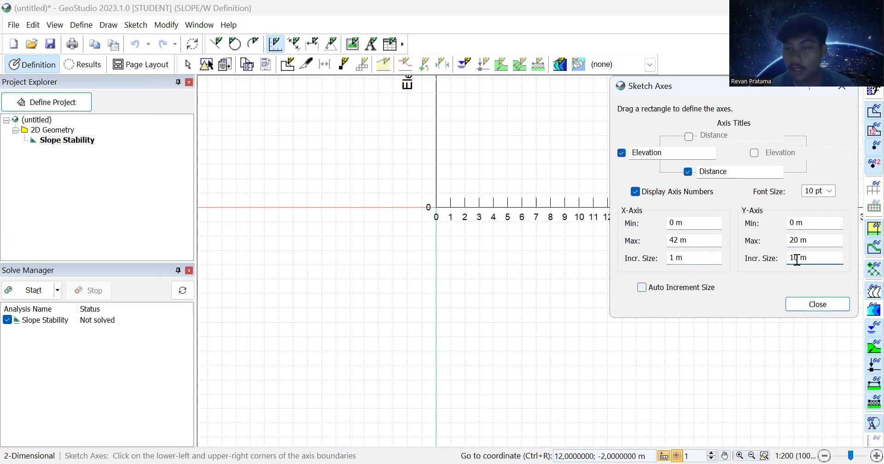
{"action": "key", "text": "BackSpace"}
{"action": "key", "text": "BackSpace"}
{"action": "type", "text": "1"}
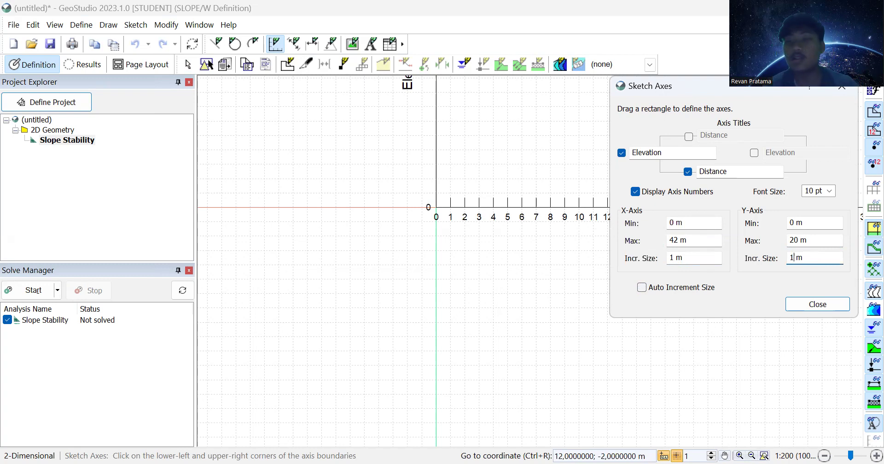
Step: Accept the axes and pan so the full 42 m by 20 m axes are in view
{"action": "left_click", "coordinate": [801, 303]}
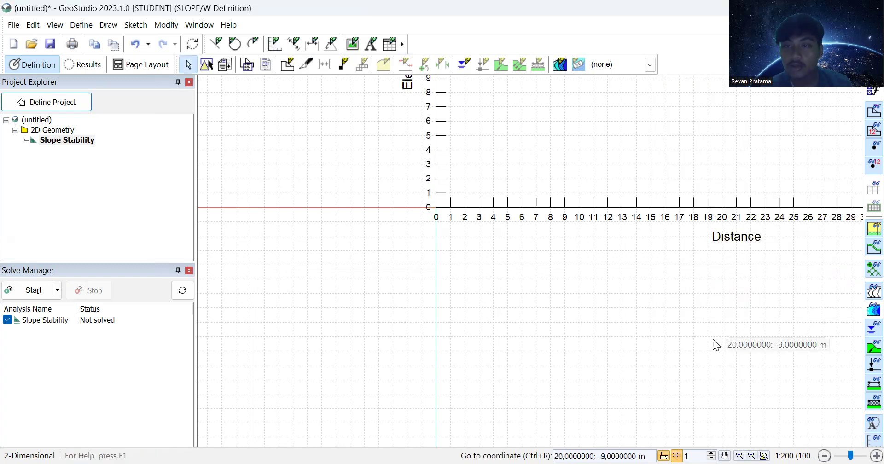
{"action": "left_click", "coordinate": [723, 450]}
{"action": "left_click_drag", "start_coordinate": [661, 219], "coordinate": [440, 379]}
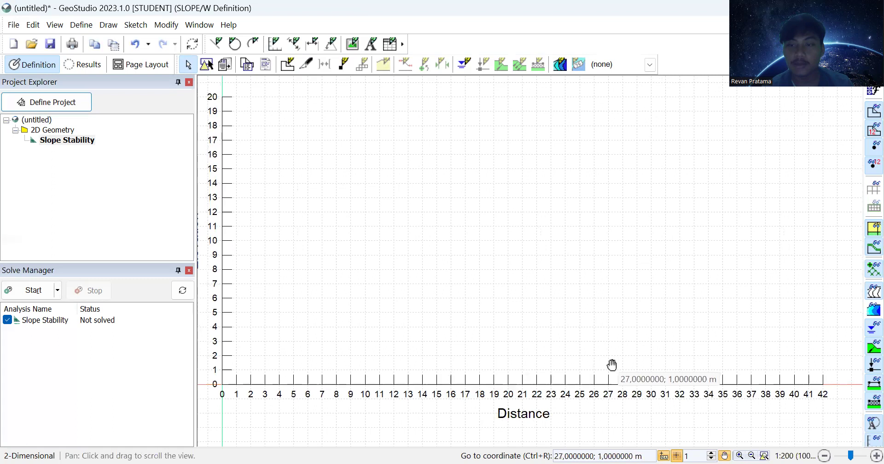
{"action": "left_click", "coordinate": [724, 453]}
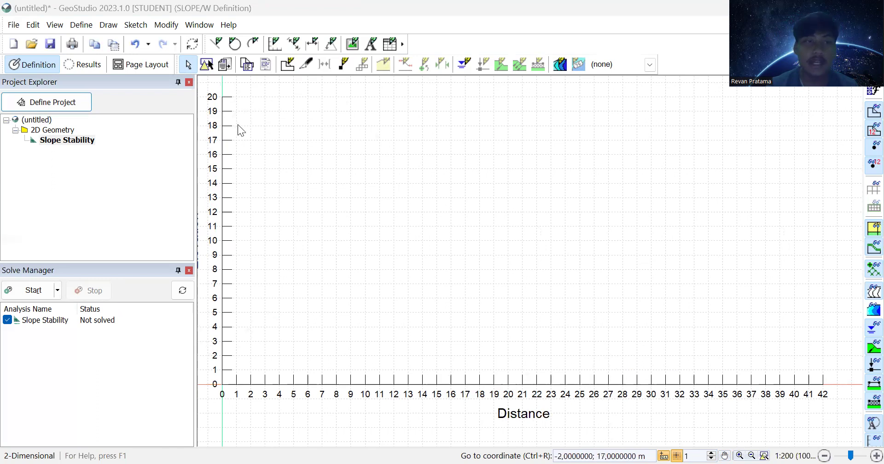
{"action": "left_click", "coordinate": [217, 46]}
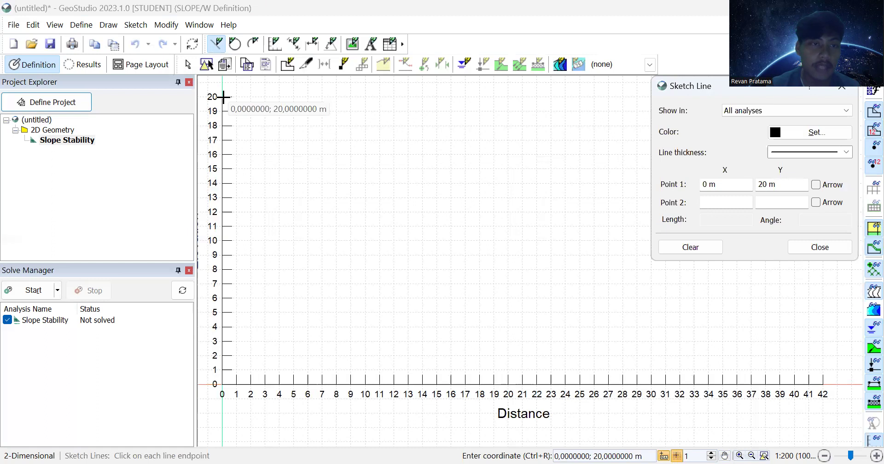
Step: Sketch the stepped profile through (0,20), (10,20), (16,14), (26,14), (32,8), (42,8) to (42,0)
{"action": "left_click", "coordinate": [223, 97]}
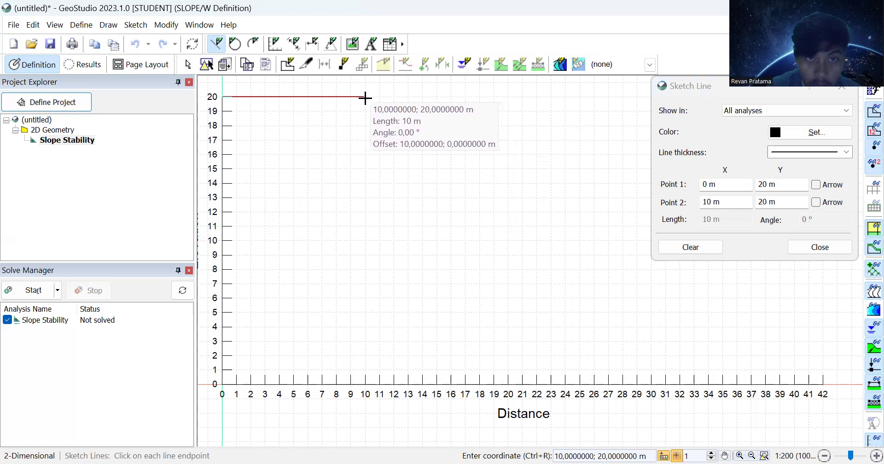
{"action": "left_click", "coordinate": [365, 98]}
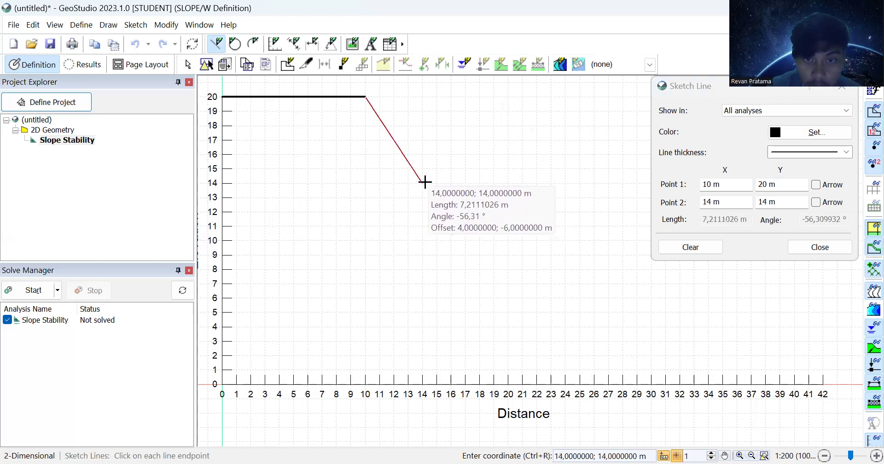
{"action": "left_click", "coordinate": [450, 182]}
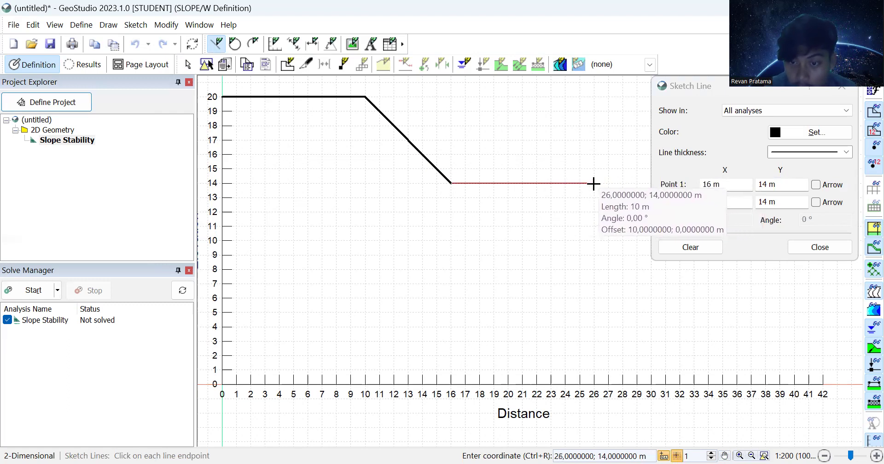
{"action": "left_click", "coordinate": [594, 184]}
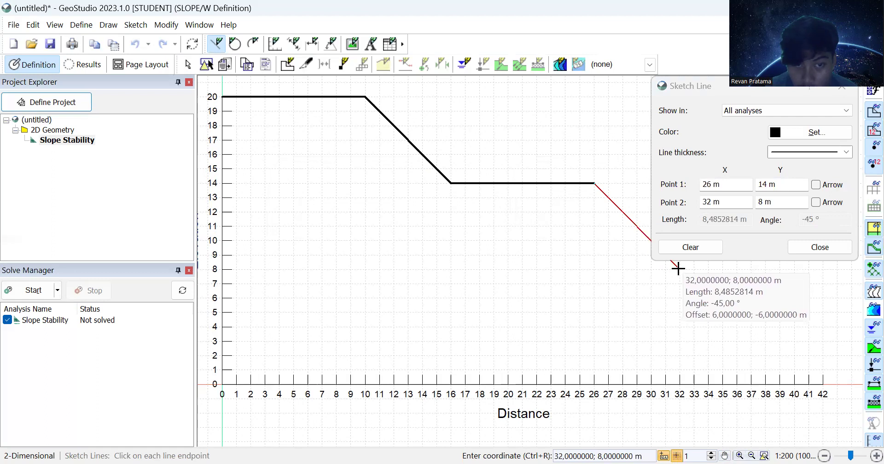
{"action": "left_click", "coordinate": [678, 268]}
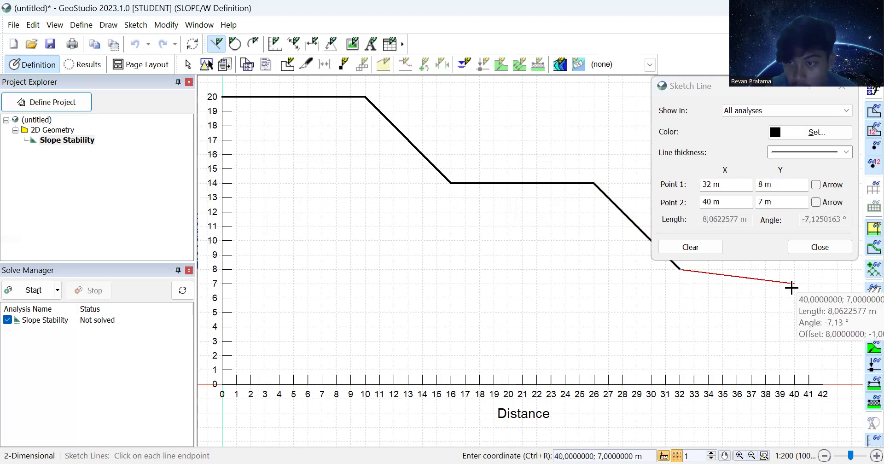
{"action": "left_click", "coordinate": [823, 268]}
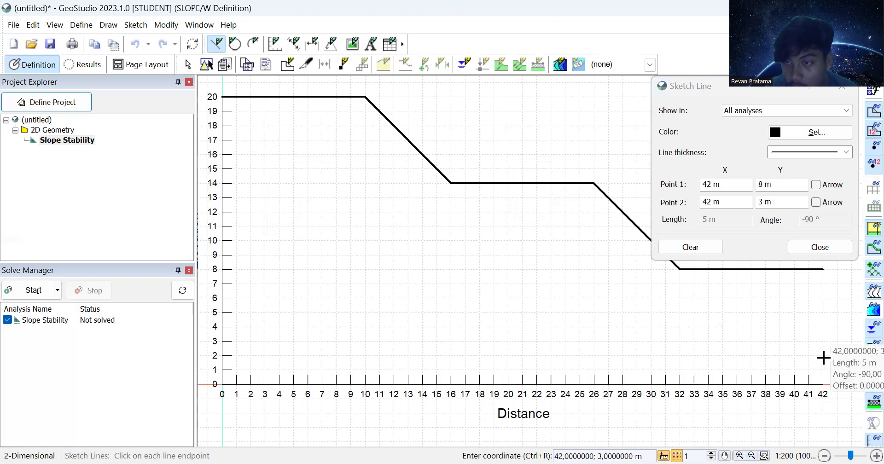
{"action": "left_click", "coordinate": [822, 383]}
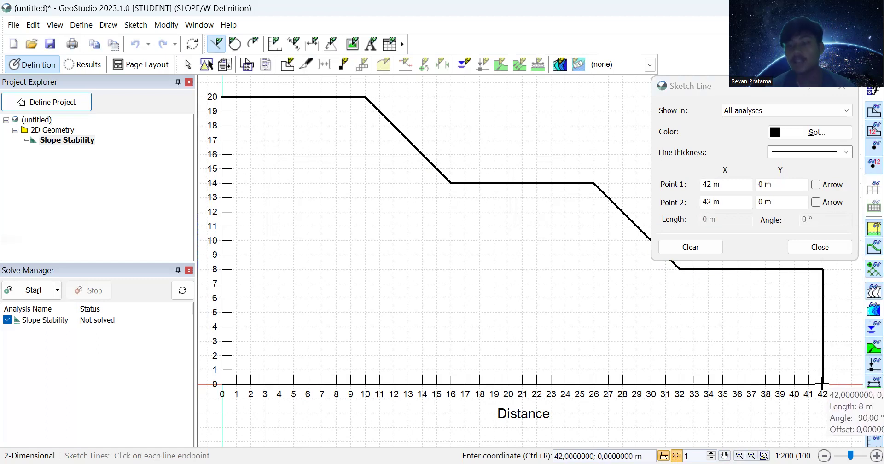
{"action": "right_click", "coordinate": [822, 383]}
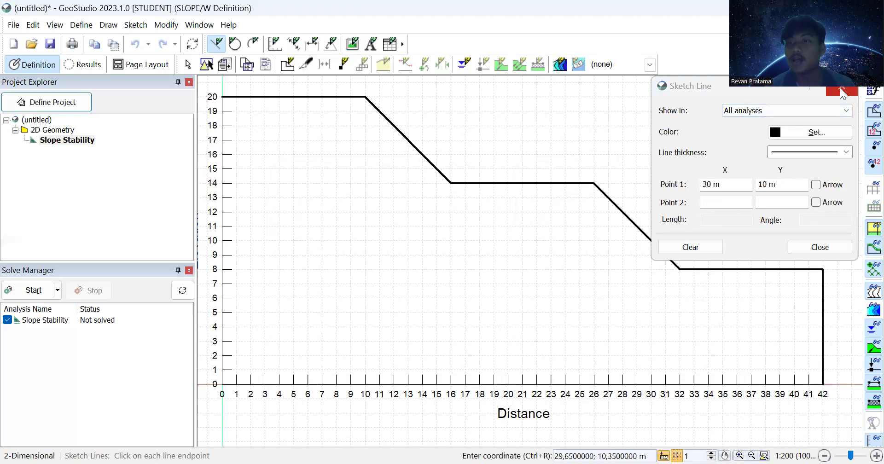
{"action": "key", "text": "Escape"}
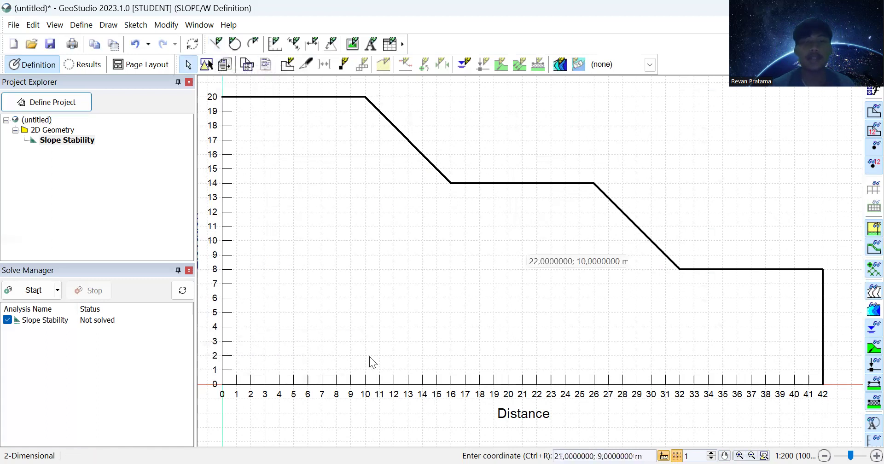
Step: Sketch a horizontal line at 17 m elevation from x = 0 to the slope face
{"action": "left_click", "coordinate": [217, 46]}
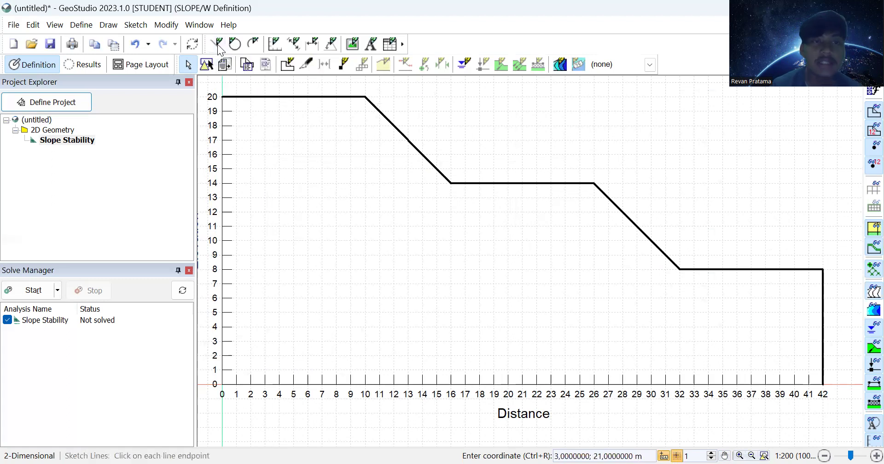
{"action": "left_click", "coordinate": [226, 151]}
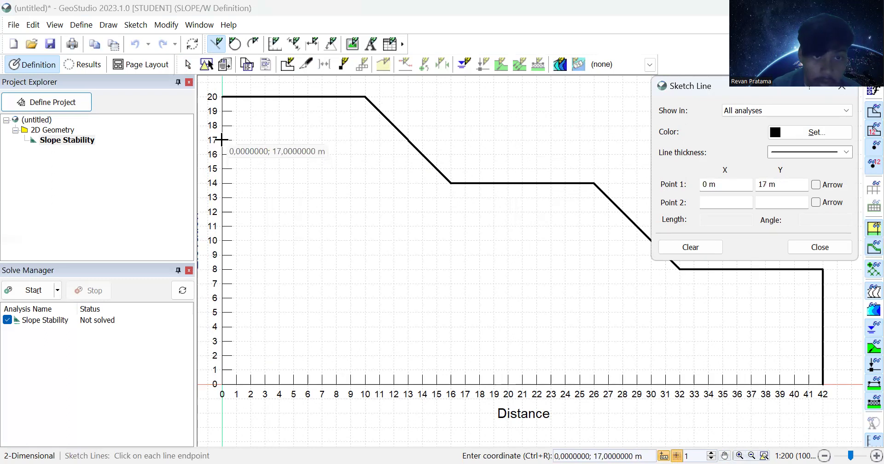
{"action": "left_click", "coordinate": [221, 140]}
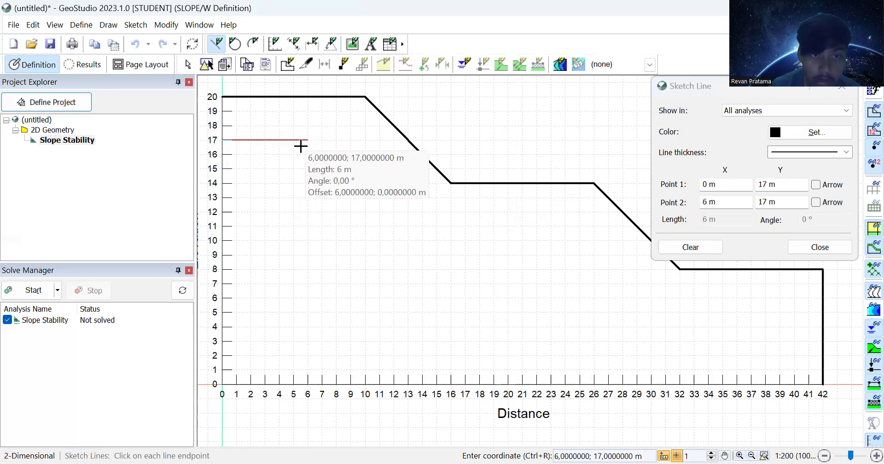
{"action": "left_click", "coordinate": [409, 139]}
{"action": "key", "text": "Escape"}
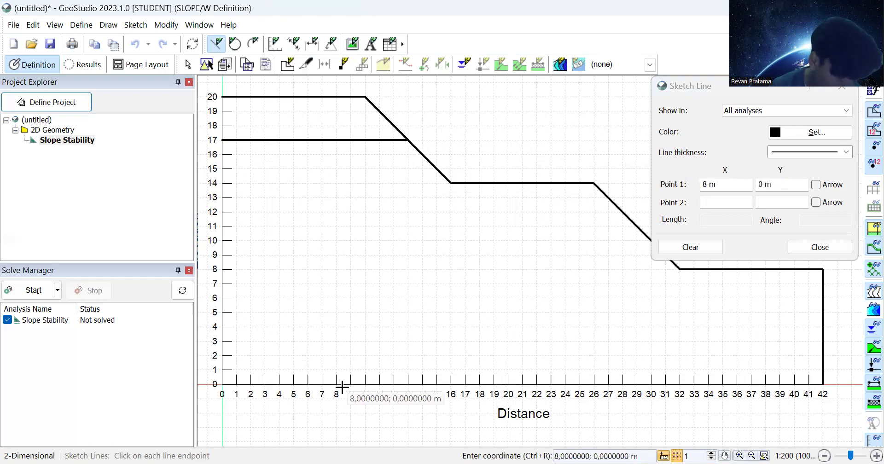
Step: Sketch inclined lines (5,0)-(17,14), (9,0)-(21,14), (28,0)-(36,8) and (31,0)-(39,8)
{"action": "left_click", "coordinate": [293, 384]}
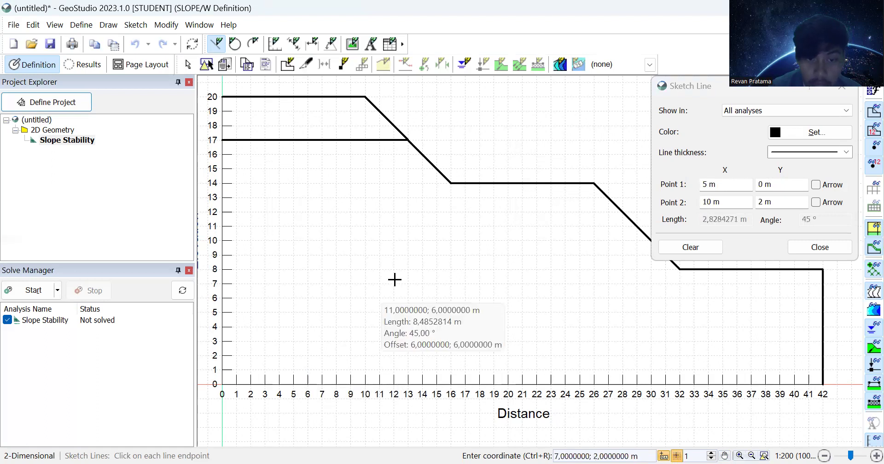
{"action": "left_click", "coordinate": [464, 183]}
{"action": "key", "text": "Escape"}
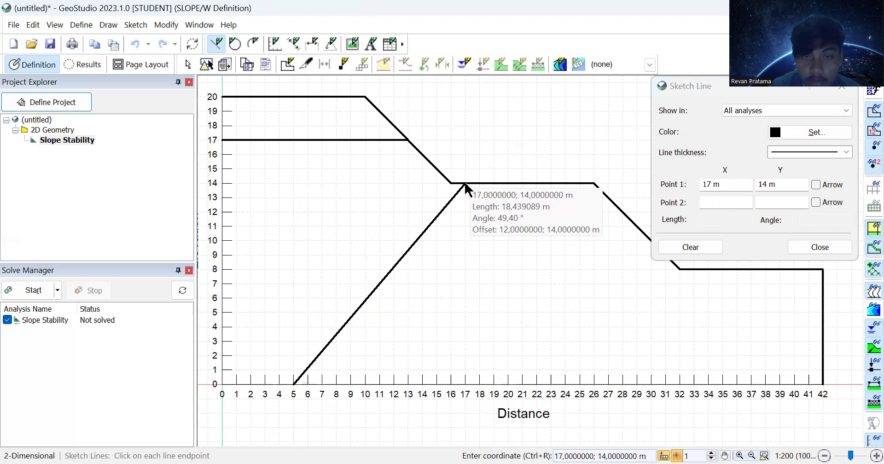
{"action": "left_click", "coordinate": [350, 383]}
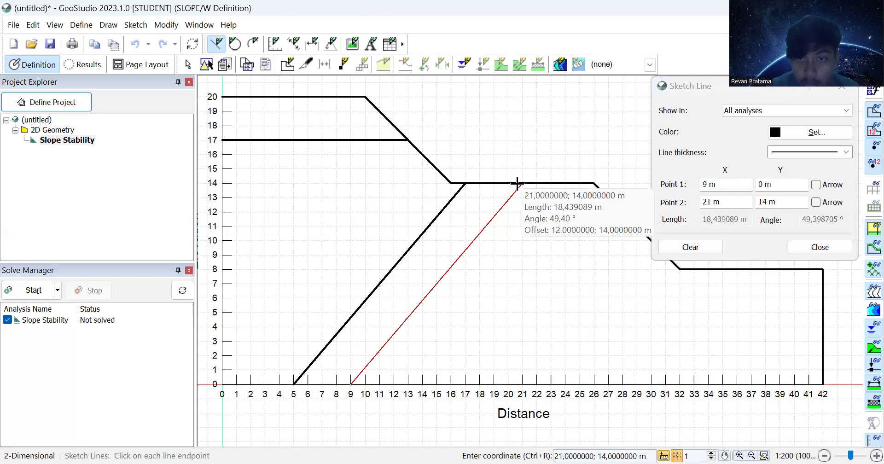
{"action": "left_click", "coordinate": [520, 183]}
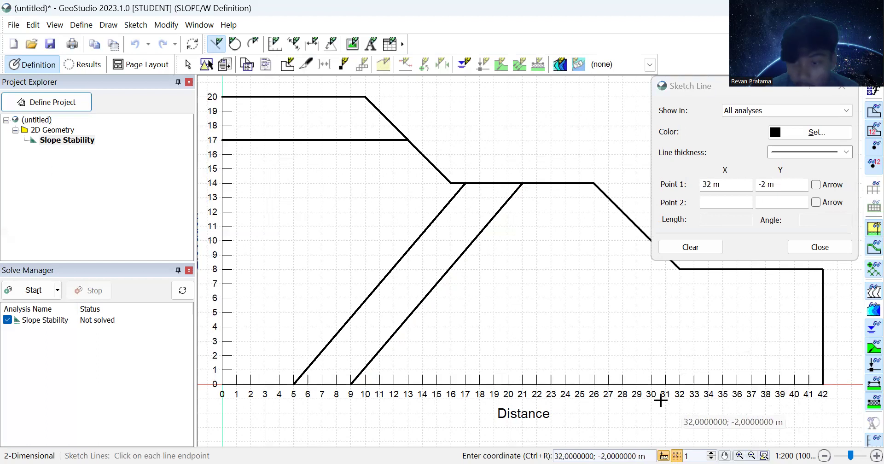
{"action": "left_click", "coordinate": [622, 384]}
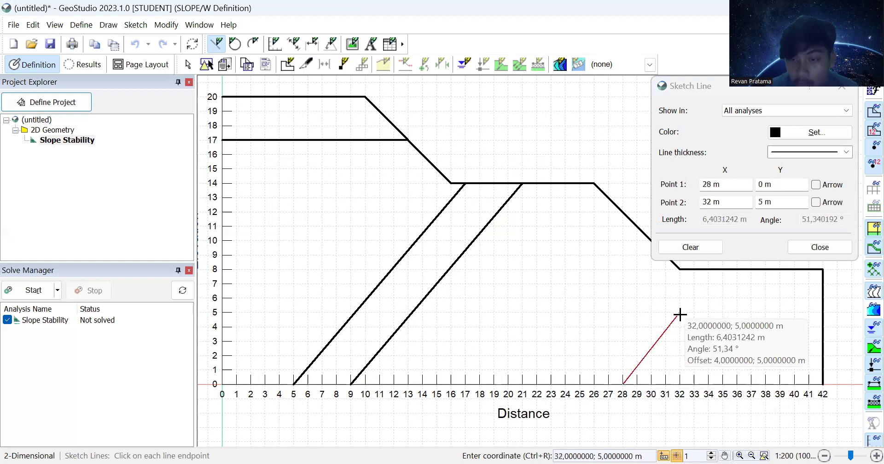
{"action": "left_click", "coordinate": [737, 270]}
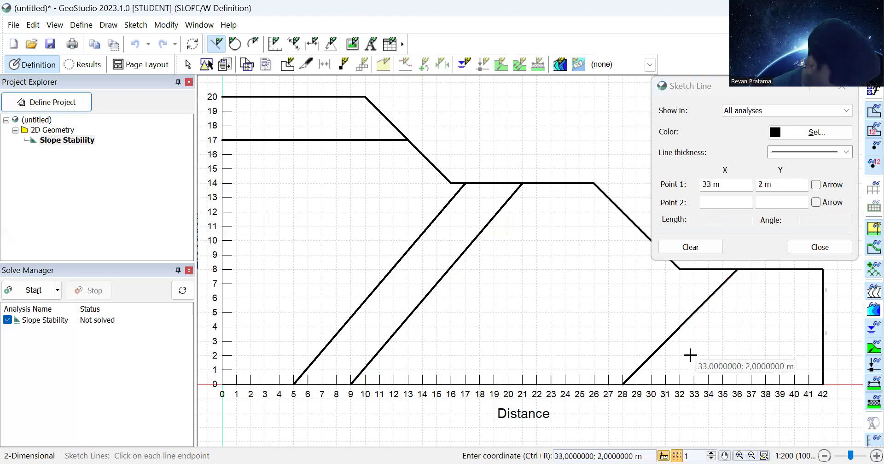
{"action": "left_click", "coordinate": [665, 384]}
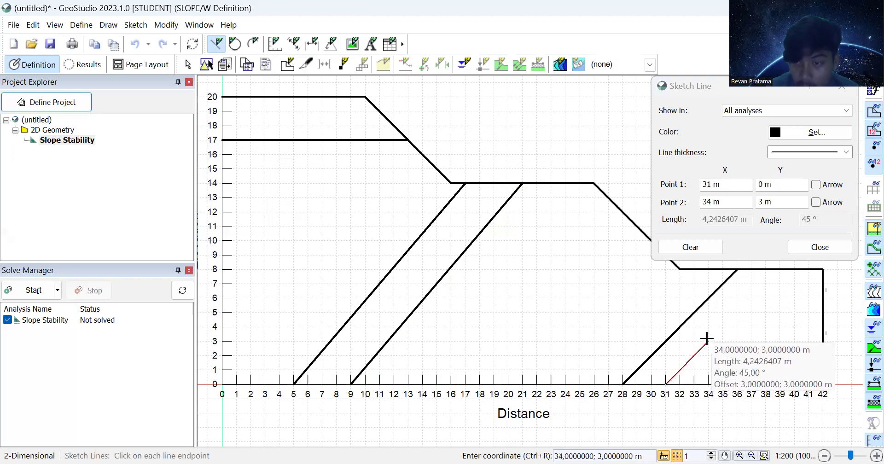
{"action": "left_click", "coordinate": [779, 271]}
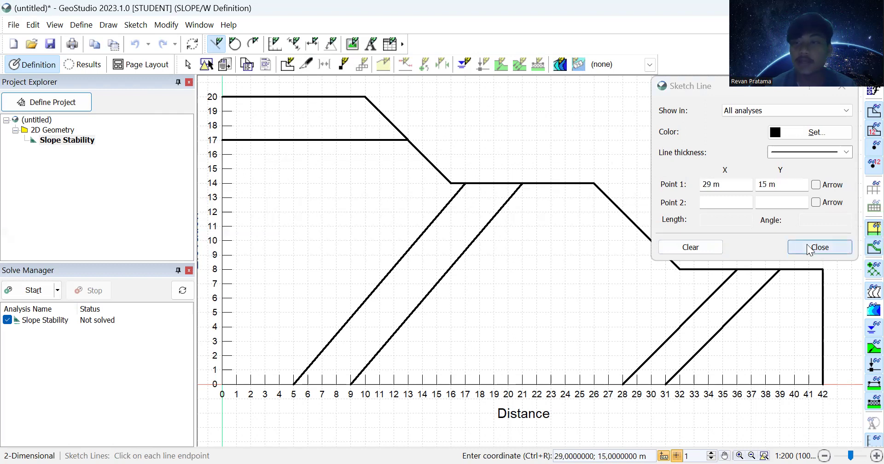
{"action": "key", "text": "Escape"}
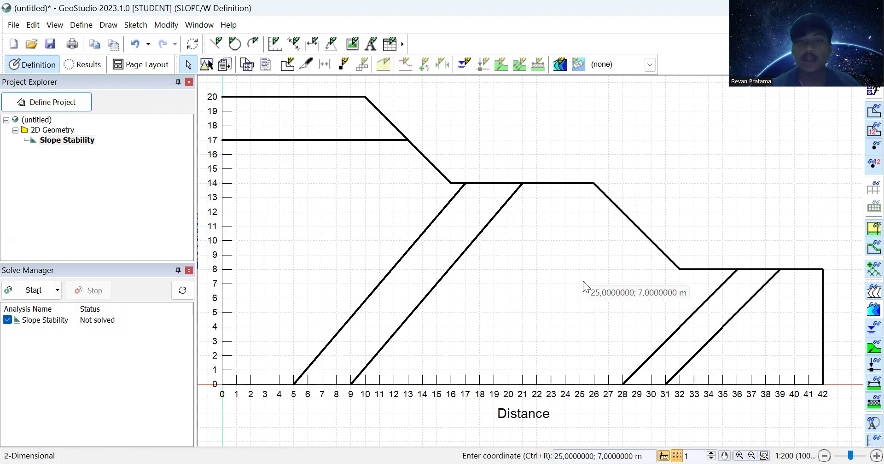
Step: Label the top layer Soil and place Sandstone labels in the left, middle and right zones
{"action": "left_click", "coordinate": [372, 45]}
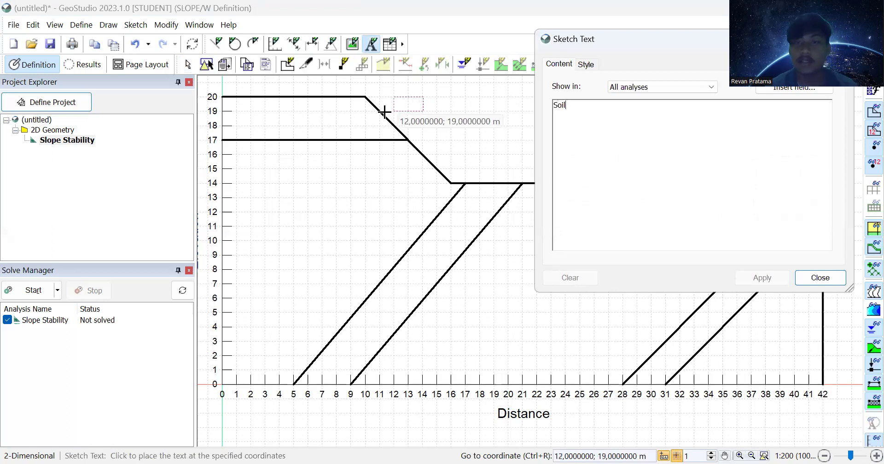
{"action": "left_click", "coordinate": [280, 125]}
{"action": "double_click", "coordinate": [575, 109]}
{"action": "key", "text": "BackSpace"}
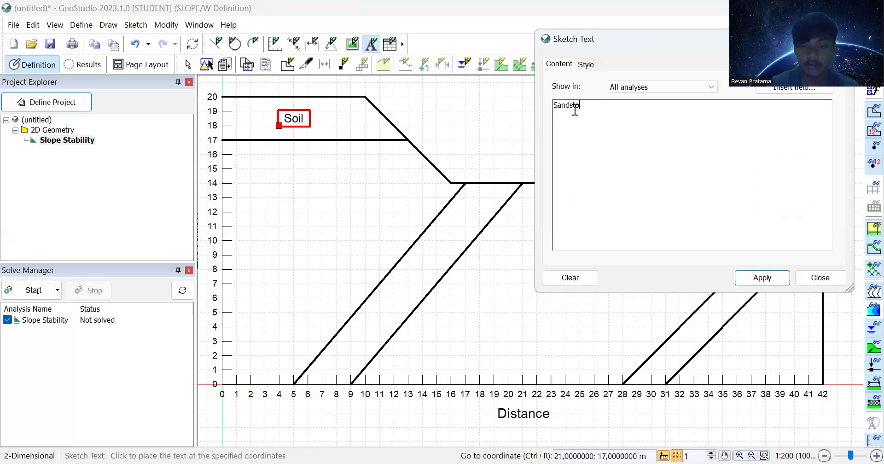
{"action": "left_click", "coordinate": [276, 221]}
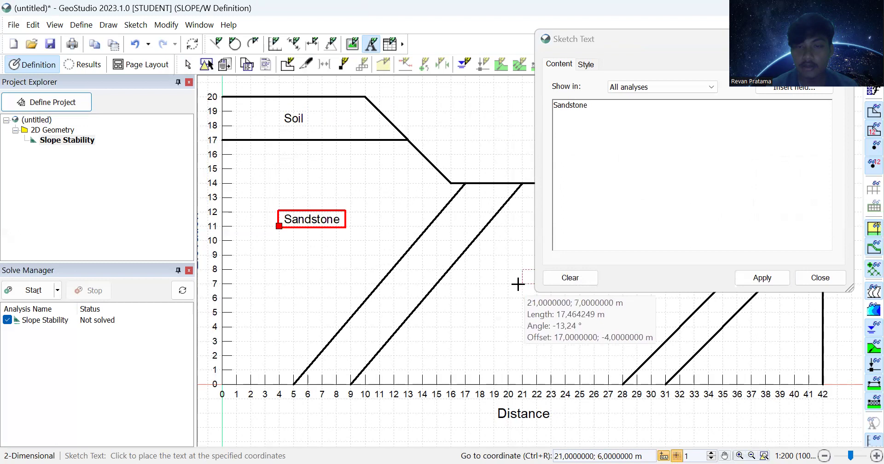
{"action": "left_click", "coordinate": [518, 282]}
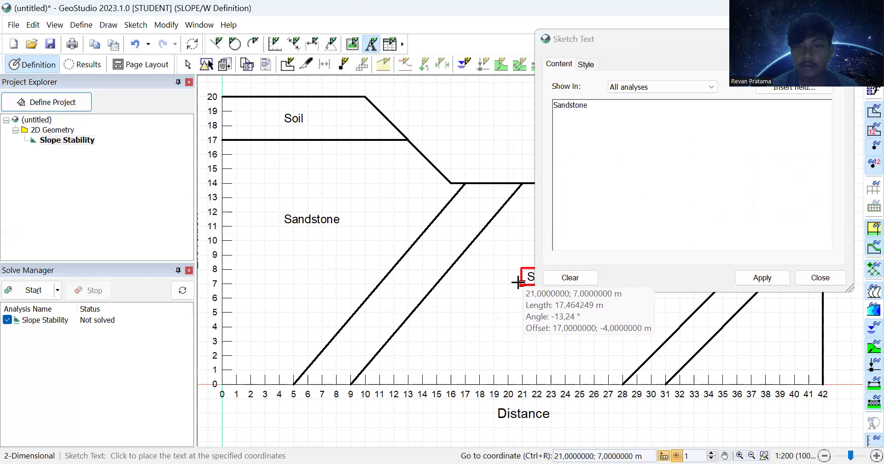
{"action": "left_click", "coordinate": [749, 346]}
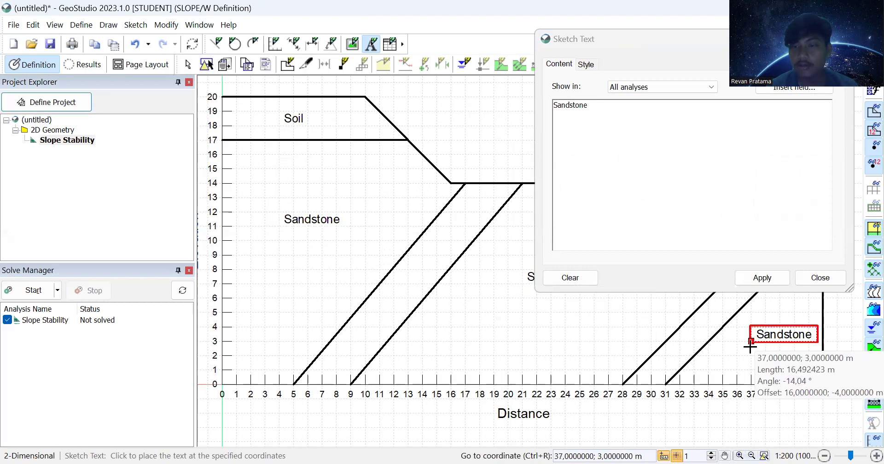
Step: Place Claystone labels in the two inclined bands
{"action": "left_click", "coordinate": [557, 107]}
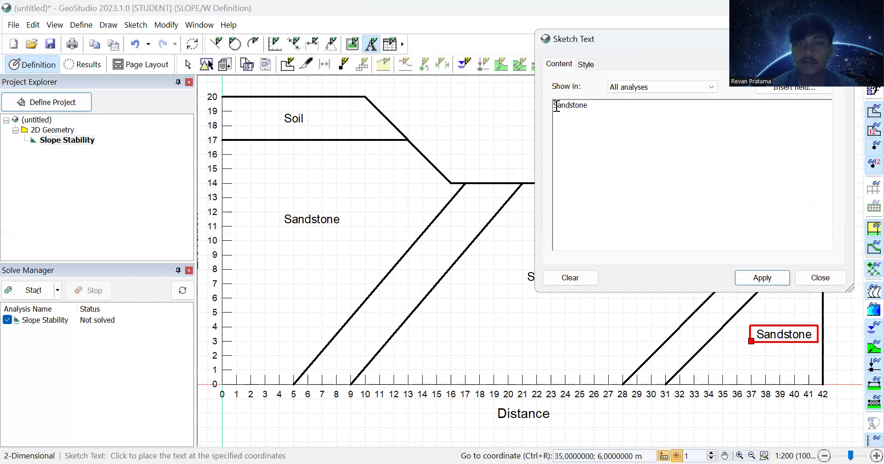
{"action": "left_click_drag", "start_coordinate": [589, 105], "coordinate": [552, 107]}
{"action": "type", "text": "Clay"}
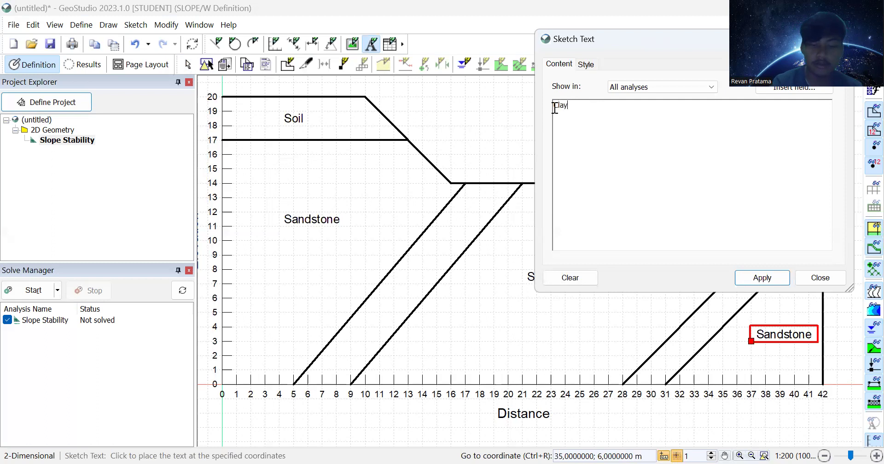
{"action": "type", "text": "stone"}
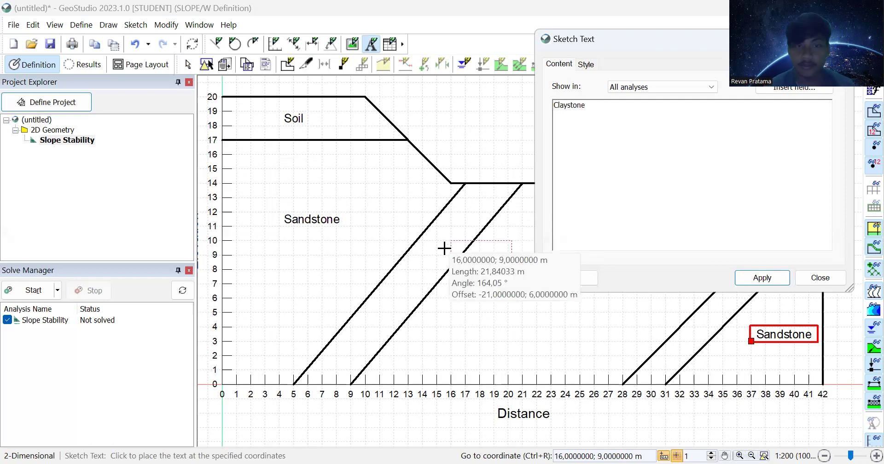
{"action": "left_click", "coordinate": [347, 326]}
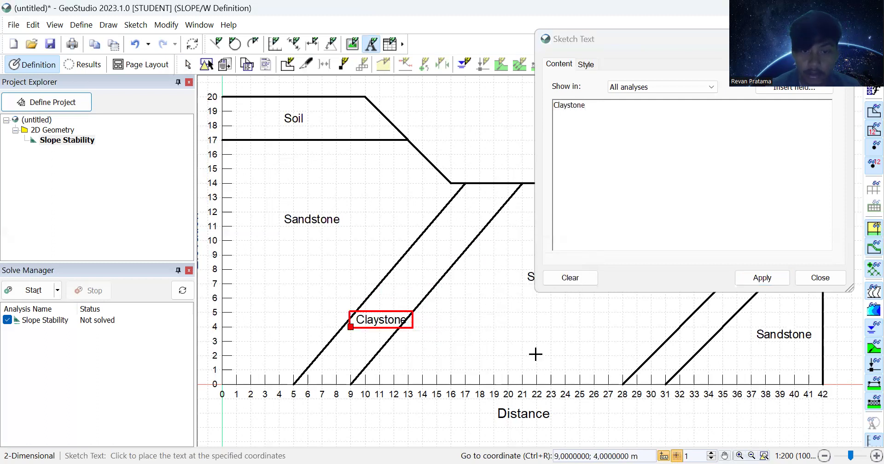
{"action": "left_click", "coordinate": [661, 343]}
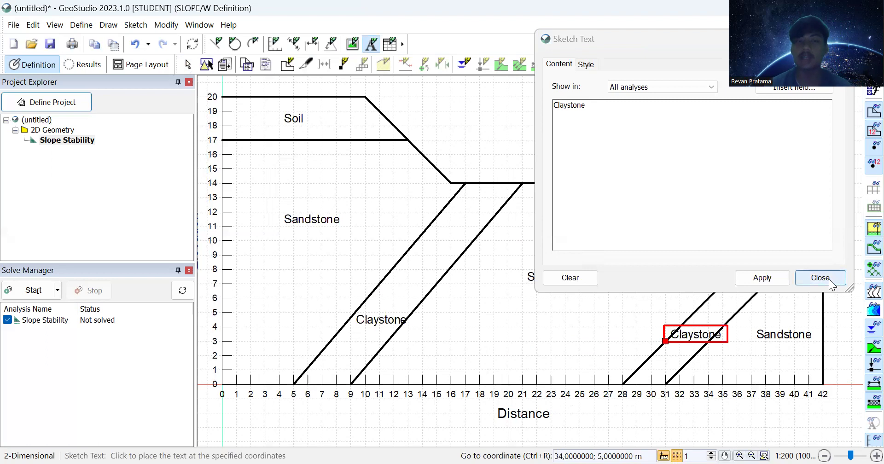
Step: Begin a region at (0,20), continuing through (10,20) and (16,14)
{"action": "left_click", "coordinate": [828, 279]}
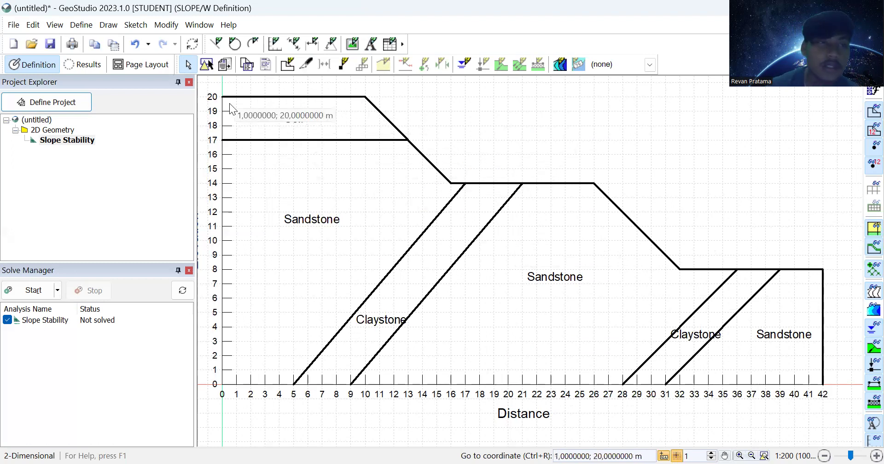
{"action": "left_click", "coordinate": [110, 26]}
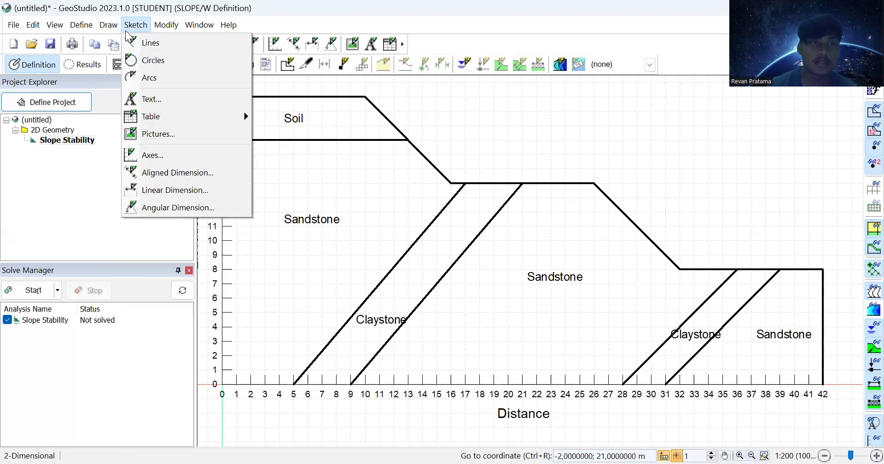
{"action": "left_click", "coordinate": [126, 43]}
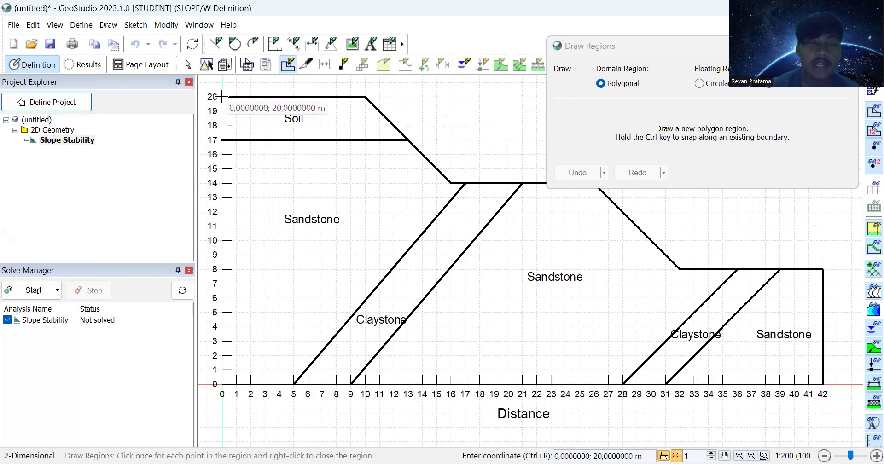
{"action": "left_click", "coordinate": [223, 96]}
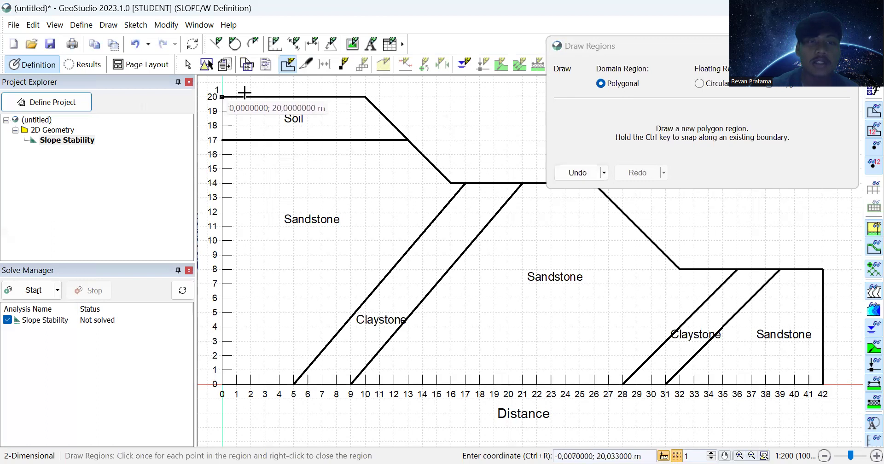
{"action": "left_click", "coordinate": [366, 97]}
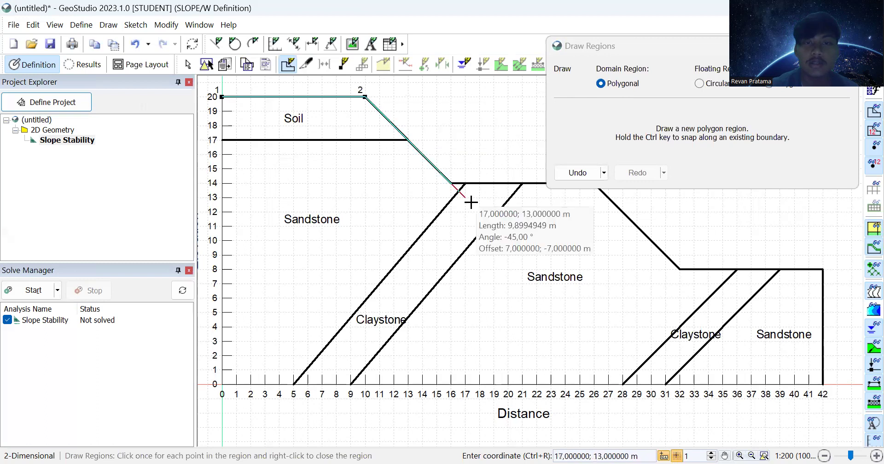
{"action": "left_click", "coordinate": [452, 183]}
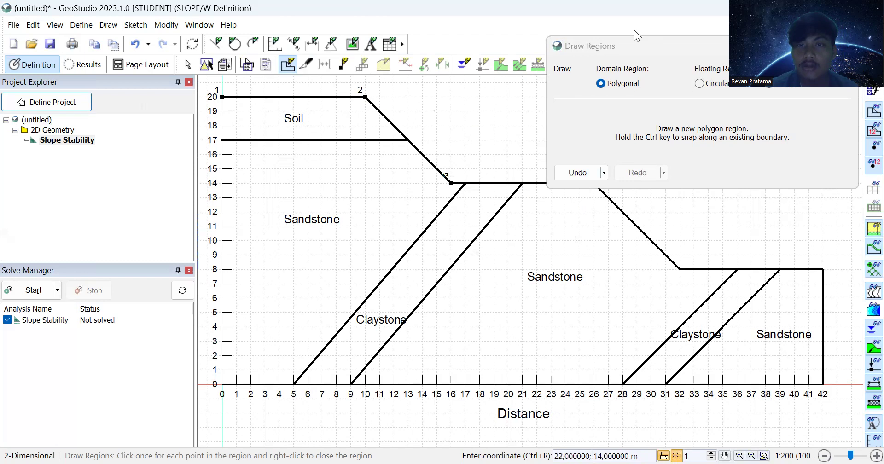
{"action": "left_click_drag", "start_coordinate": [651, 46], "coordinate": [634, 29]}
Step: Continue the region through (26,14), (32,8), (42,8), (42,0), (0,0) and close it
{"action": "left_click", "coordinate": [594, 183]}
{"action": "left_click", "coordinate": [680, 270]}
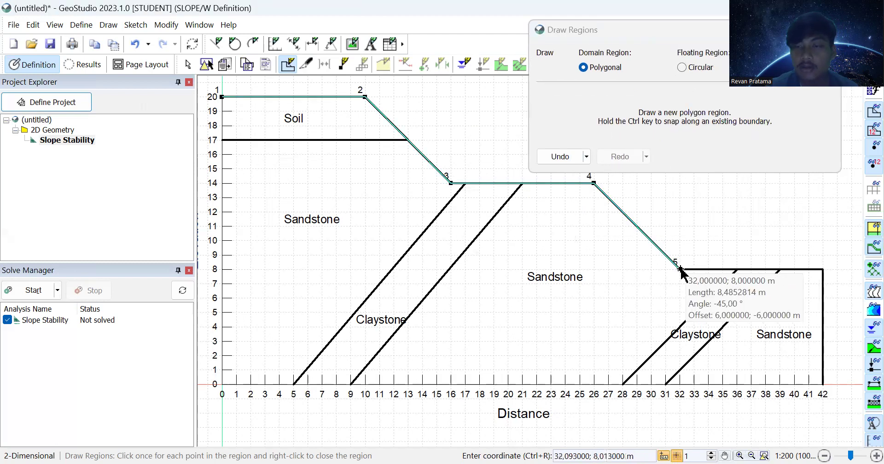
{"action": "left_click", "coordinate": [823, 269]}
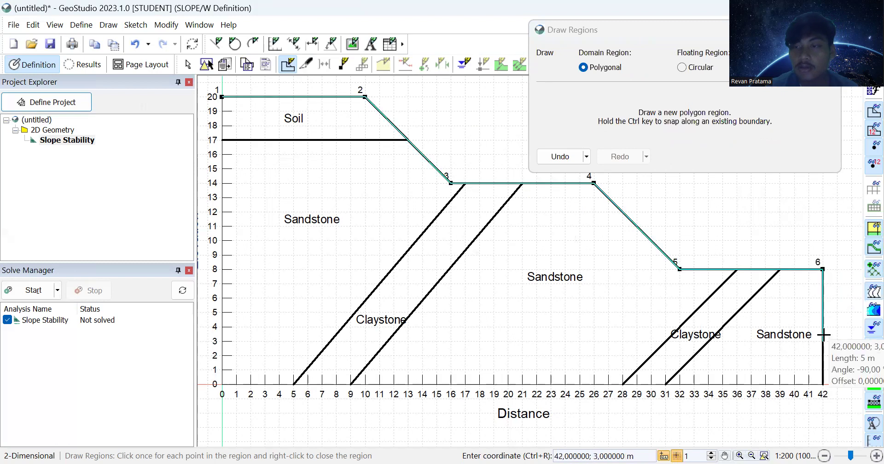
{"action": "left_click", "coordinate": [824, 384]}
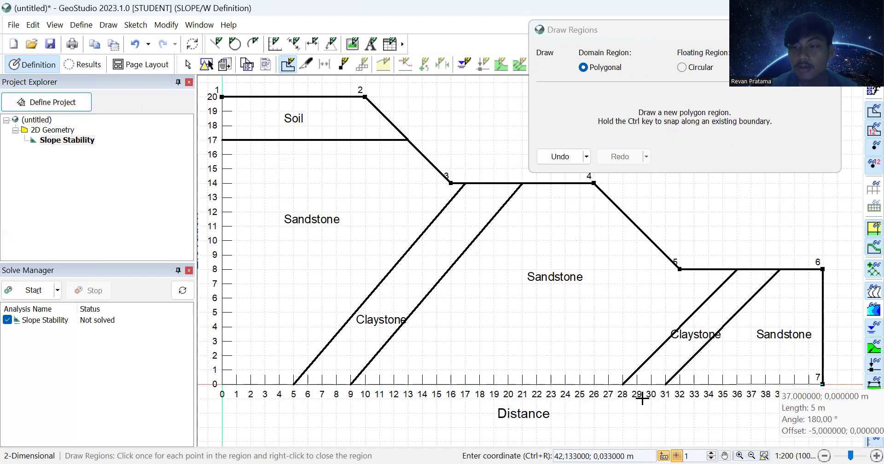
{"action": "left_click", "coordinate": [223, 382]}
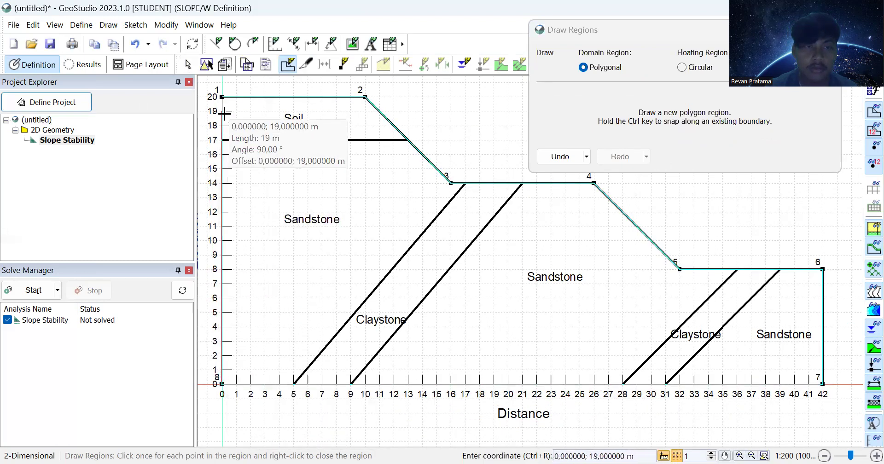
{"action": "left_click", "coordinate": [222, 97]}
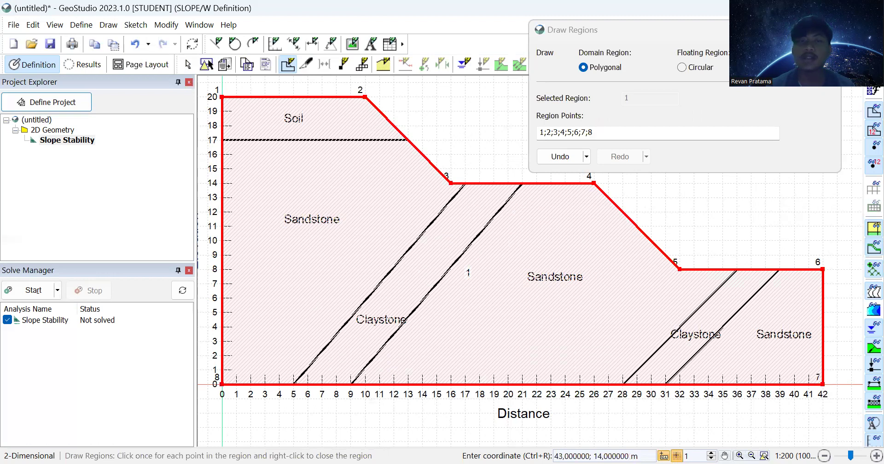
{"action": "key", "text": "Escape"}
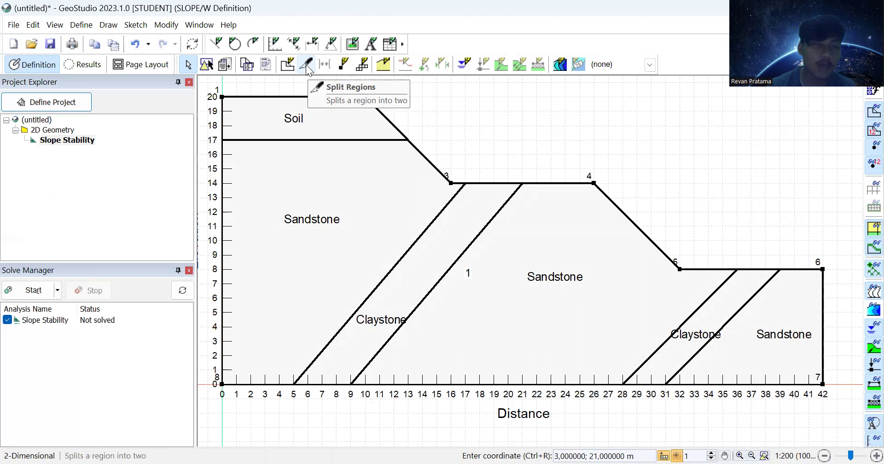
Step: Split the region along (0,17)-slope face, (5,0)-(17,14), (9,0)-(21,14), (28,0)-(36,8), (31,0)-(39,8)
{"action": "left_click", "coordinate": [306, 64]}
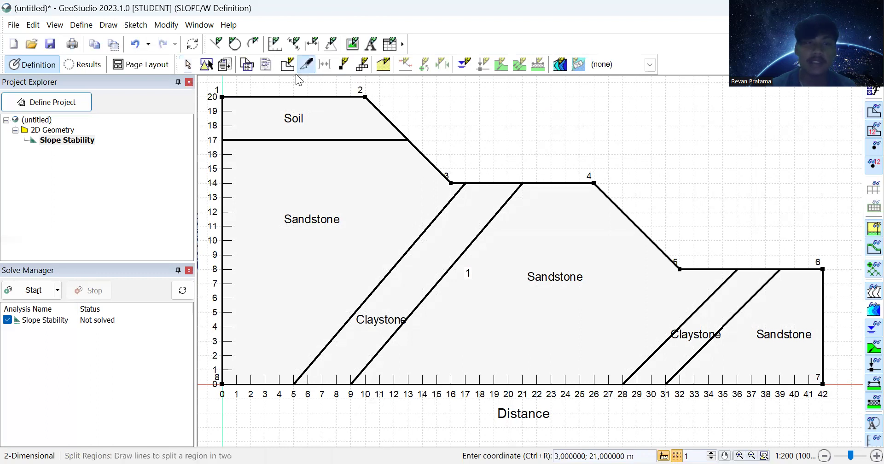
{"action": "left_click", "coordinate": [222, 140]}
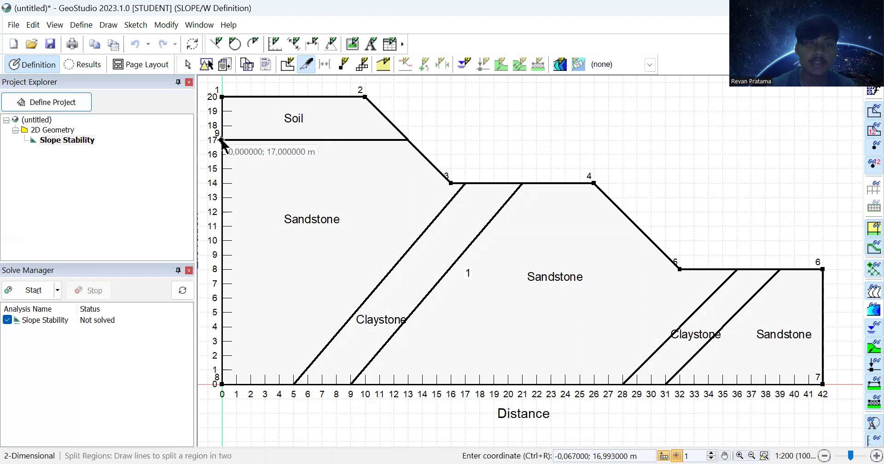
{"action": "left_click", "coordinate": [408, 140]}
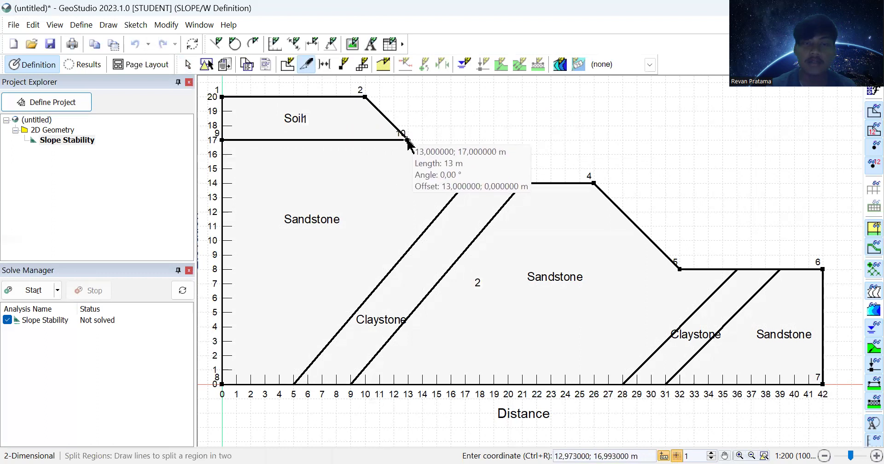
{"action": "left_click", "coordinate": [295, 382]}
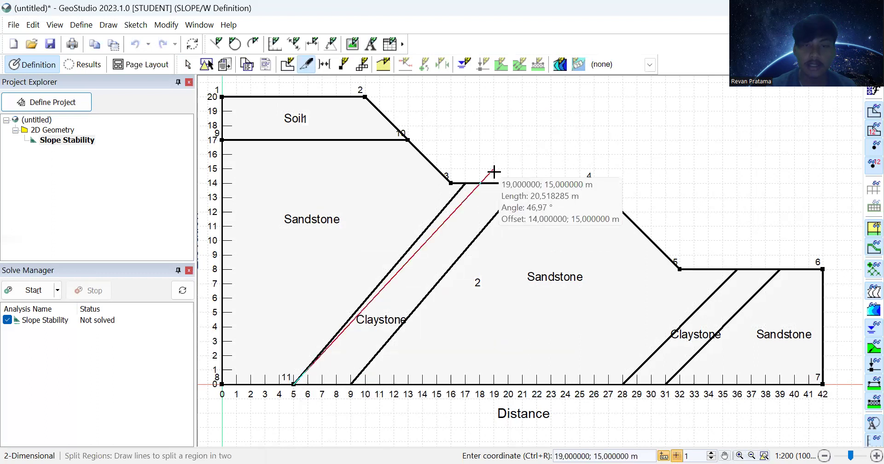
{"action": "left_click", "coordinate": [466, 184]}
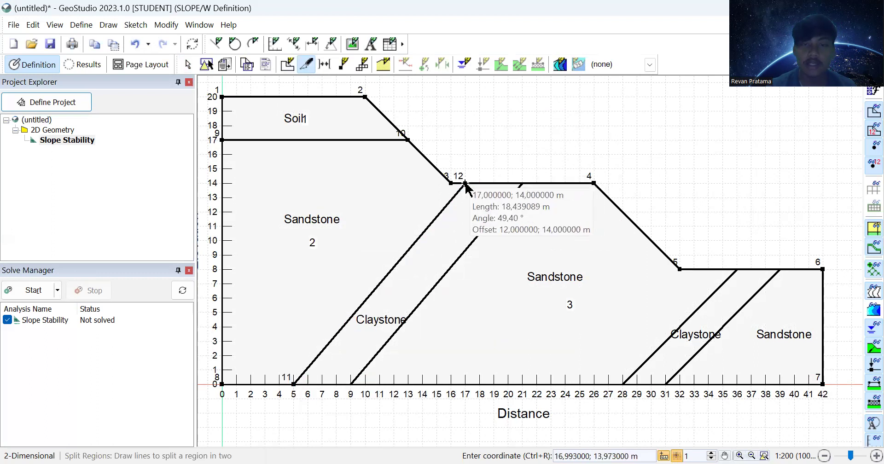
{"action": "left_click", "coordinate": [350, 384]}
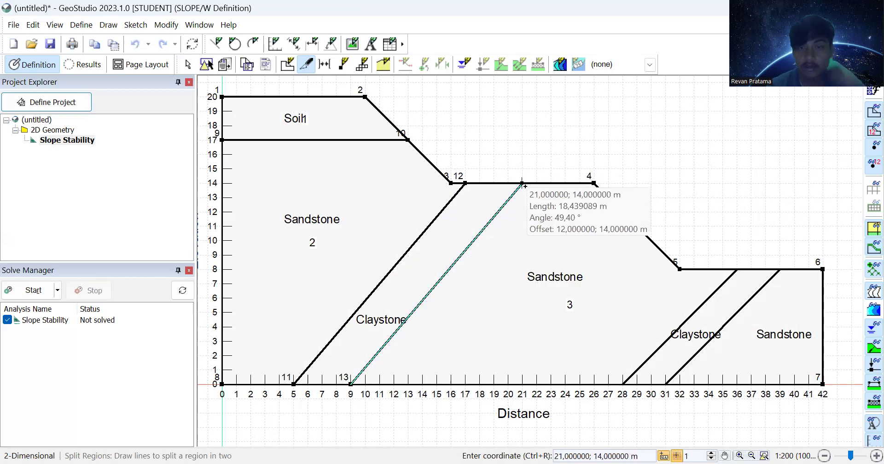
{"action": "left_click", "coordinate": [522, 183]}
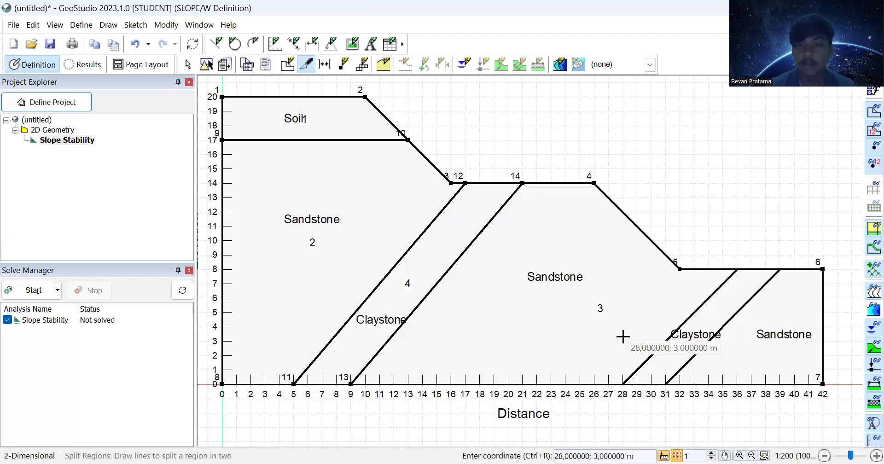
{"action": "left_click", "coordinate": [623, 383]}
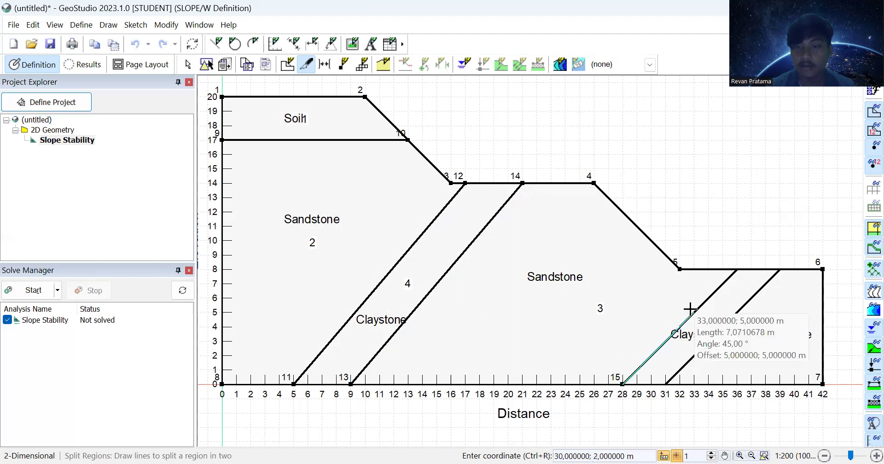
{"action": "left_click", "coordinate": [735, 270]}
{"action": "left_click", "coordinate": [665, 384]}
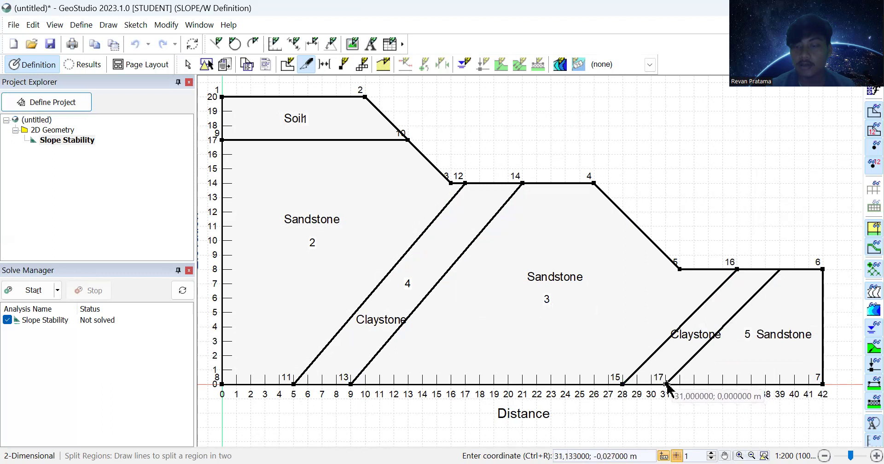
{"action": "left_click", "coordinate": [779, 270]}
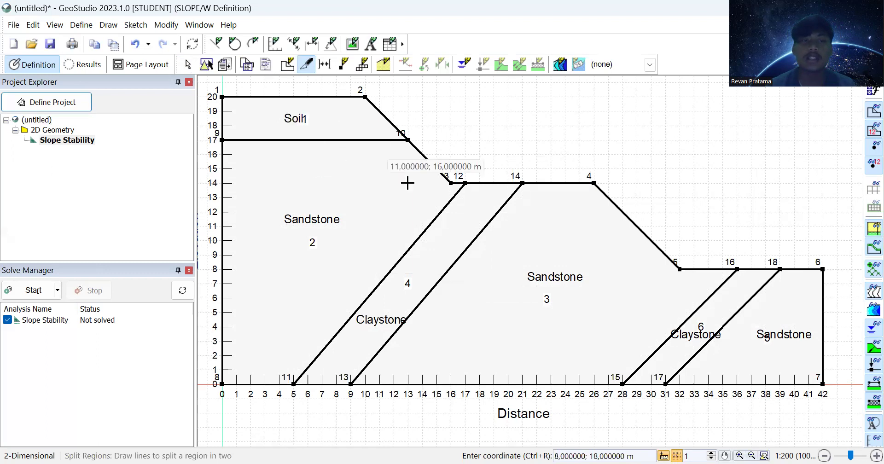
{"action": "left_click", "coordinate": [81, 25]}
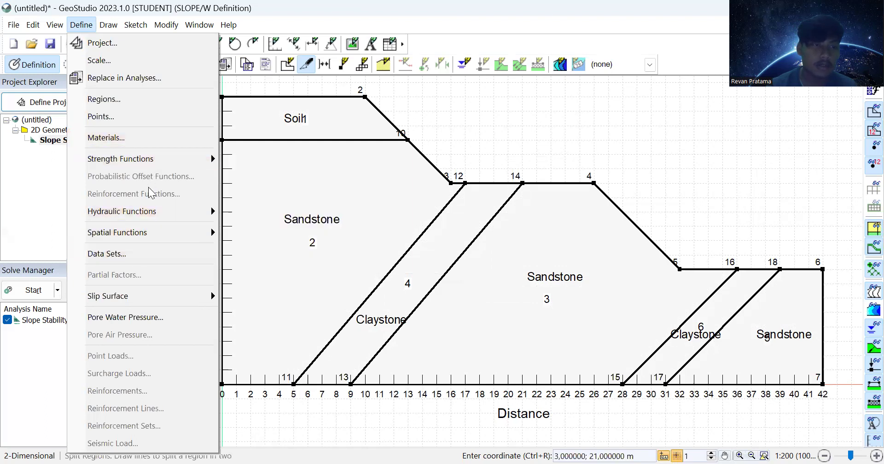
Step: Add a material named Soil coloured dark red
{"action": "left_click", "coordinate": [156, 140]}
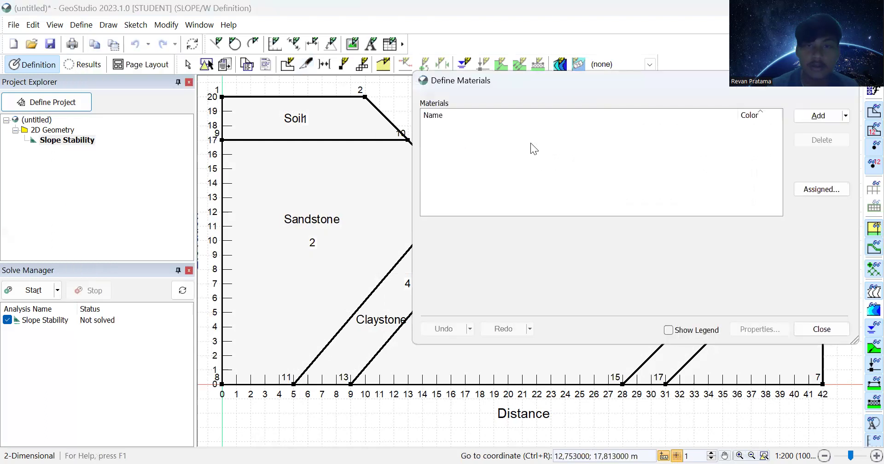
{"action": "left_click", "coordinate": [813, 116]}
{"action": "left_click", "coordinate": [487, 212]}
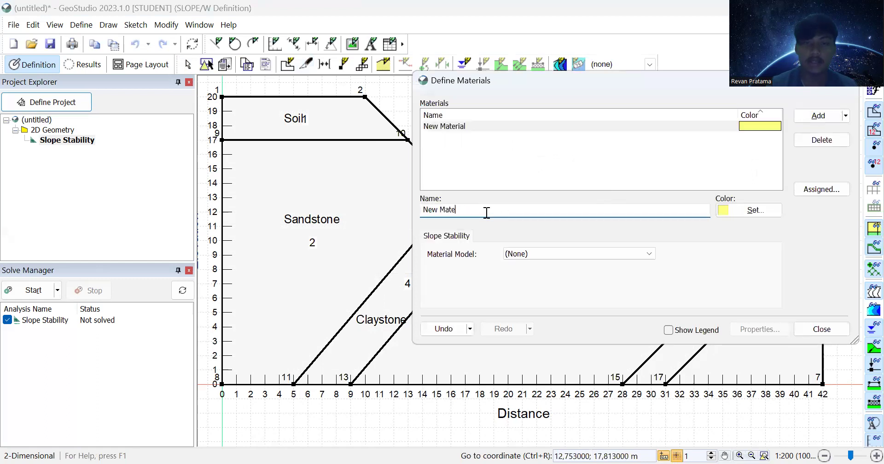
{"action": "key", "text": "BackSpace"}
{"action": "key", "text": "BackSpace"}
{"action": "key", "text": "BackSpace"}
{"action": "key", "text": "BackSpace"}
{"action": "key", "text": "BackSpace"}
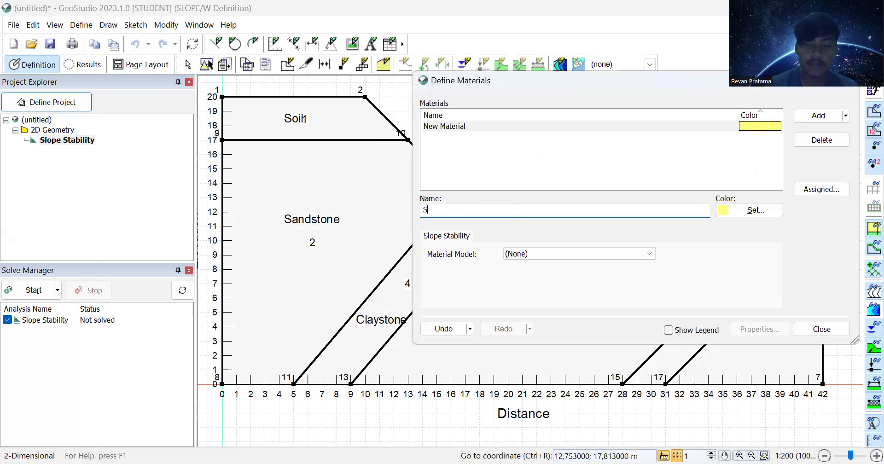
{"action": "type", "text": "Soil"}
{"action": "left_click", "coordinate": [725, 210]}
{"action": "left_click", "coordinate": [662, 208]}
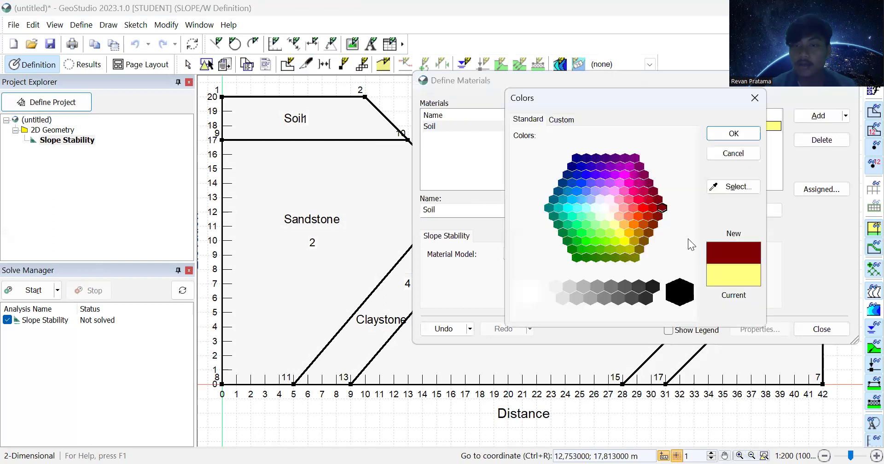
{"action": "left_click", "coordinate": [733, 134]}
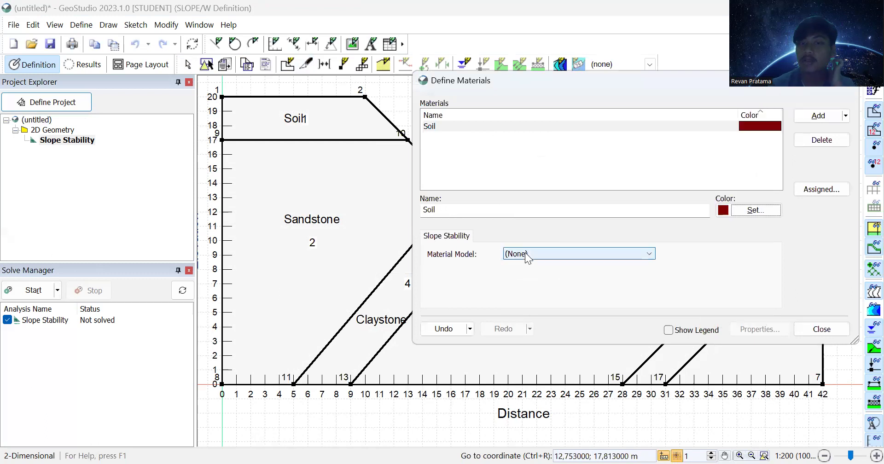
Step: Make Soil Mohr-Coulomb with unit weight 18,5, phi 15,8° and cohesion 28,5 kPa
{"action": "left_click", "coordinate": [553, 256]}
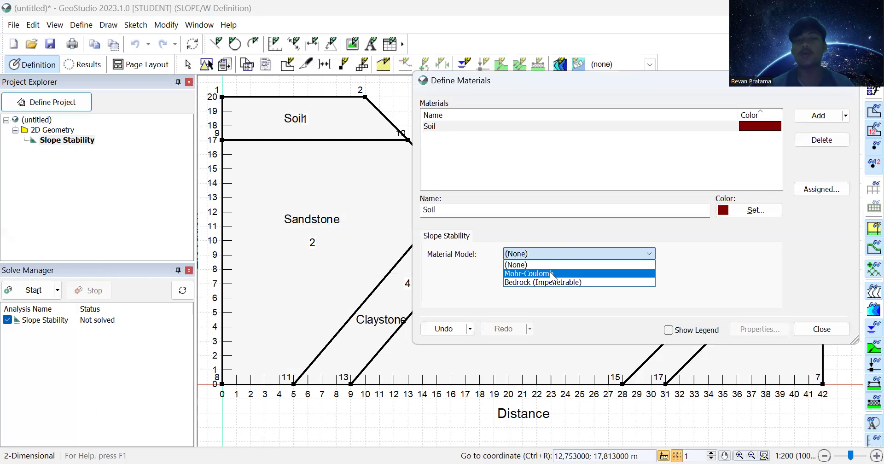
{"action": "left_click", "coordinate": [552, 274]}
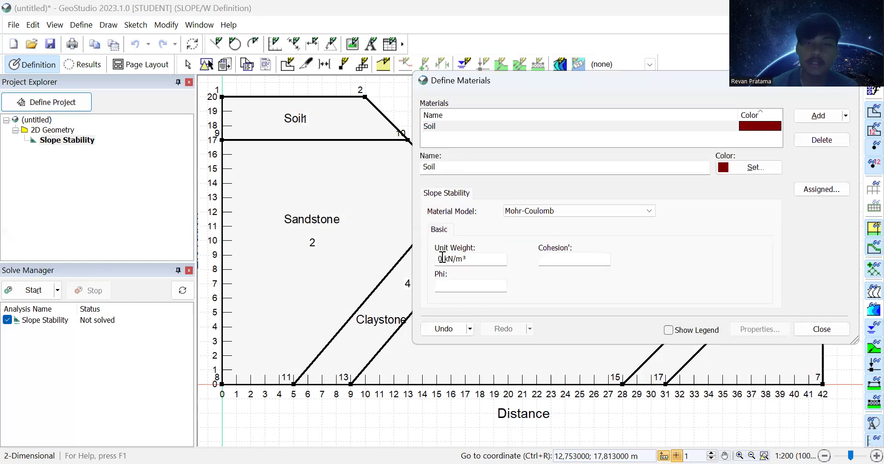
{"action": "key", "text": "BackSpace"}
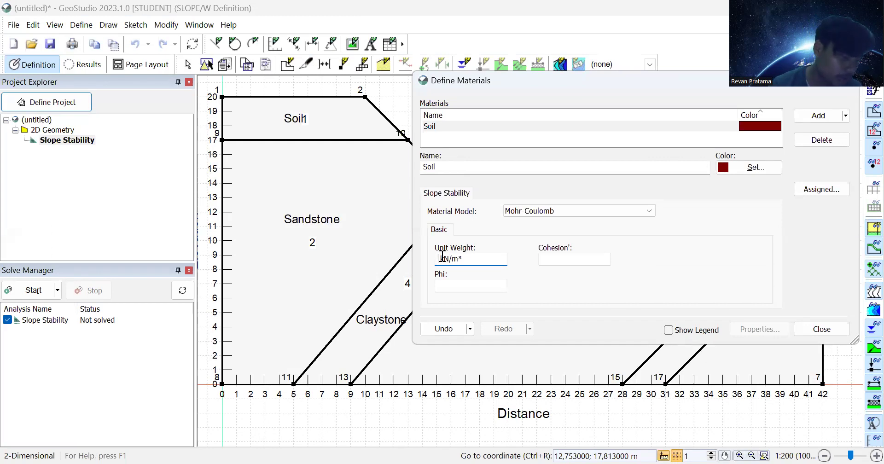
{"action": "type", "text": "18,5 "}
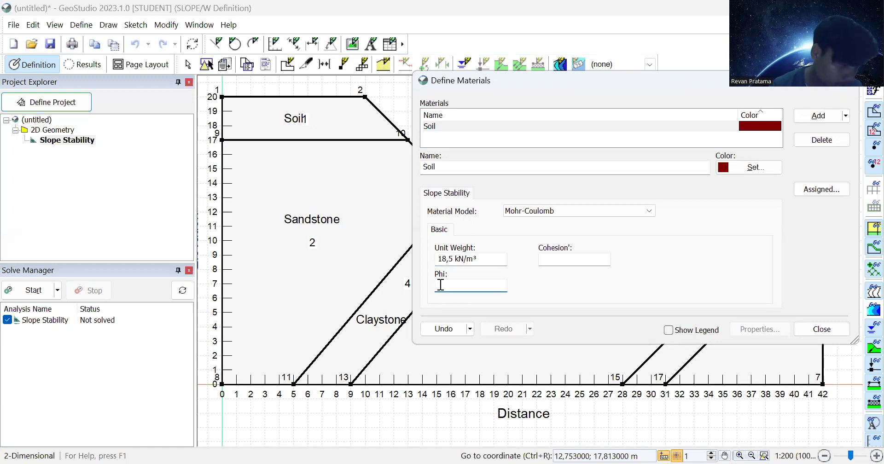
{"action": "type", "text": "15,8"}
{"action": "left_click", "coordinate": [556, 258]}
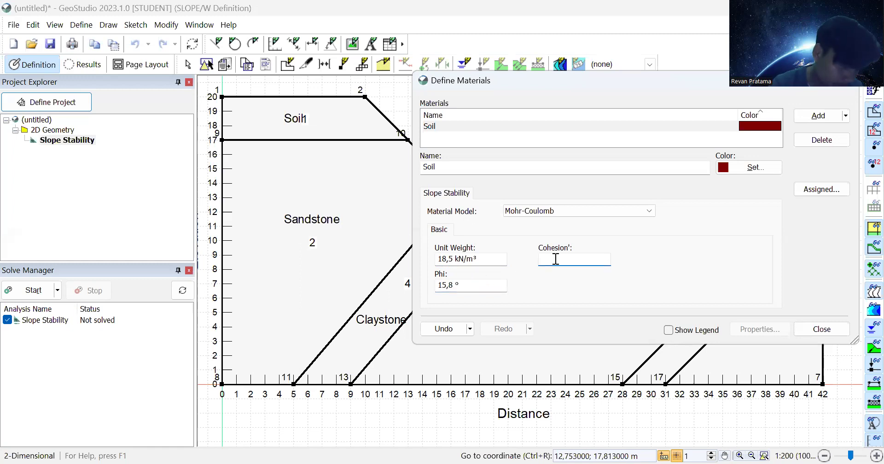
{"action": "type", "text": "28,5 kPa"}
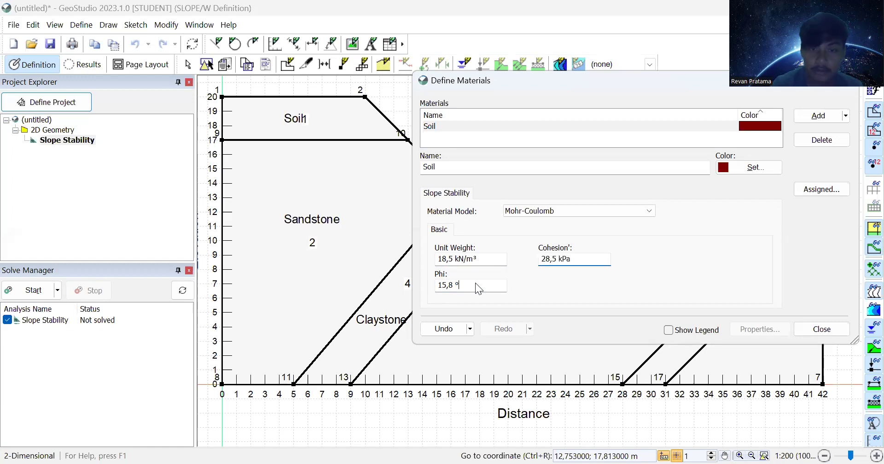
{"action": "left_click", "coordinate": [476, 285]}
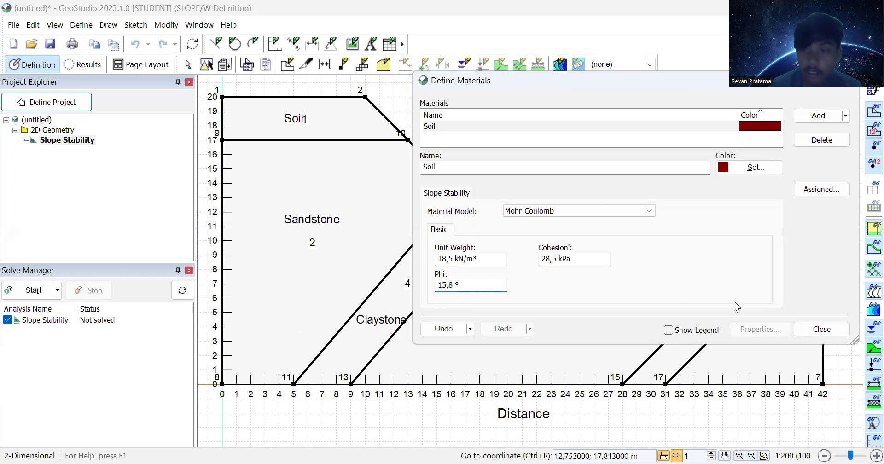
Step: Add a second material named Sandstone
{"action": "left_click", "coordinate": [816, 117]}
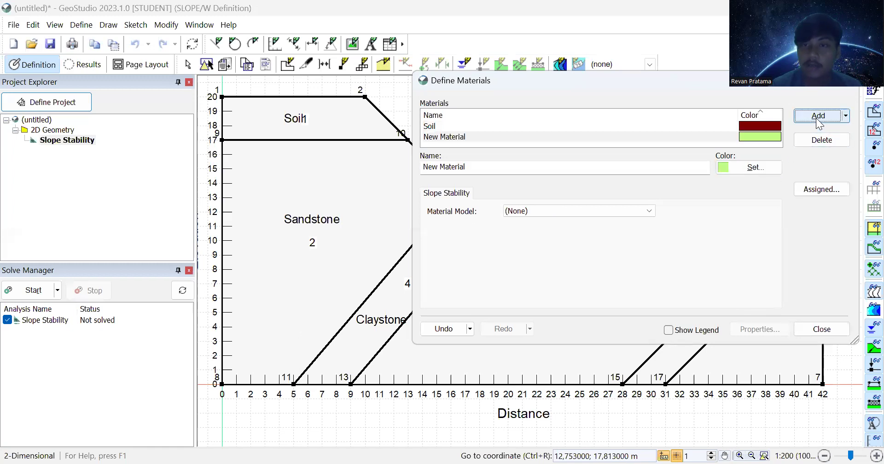
{"action": "left_click_drag", "start_coordinate": [477, 168], "coordinate": [413, 168]}
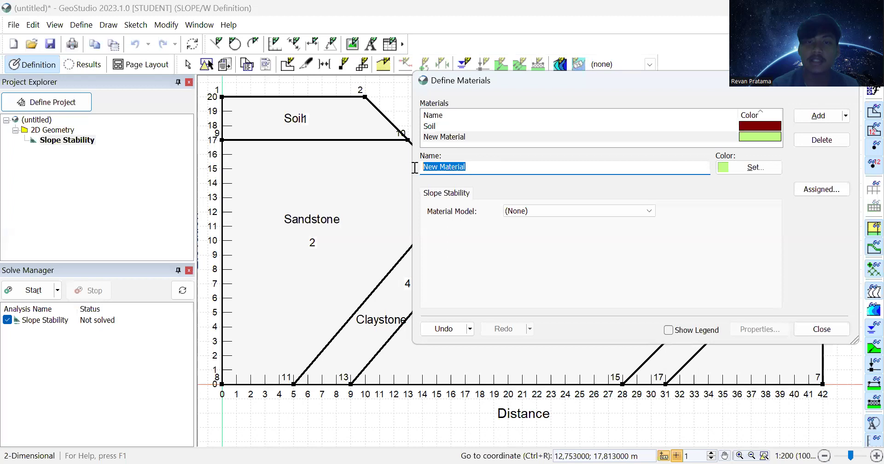
{"action": "type", "text": "Sands"}
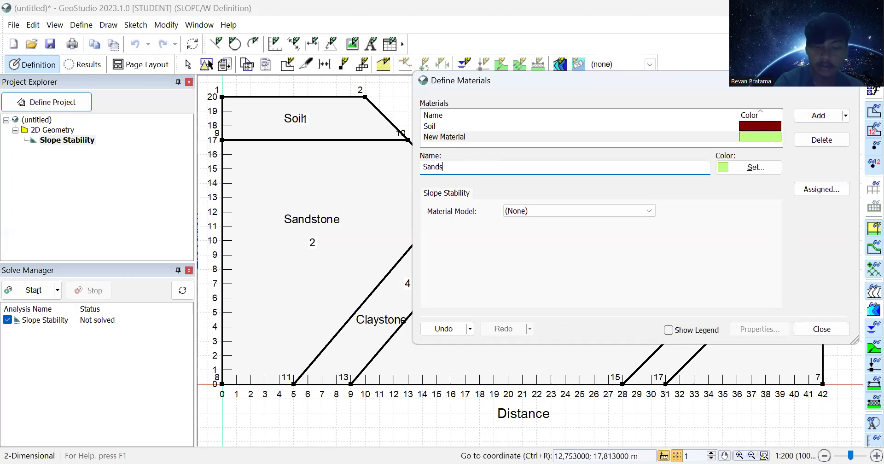
{"action": "type", "text": "tone"}
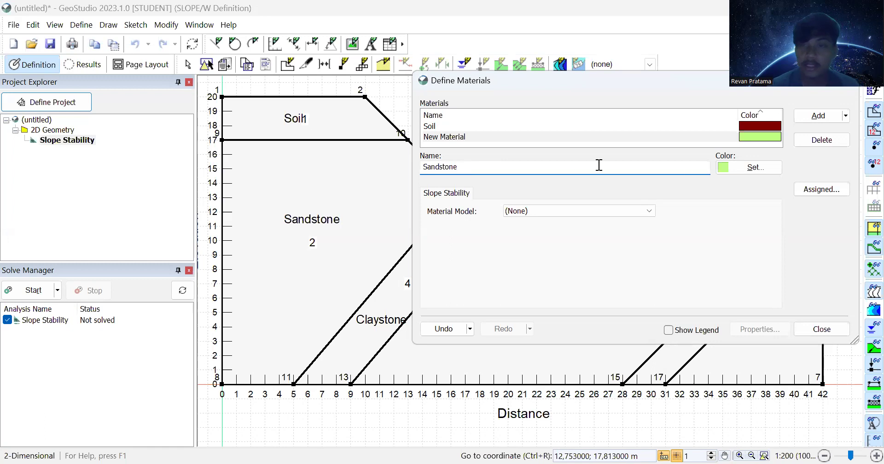
Step: Name the material Sandstone, colour it yellow and choose the Mohr-Coulomb model
{"action": "key", "text": "Tab"}
{"action": "key", "text": "Return"}
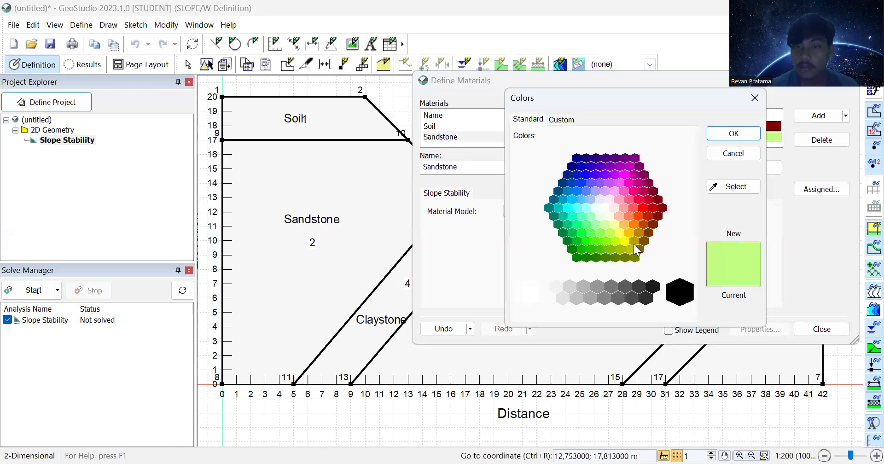
{"action": "left_click", "coordinate": [733, 133]}
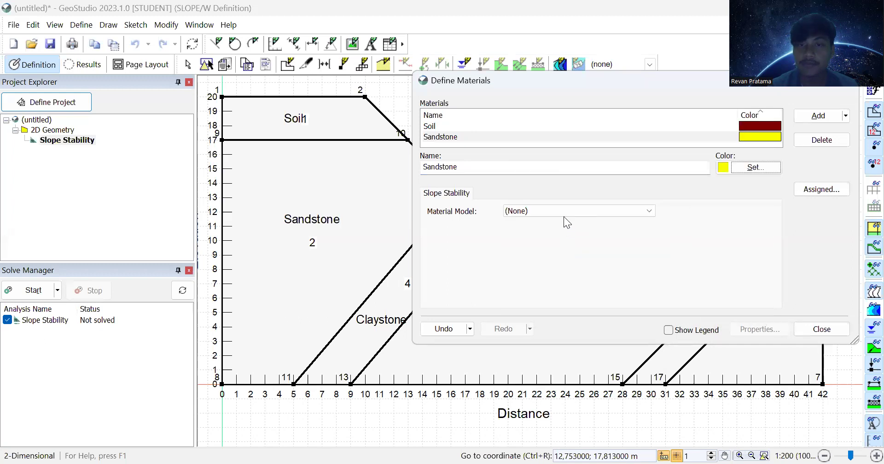
{"action": "left_click", "coordinate": [564, 211]}
{"action": "left_click", "coordinate": [548, 231]}
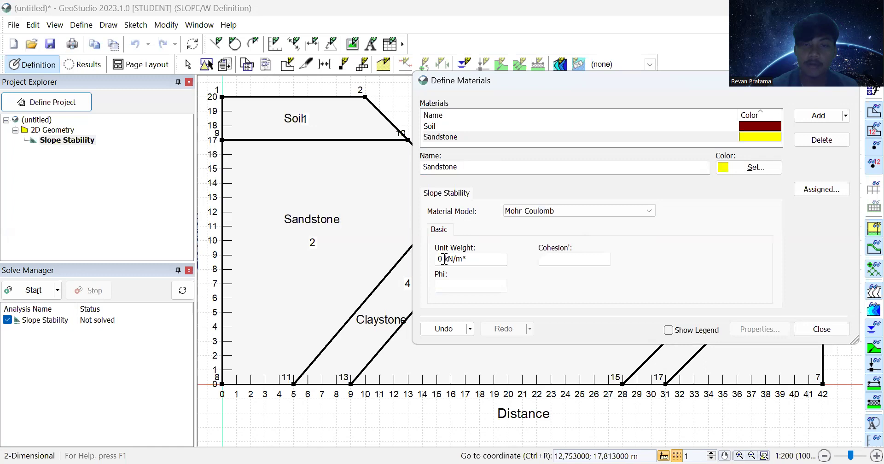
Step: Enter Sandstone's unit weight 20,7 kN/m³, cohesion 27,3 kPa and phi 18°
{"action": "key", "text": "BackSpace"}
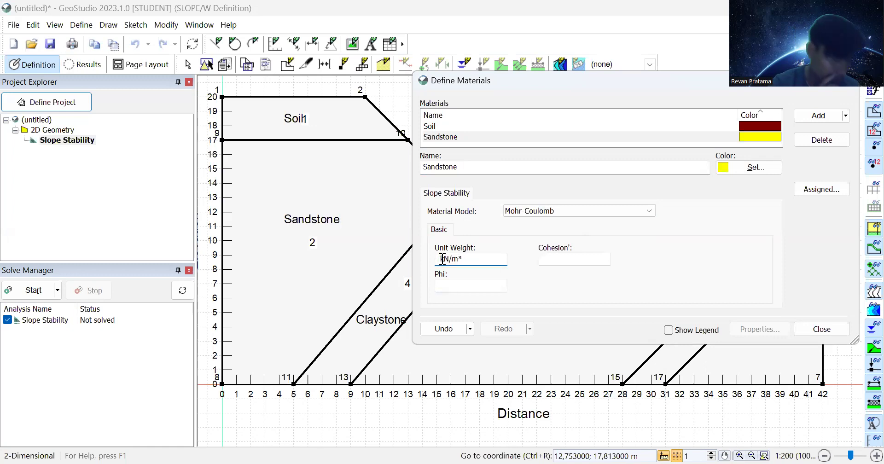
{"action": "type", "text": "20"}
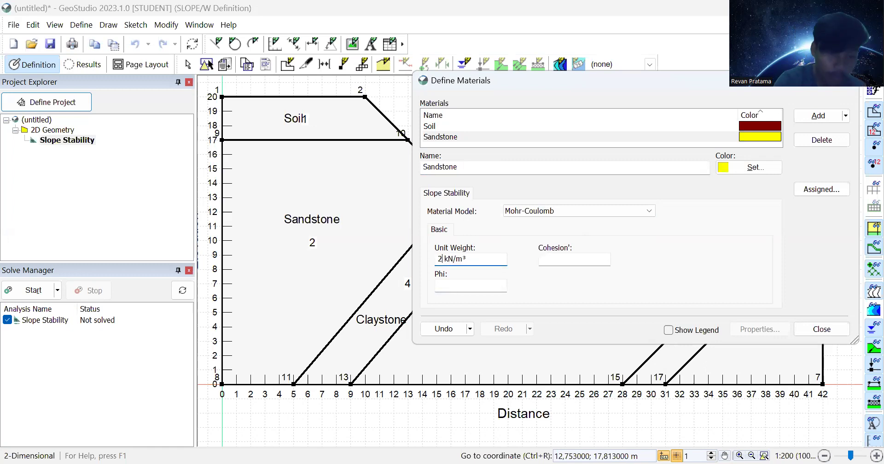
{"action": "type", "text": ",7"}
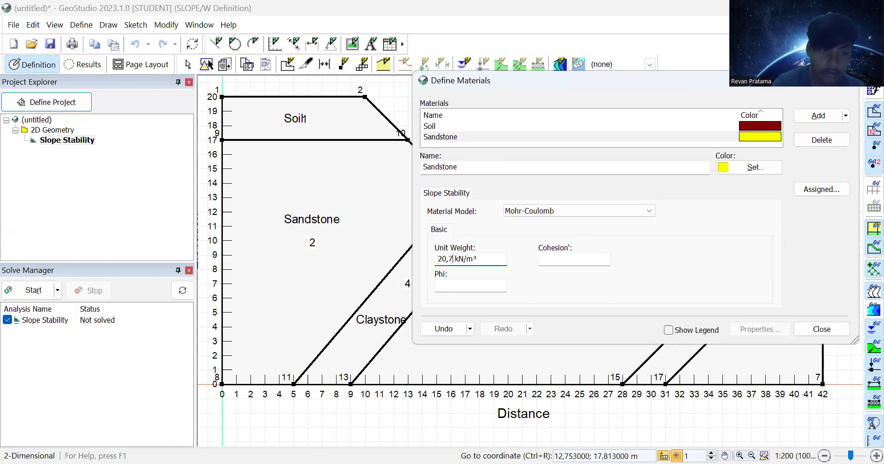
{"action": "left_click", "coordinate": [554, 259]}
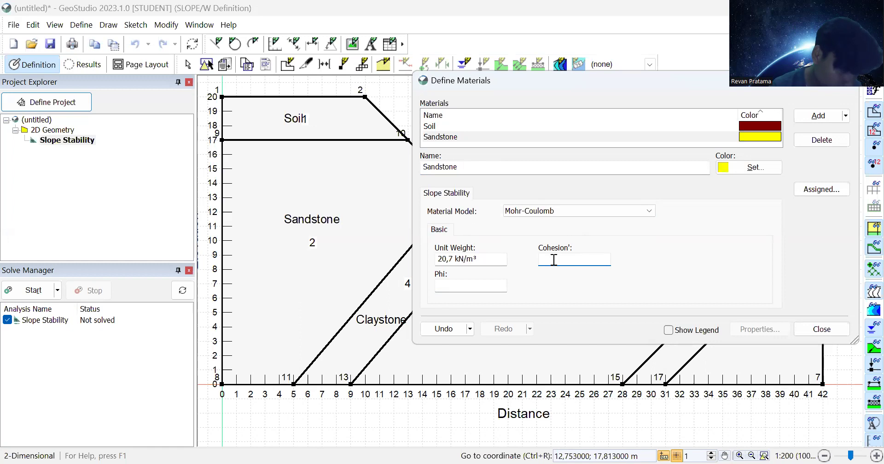
{"action": "type", "text": "27,3"}
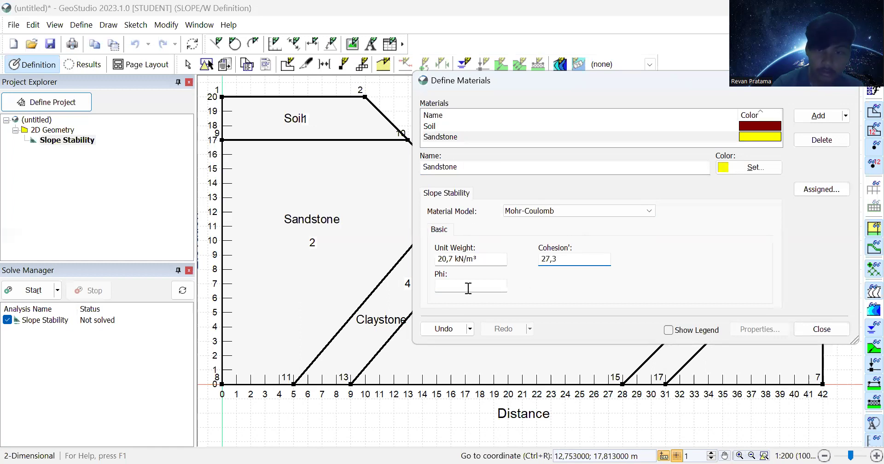
{"action": "left_click", "coordinate": [467, 287]}
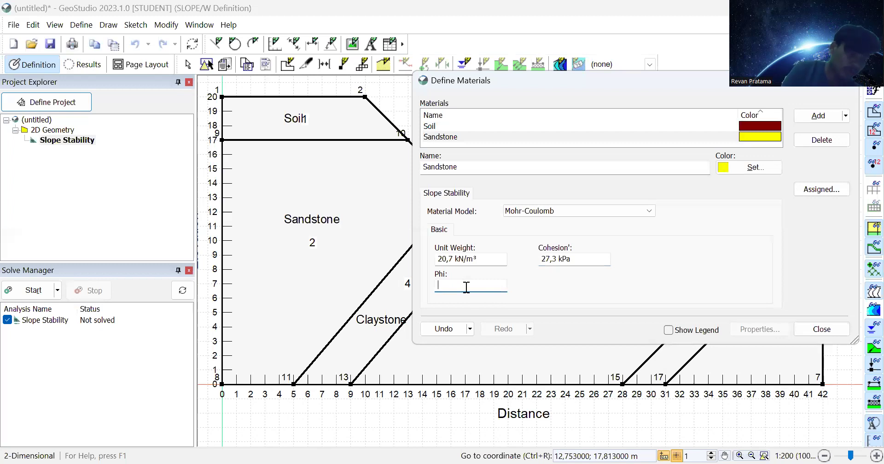
{"action": "type", "text": "1"}
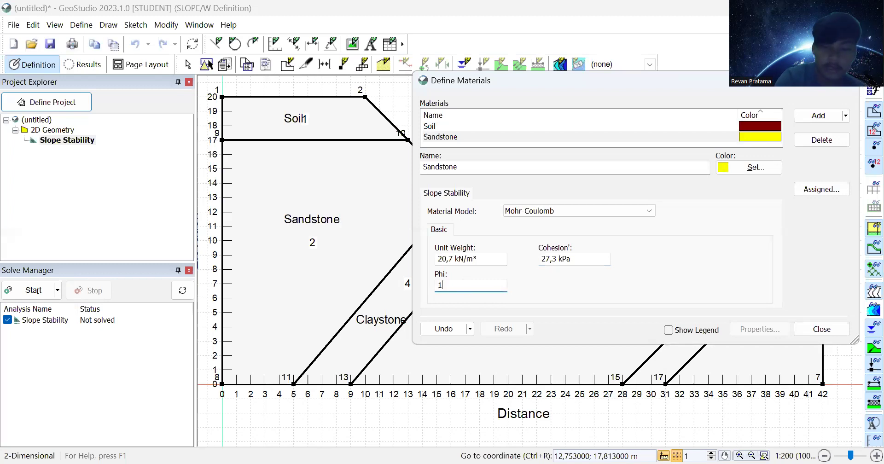
{"action": "type", "text": "8"}
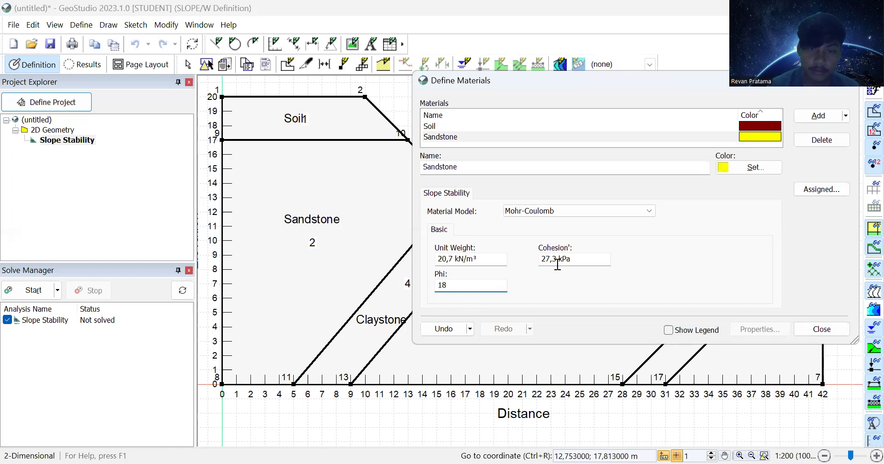
{"action": "left_click", "coordinate": [575, 258]}
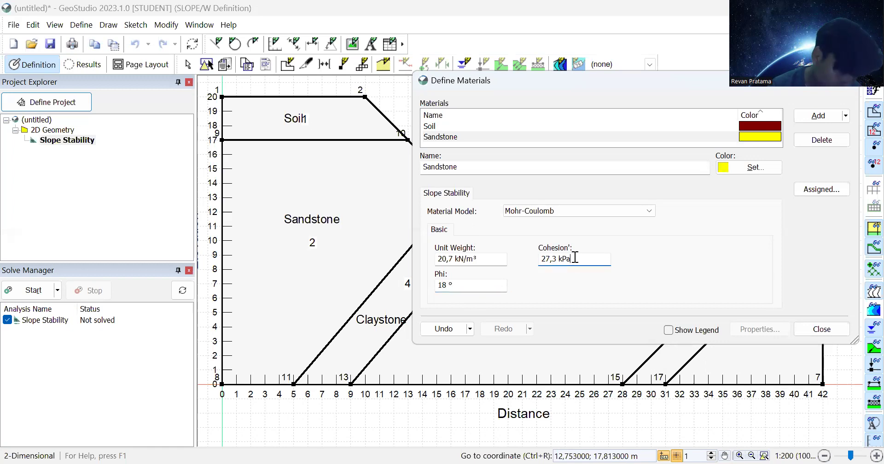
{"action": "left_click", "coordinate": [804, 116]}
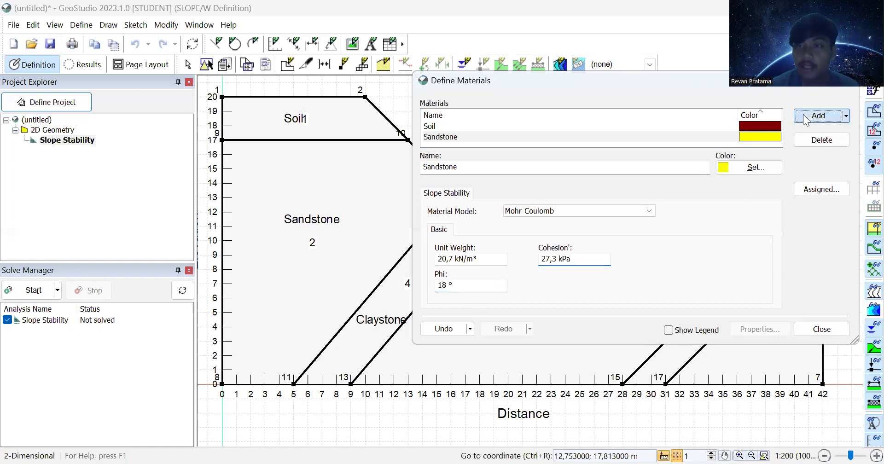
Step: Name the new material Claystone, colour it dark green and make it Mohr-Coulomb
{"action": "left_click_drag", "start_coordinate": [474, 167], "coordinate": [423, 169]}
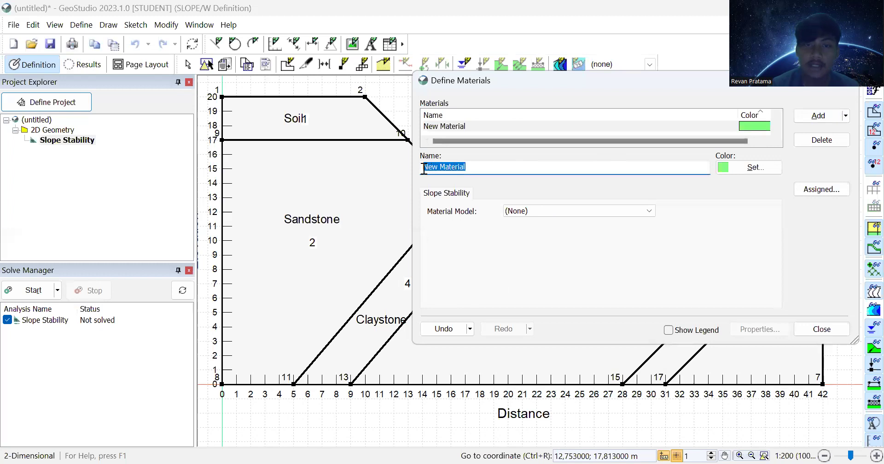
{"action": "type", "text": "Cl"}
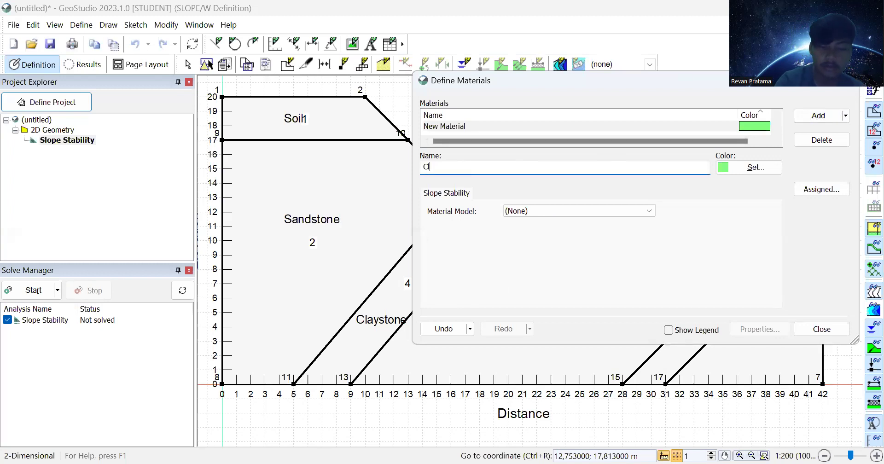
{"action": "type", "text": "aystone"}
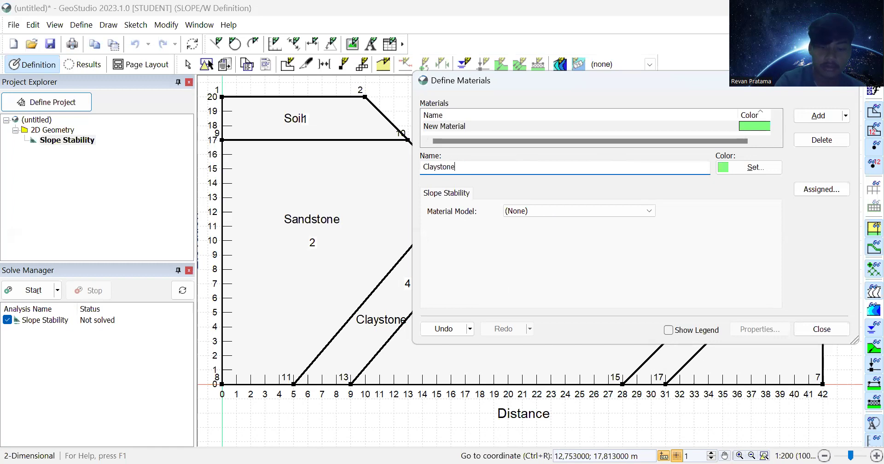
{"action": "left_click", "coordinate": [722, 164]}
{"action": "left_click", "coordinate": [722, 164]}
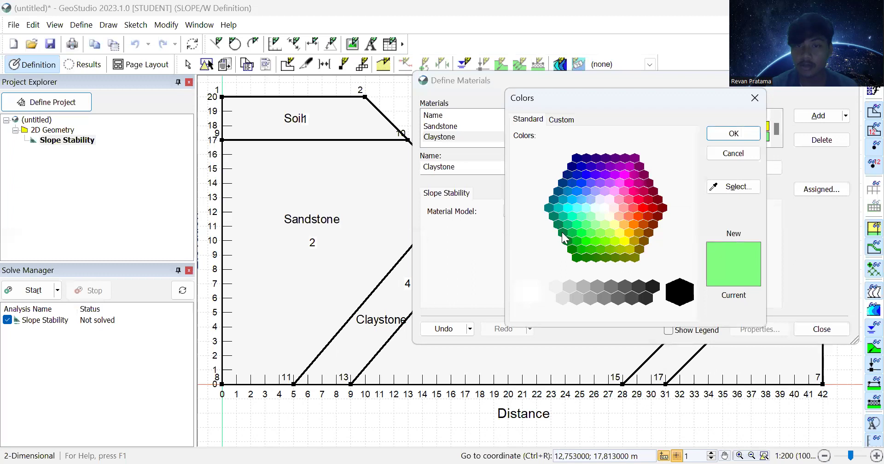
{"action": "left_click", "coordinate": [563, 233]}
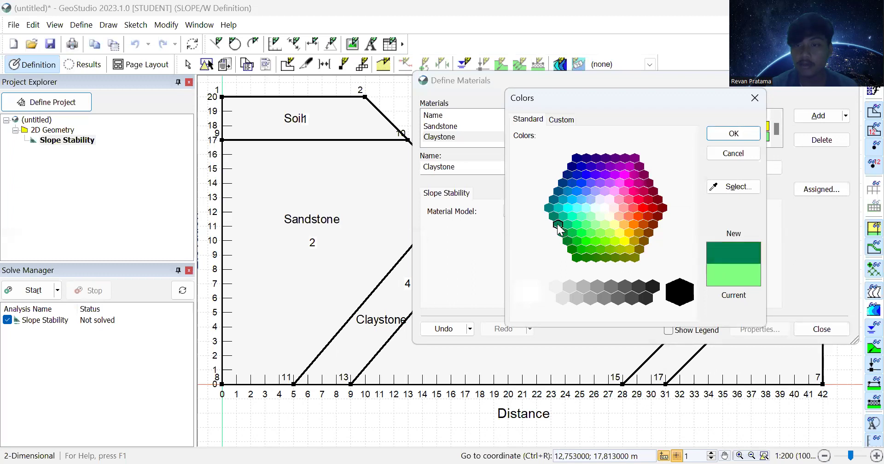
{"action": "left_click", "coordinate": [726, 140]}
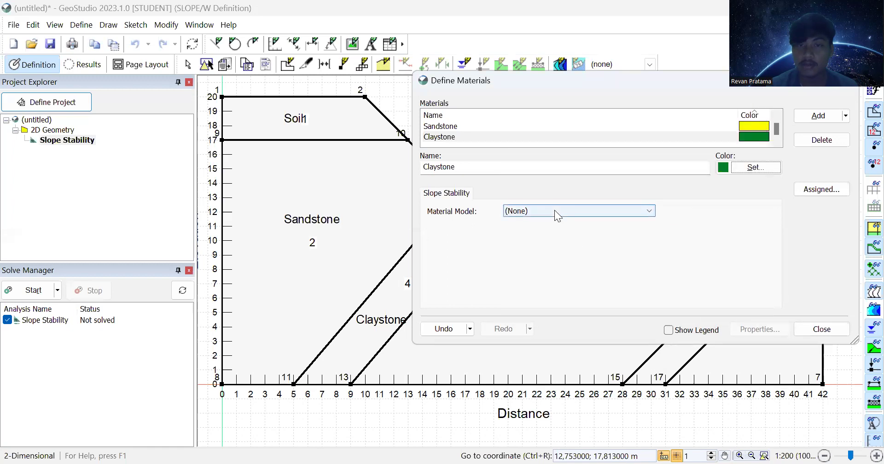
{"action": "left_click", "coordinate": [554, 210]}
{"action": "left_click", "coordinate": [554, 231]}
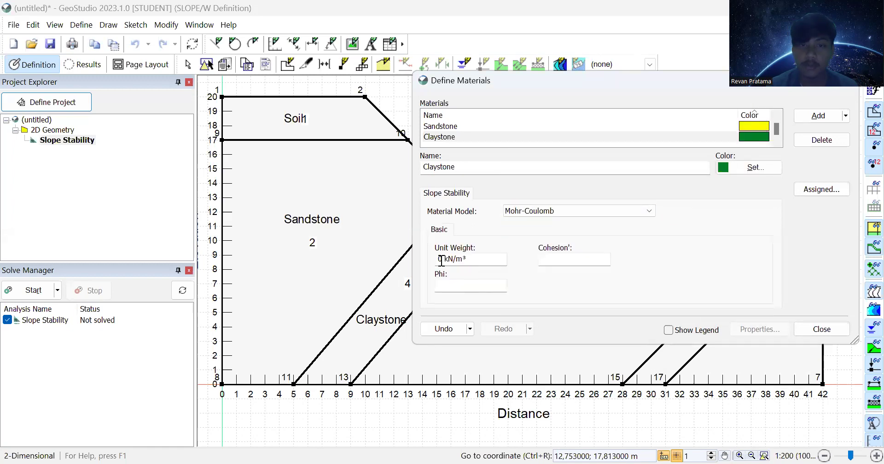
Step: Give Claystone unit weight 21 kN/m³, cohesion 31,5 kPa and phi 18,6°, then close the dialog
{"action": "key", "text": "BackSpace"}
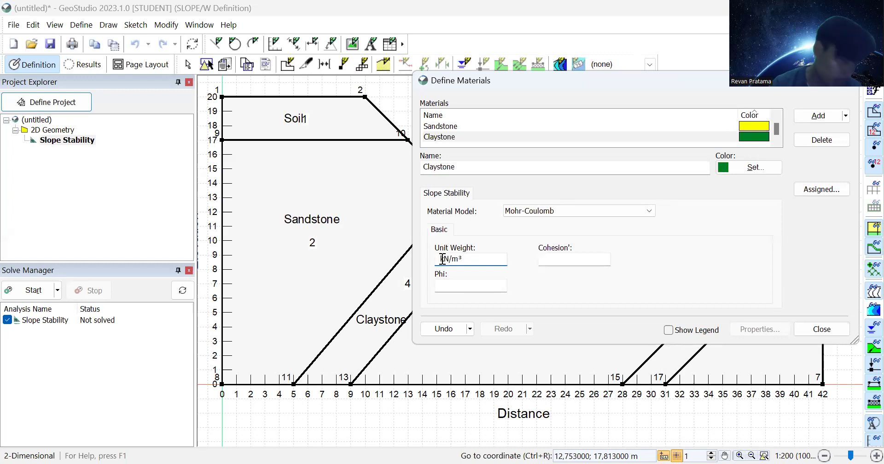
{"action": "type", "text": "21"}
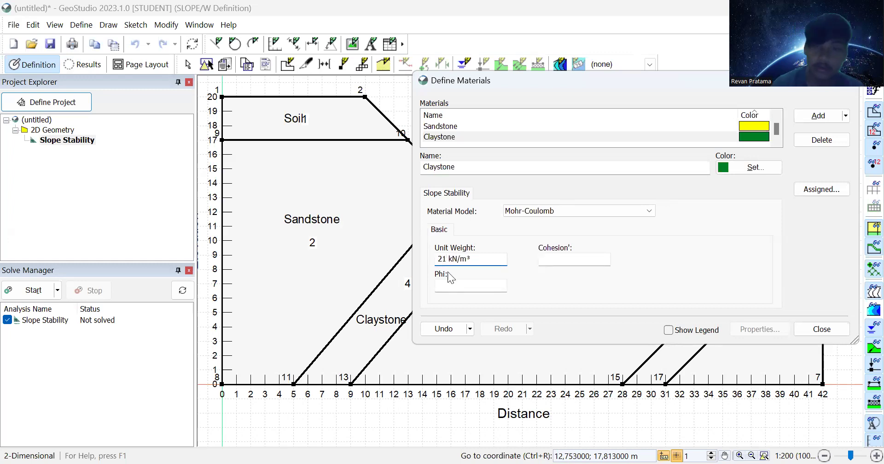
{"action": "left_click", "coordinate": [546, 258]}
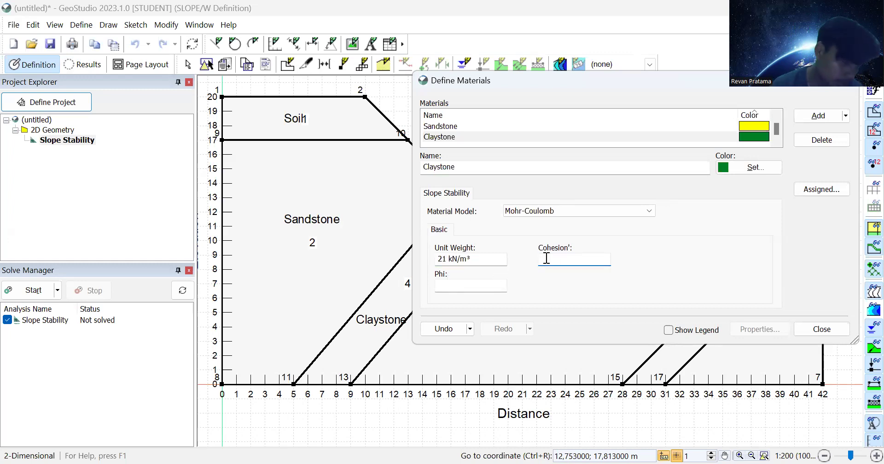
{"action": "type", "text": "31,5"}
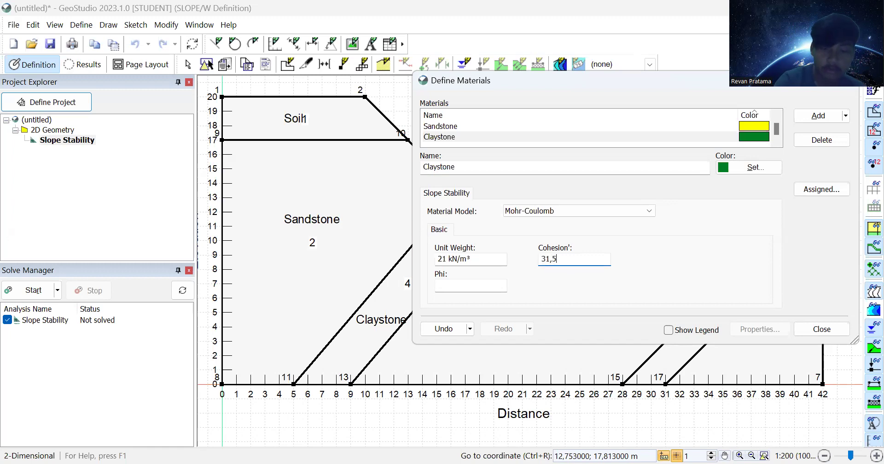
{"action": "left_click", "coordinate": [468, 286]}
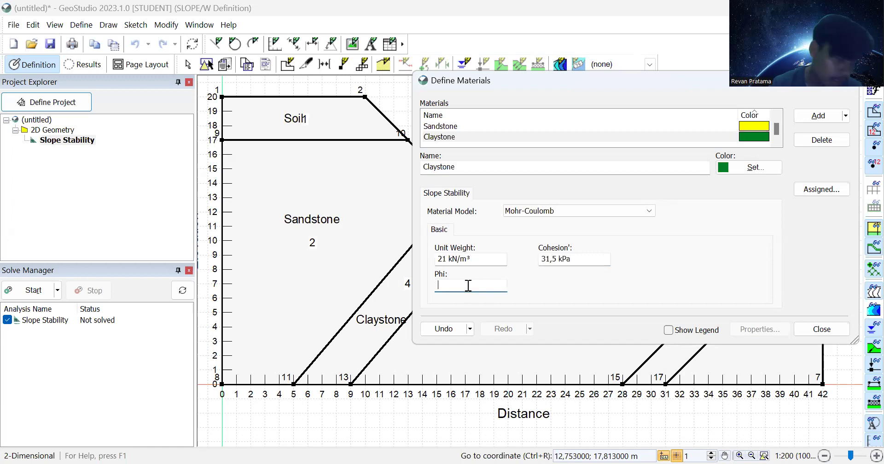
{"action": "type", "text": "18,6"}
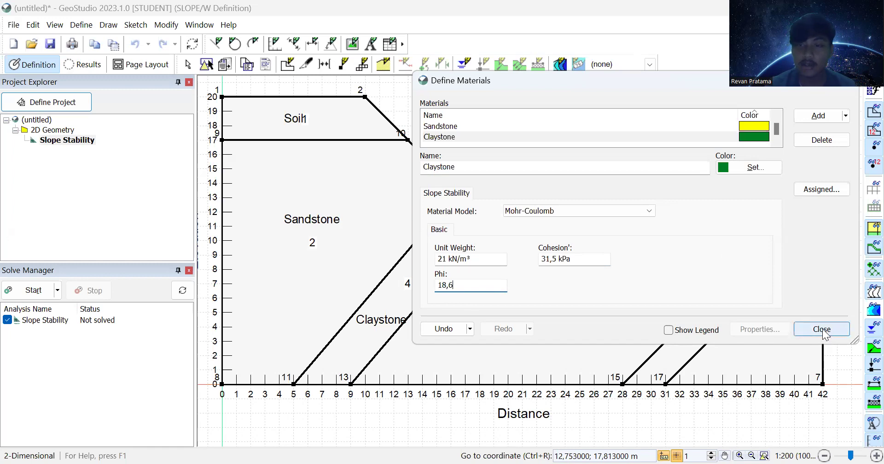
{"action": "left_click", "coordinate": [591, 259]}
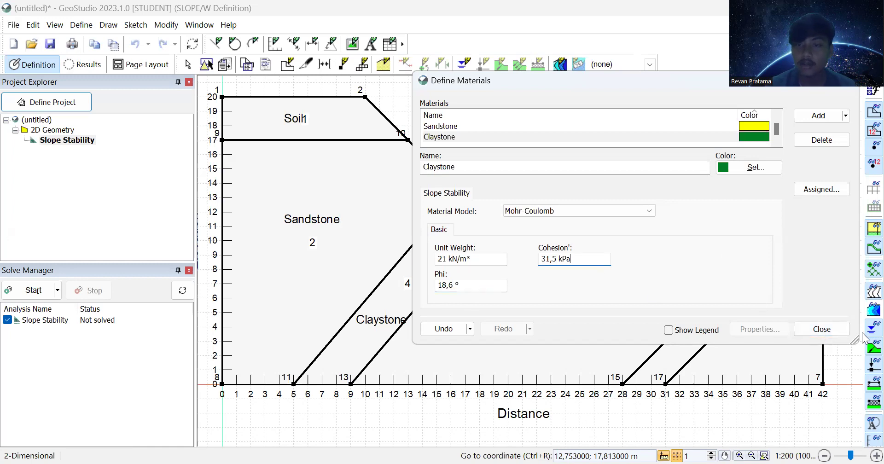
{"action": "left_click", "coordinate": [828, 329]}
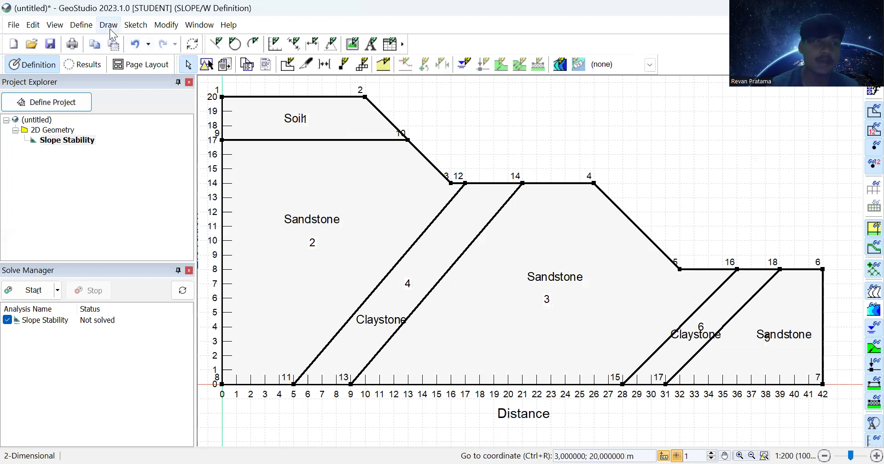
Step: Assign Claystone to regions 4 and 6 with the Draw Materials tool
{"action": "left_click", "coordinate": [109, 26]}
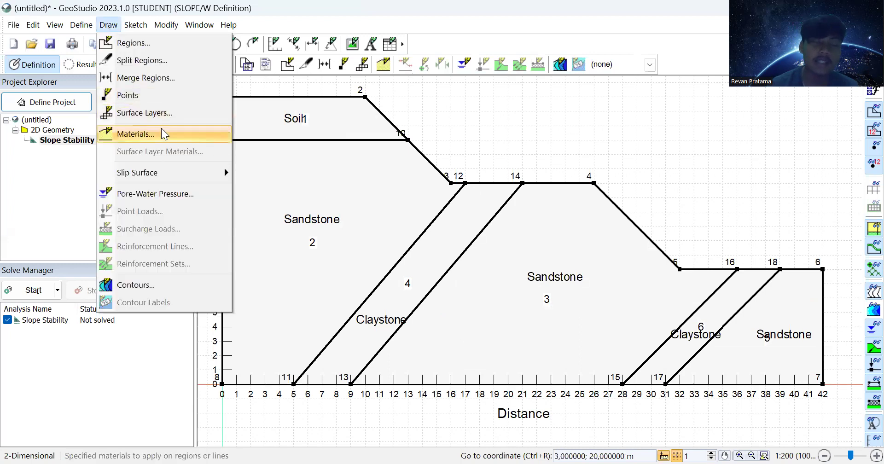
{"action": "left_click", "coordinate": [178, 133]}
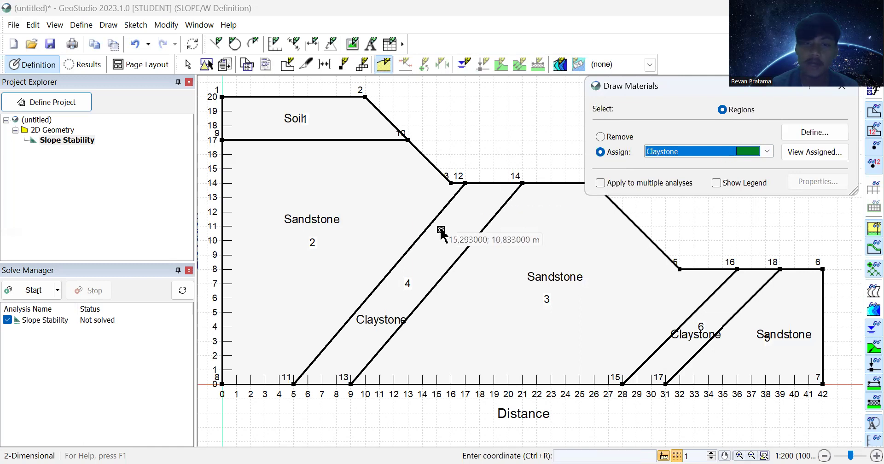
{"action": "left_click", "coordinate": [407, 283]}
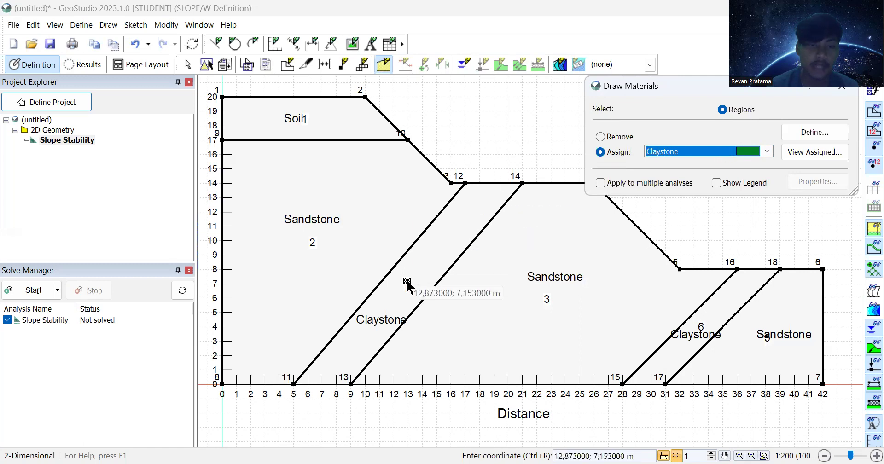
{"action": "left_click", "coordinate": [407, 282]}
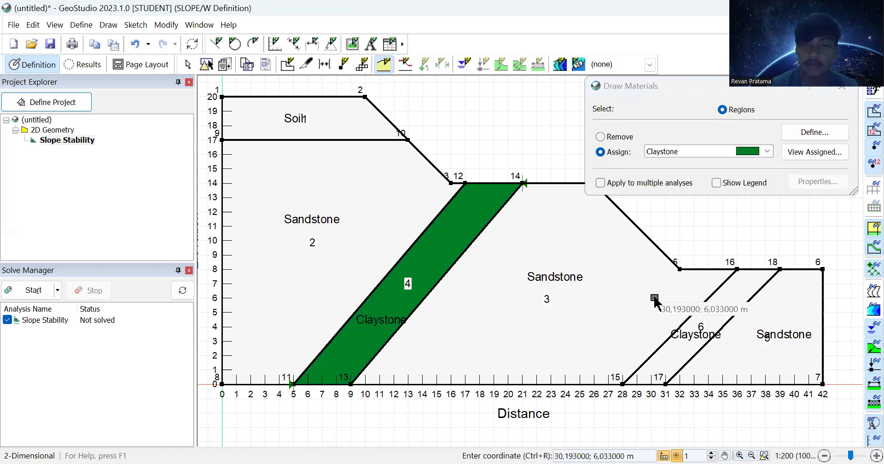
{"action": "left_click", "coordinate": [702, 321]}
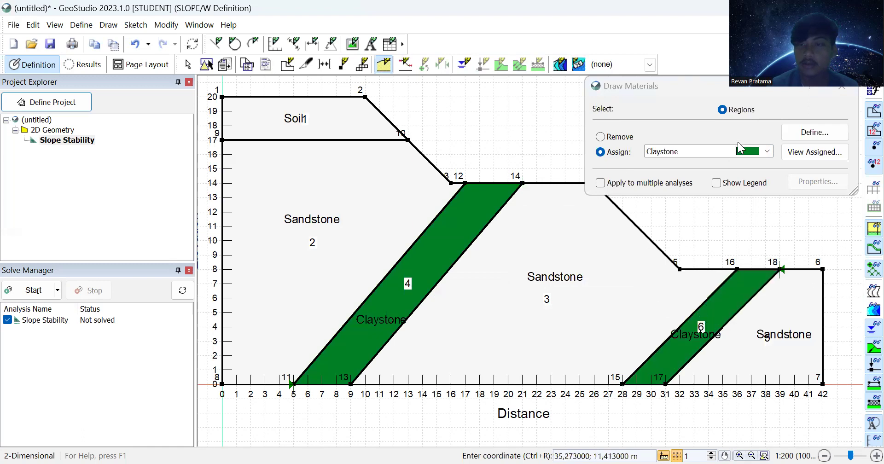
Step: Assign Sandstone to regions 2, 3 and 5, and Soil to top region 1
{"action": "left_click", "coordinate": [767, 152]}
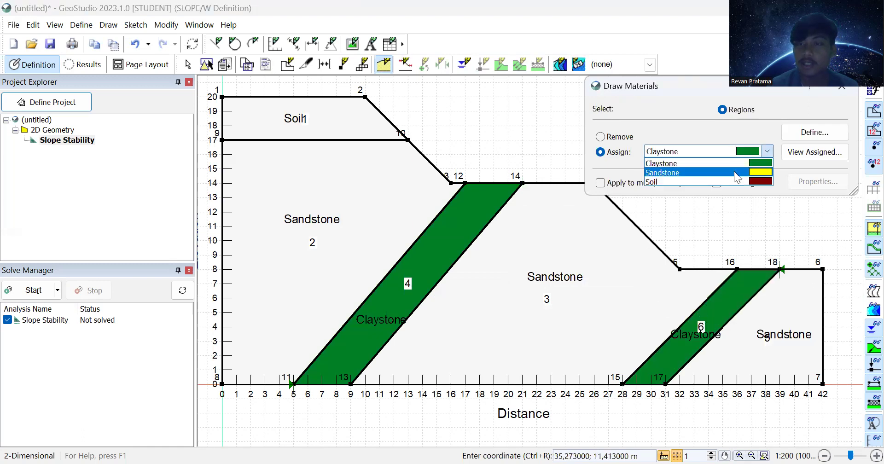
{"action": "left_click", "coordinate": [700, 169]}
{"action": "left_click", "coordinate": [292, 222]}
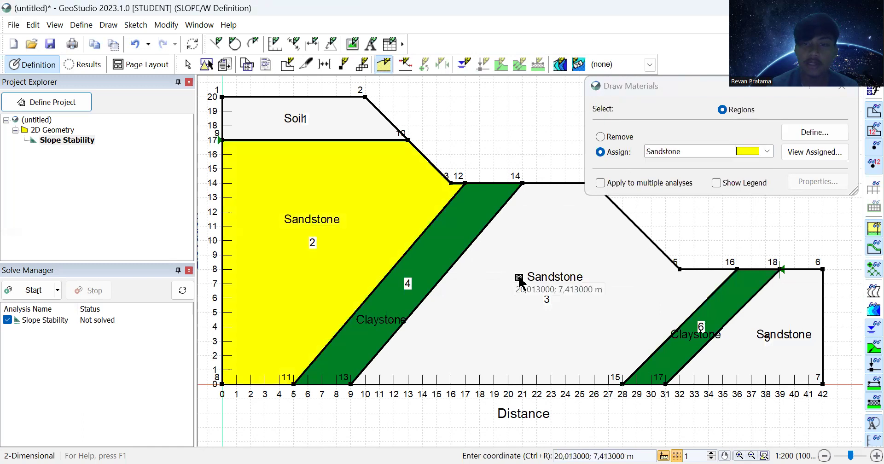
{"action": "left_click", "coordinate": [525, 278]}
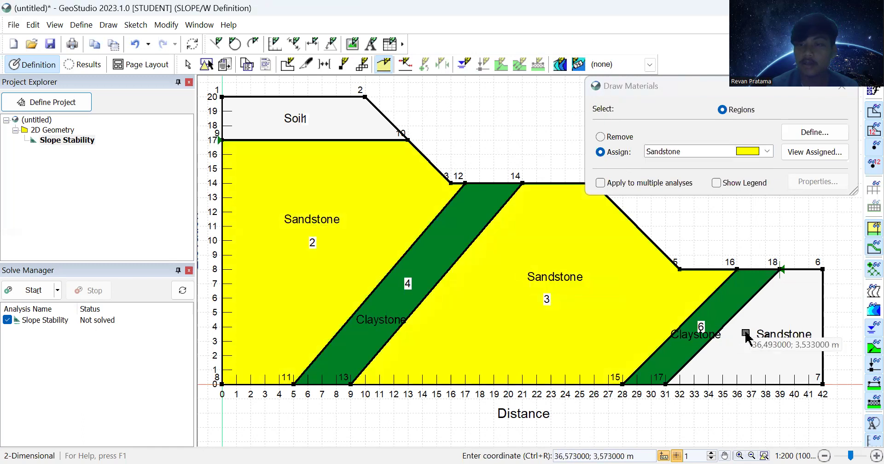
{"action": "left_click", "coordinate": [744, 333]}
{"action": "left_click", "coordinate": [768, 153]}
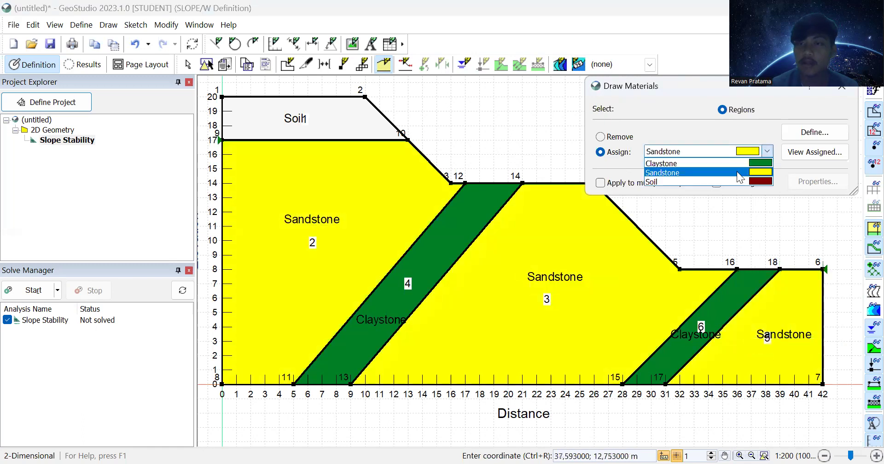
{"action": "left_click", "coordinate": [736, 182]}
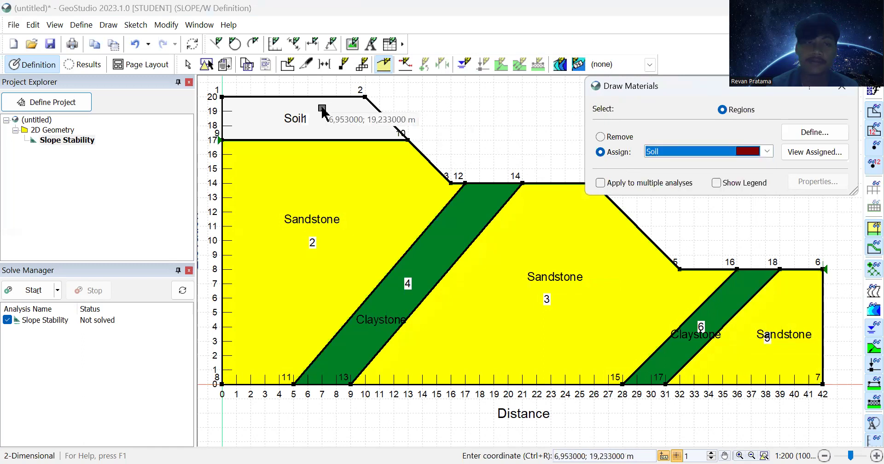
{"action": "left_click", "coordinate": [322, 113]}
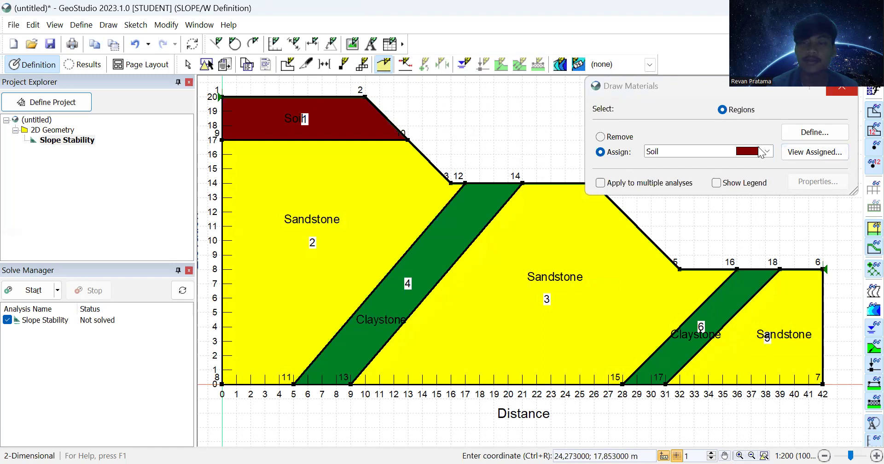
{"action": "key", "text": "Escape"}
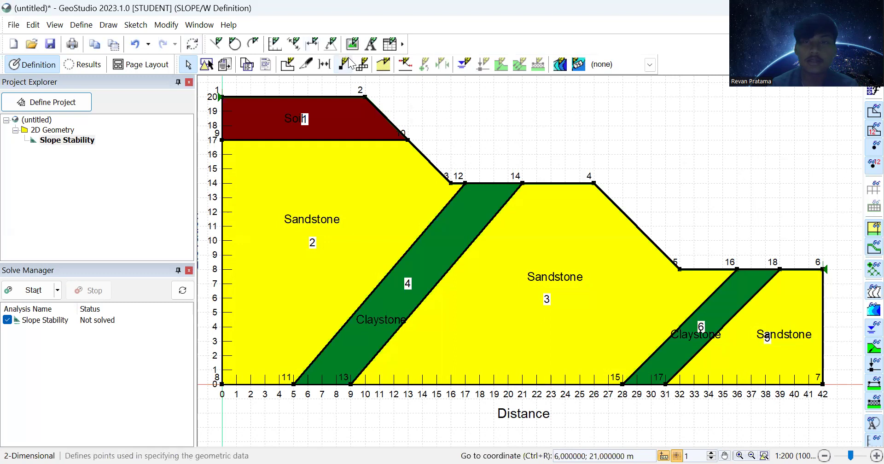
Step: Trace piezometric surface 1 along the six ground points from (0, 20) to (42, 8)
{"action": "left_click", "coordinate": [463, 67]}
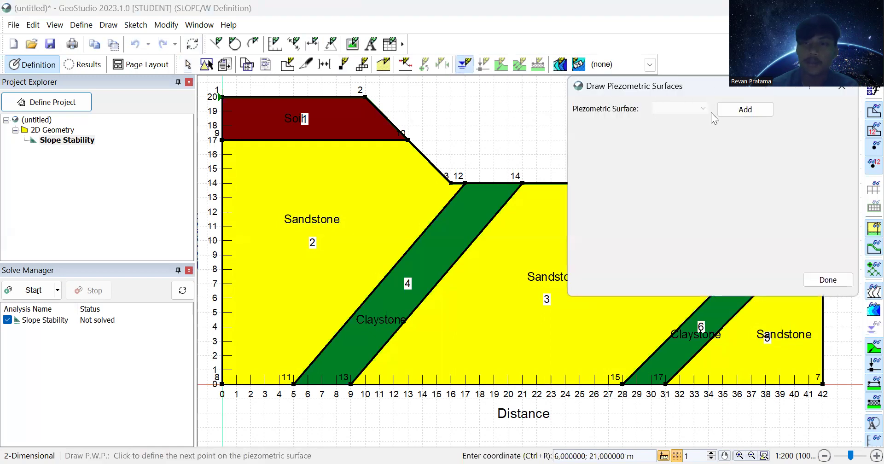
{"action": "left_click", "coordinate": [745, 111]}
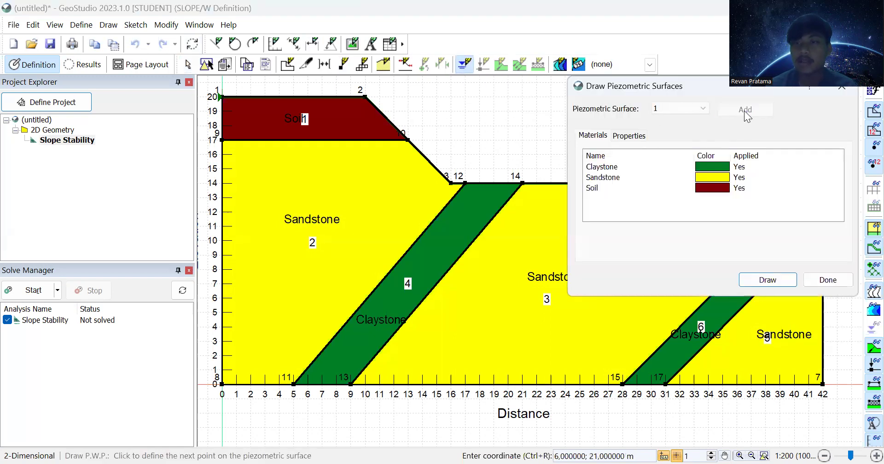
{"action": "left_click", "coordinate": [767, 280]}
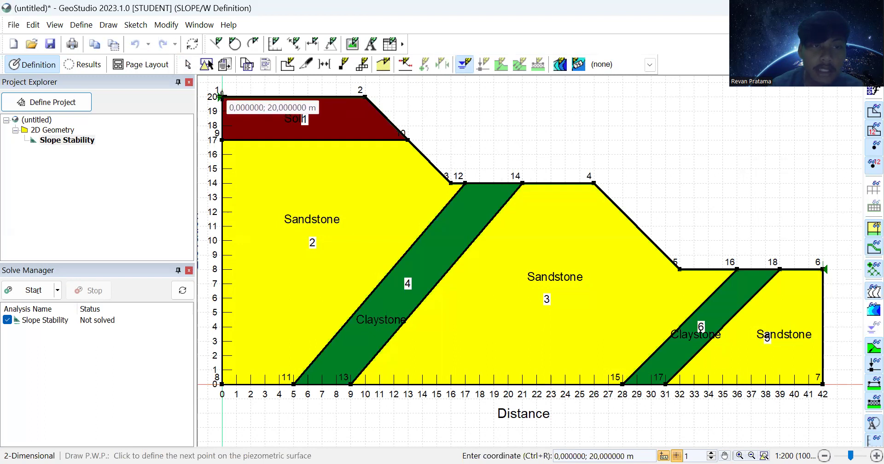
{"action": "left_click", "coordinate": [222, 97]}
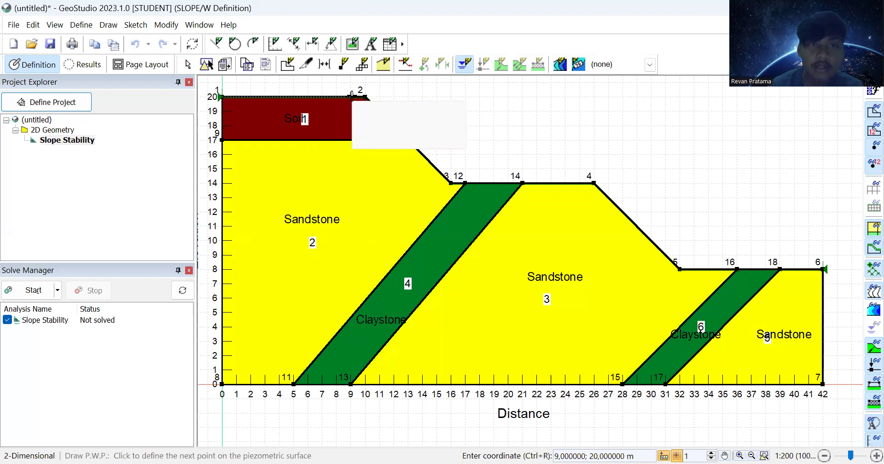
{"action": "left_click", "coordinate": [366, 96]}
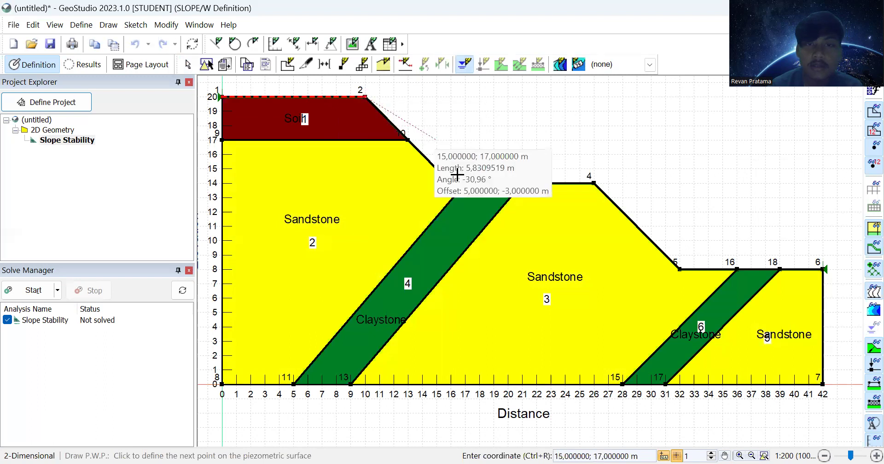
{"action": "left_click", "coordinate": [450, 183]}
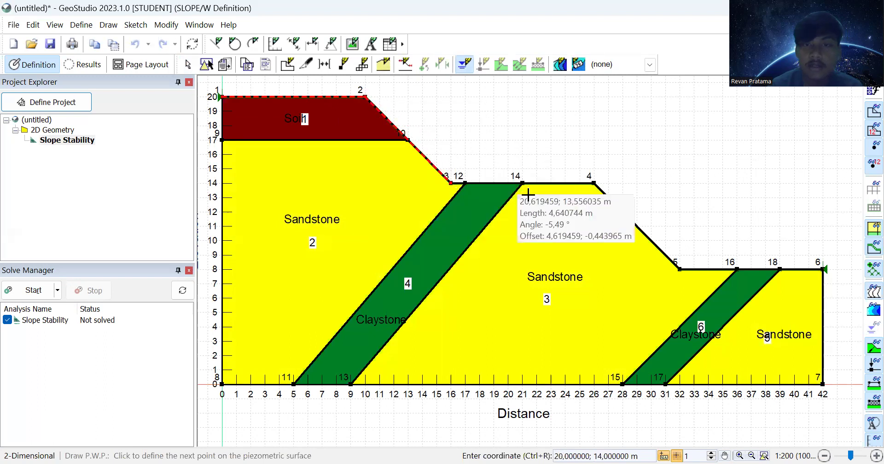
{"action": "left_click", "coordinate": [594, 183]}
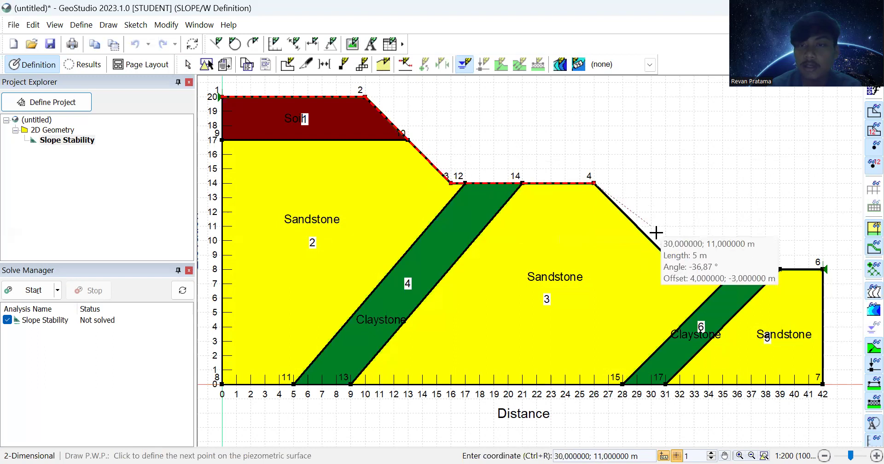
{"action": "left_click", "coordinate": [678, 269]}
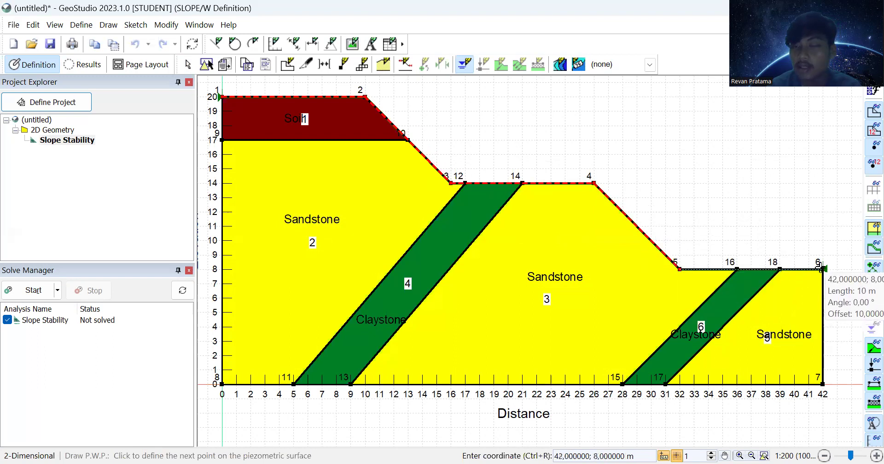
{"action": "left_click", "coordinate": [820, 269]}
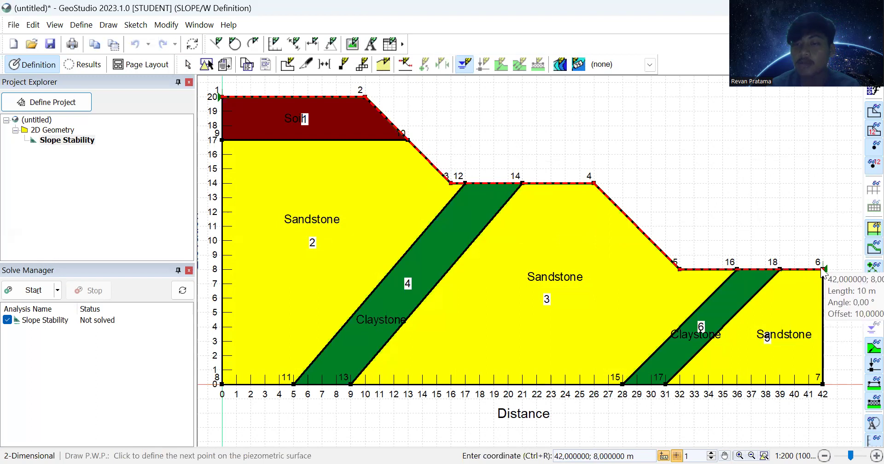
{"action": "right_click", "coordinate": [822, 273]}
{"action": "left_click", "coordinate": [828, 280]}
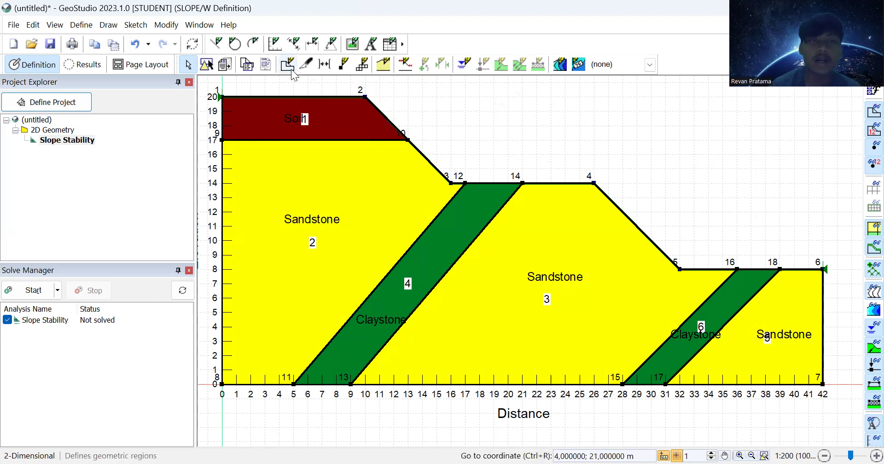
Step: Drag the stray top line from elevation 21 back down to the Soil top at 20
{"action": "left_click", "coordinate": [206, 66]}
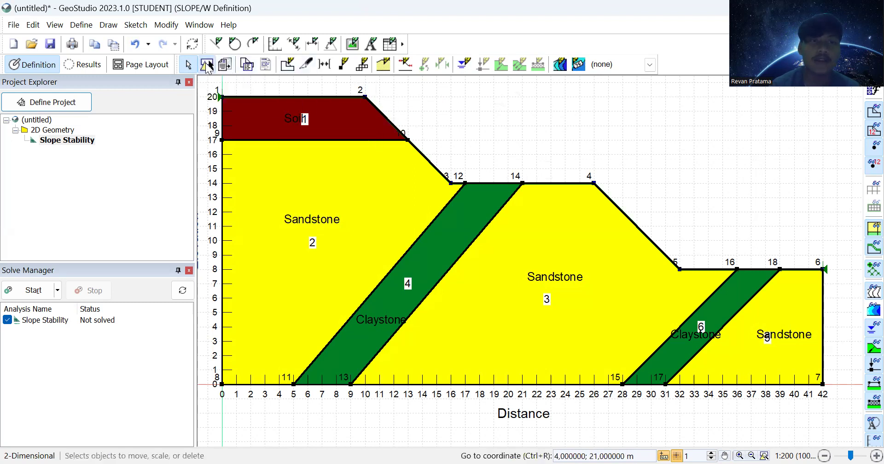
{"action": "left_click", "coordinate": [280, 98]}
{"action": "left_click_drag", "start_coordinate": [279, 98], "coordinate": [298, 125]}
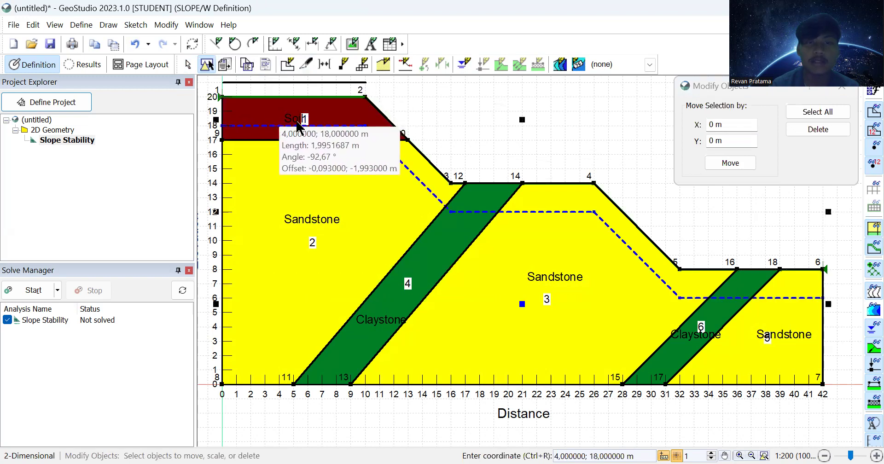
{"action": "left_click", "coordinate": [300, 80]}
{"action": "left_click_drag", "start_coordinate": [300, 83], "coordinate": [348, 98]}
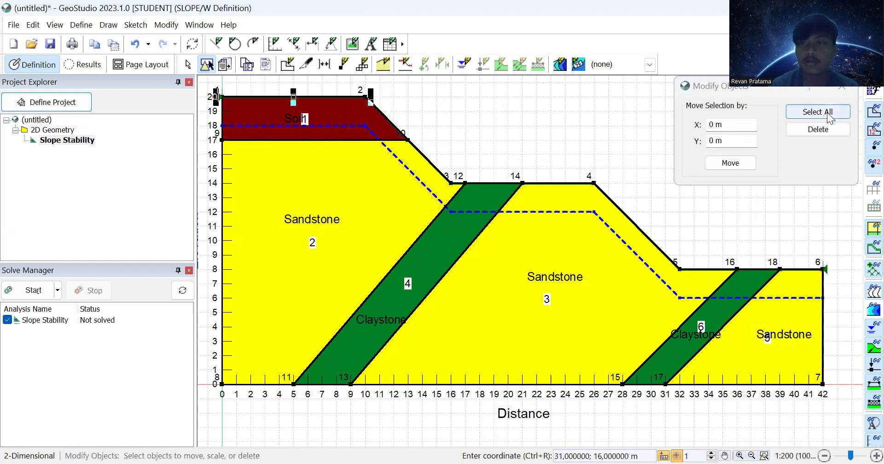
{"action": "left_click", "coordinate": [838, 95]}
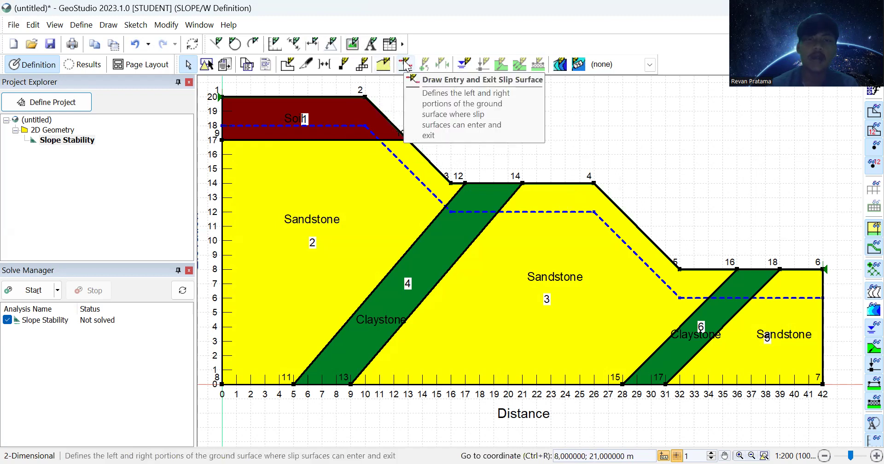
Step: Set the slip entry range from (8, 20) to (10, 20) on the crest, keeping the bench exit range
{"action": "left_click", "coordinate": [406, 65]}
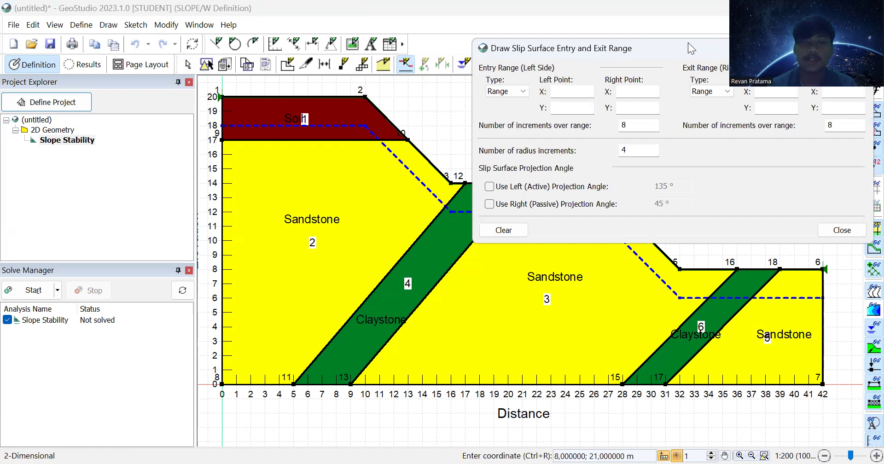
{"action": "mouse_move", "coordinate": [688, 43]}
{"action": "left_mouse_down"}
{"action": "mouse_move", "coordinate": [672, 24]}
{"action": "mouse_move", "coordinate": [664, 28]}
{"action": "left_mouse_up"}
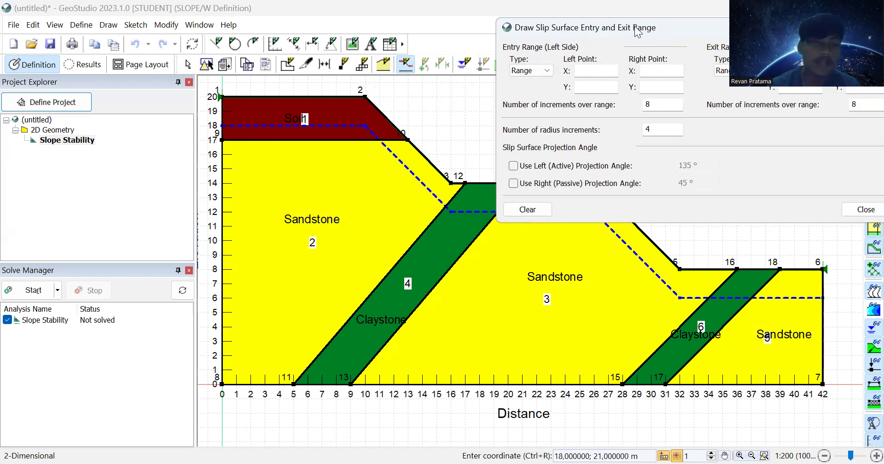
{"action": "left_click_drag", "start_coordinate": [638, 31], "coordinate": [625, 28]}
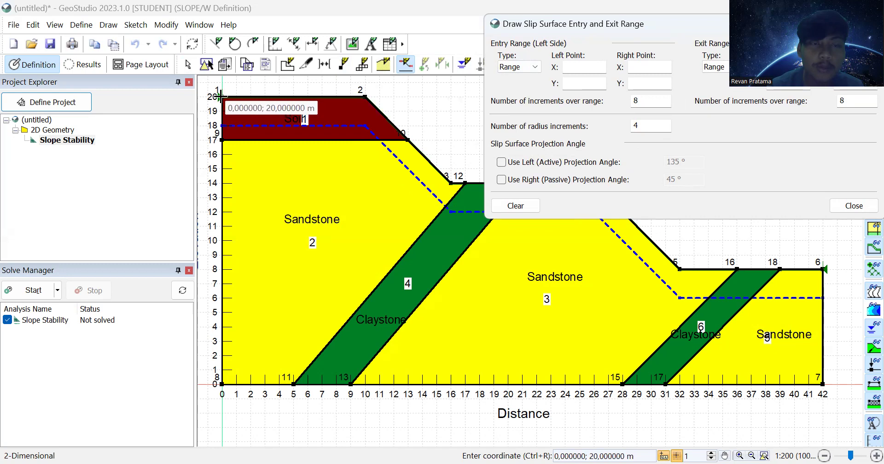
{"action": "left_click", "coordinate": [222, 97]}
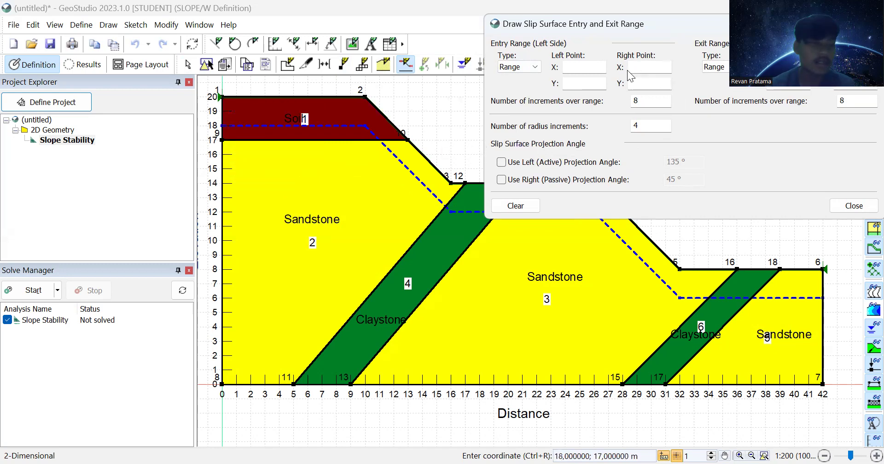
{"action": "left_click", "coordinate": [578, 67]}
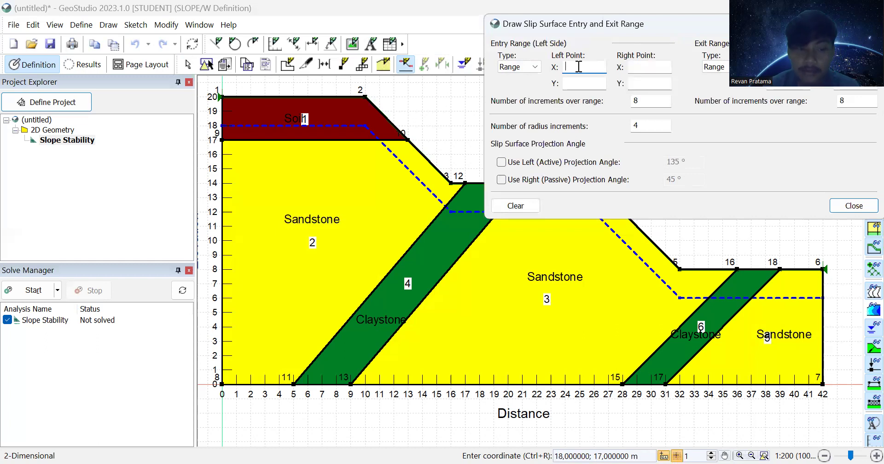
{"action": "type", "text": "8"}
{"action": "left_click", "coordinate": [584, 83]}
{"action": "type", "text": "20"}
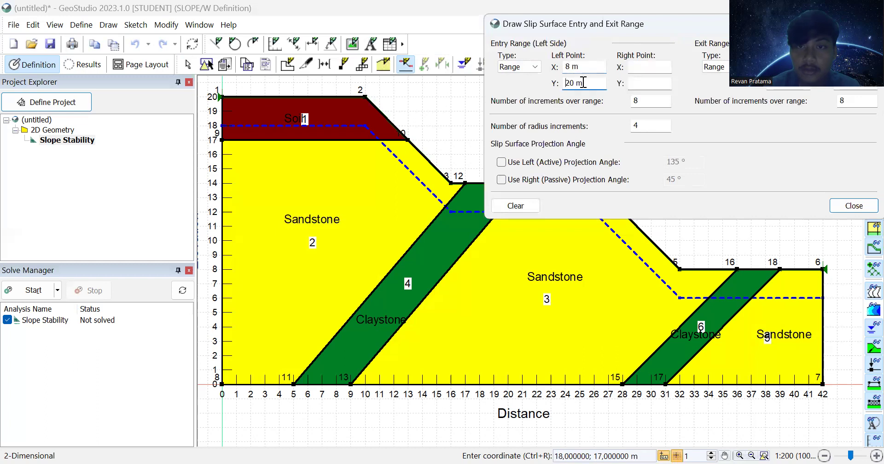
{"action": "left_click", "coordinate": [644, 69]}
{"action": "type", "text": "10"}
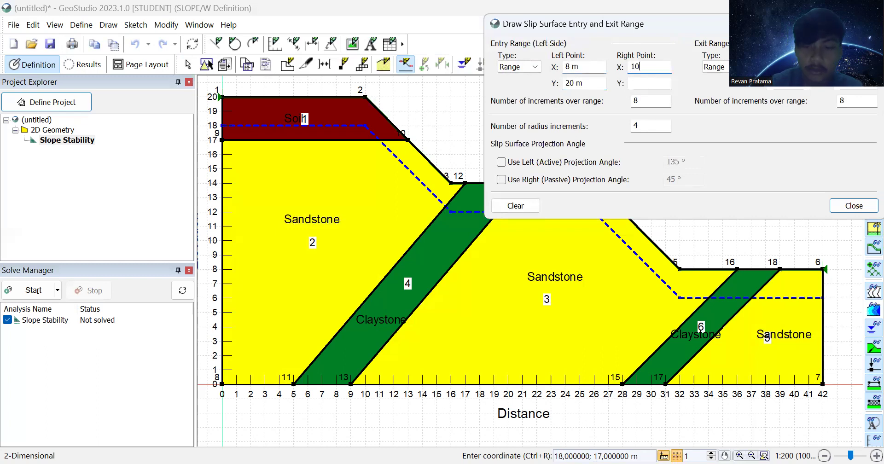
{"action": "left_click", "coordinate": [649, 87]}
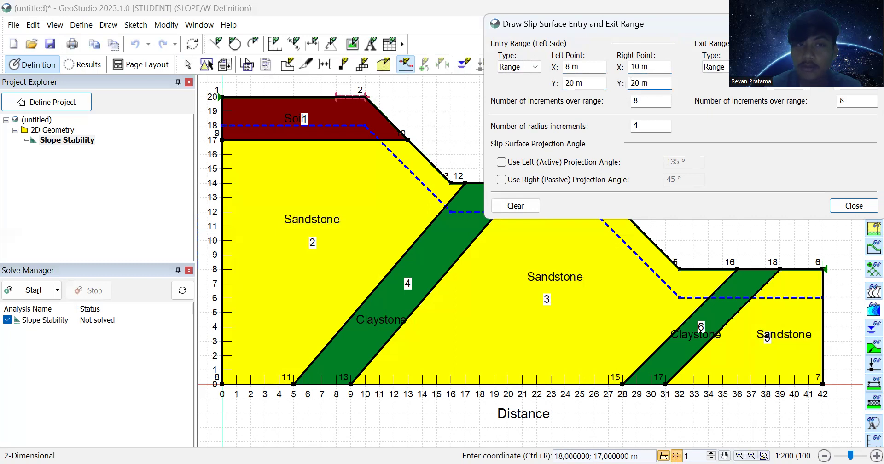
{"action": "left_click", "coordinate": [790, 67]}
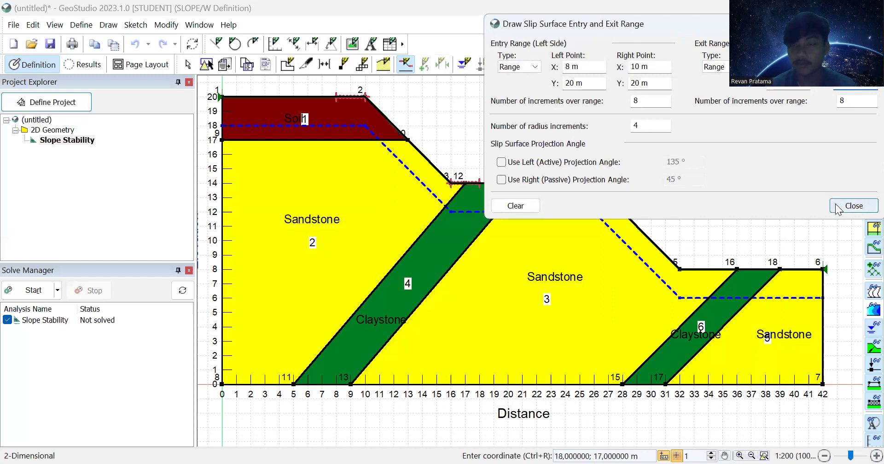
{"action": "left_click", "coordinate": [837, 208]}
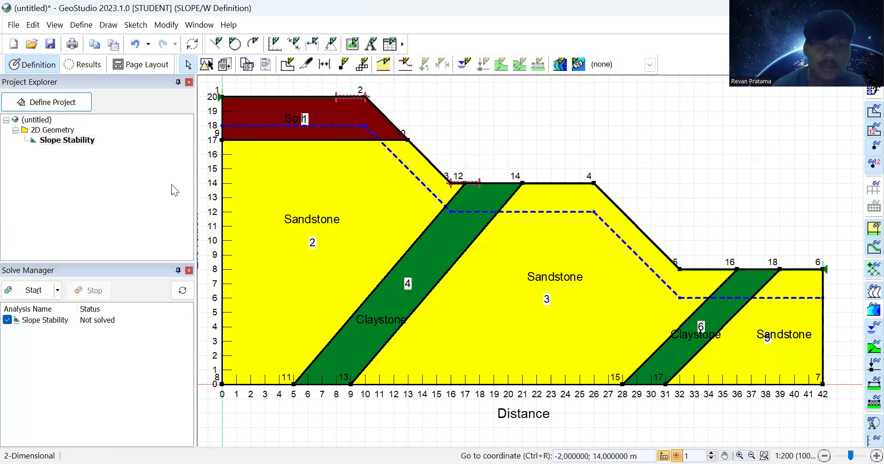
Step: Save the model as 'Single Slope' and solve it, yielding factor of safety 2.121
{"action": "left_click", "coordinate": [31, 293]}
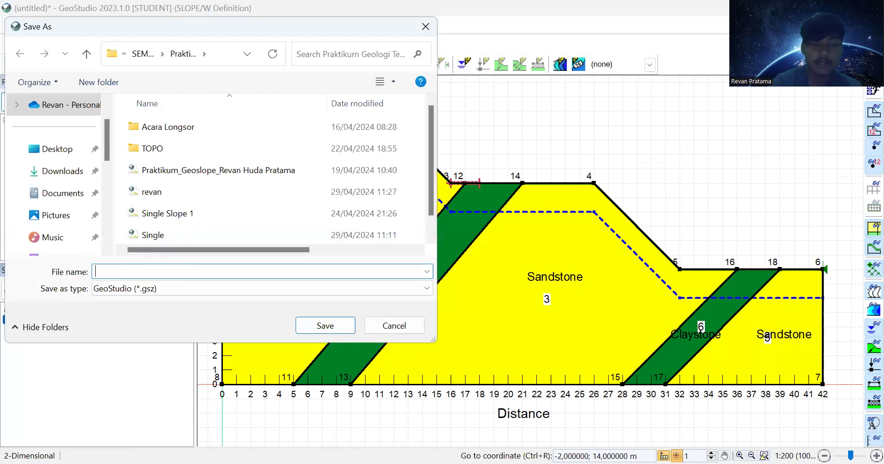
{"action": "type", "text": "Single Slope"}
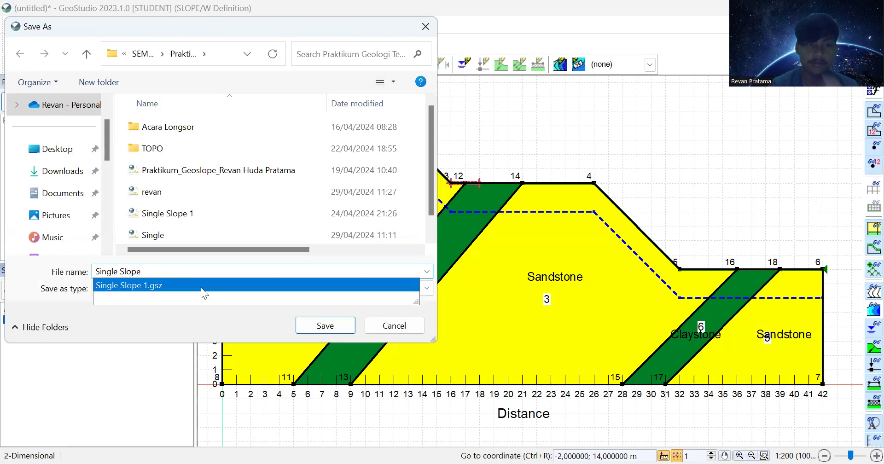
{"action": "left_click", "coordinate": [329, 328]}
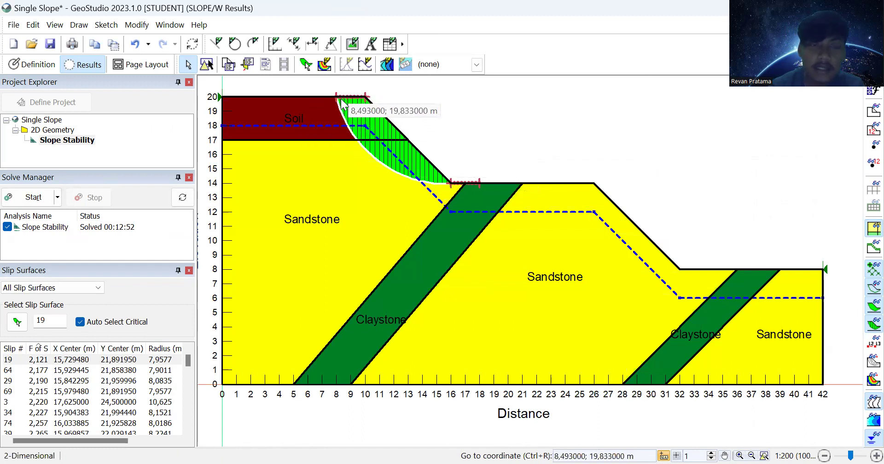
Step: Place a text label above the slope with the student's name, student number and 'Kelompok 1 Single Slope 1'
{"action": "left_click", "coordinate": [372, 45]}
{"action": "double_click", "coordinate": [569, 105]}
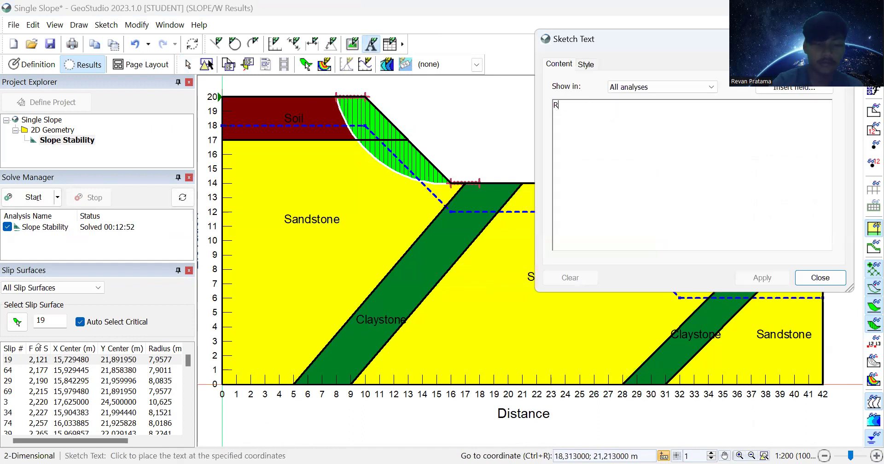
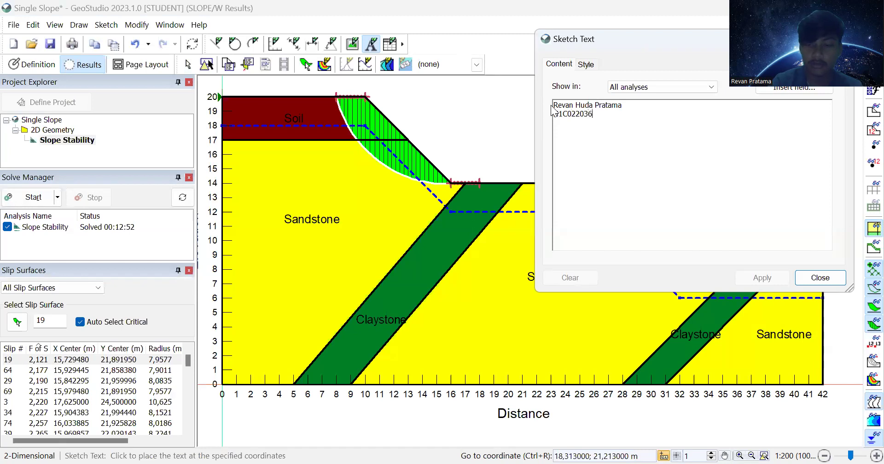
{"action": "key", "text": "Return"}
{"action": "type", "text": "Kelompok 1 Single Slope 1"}
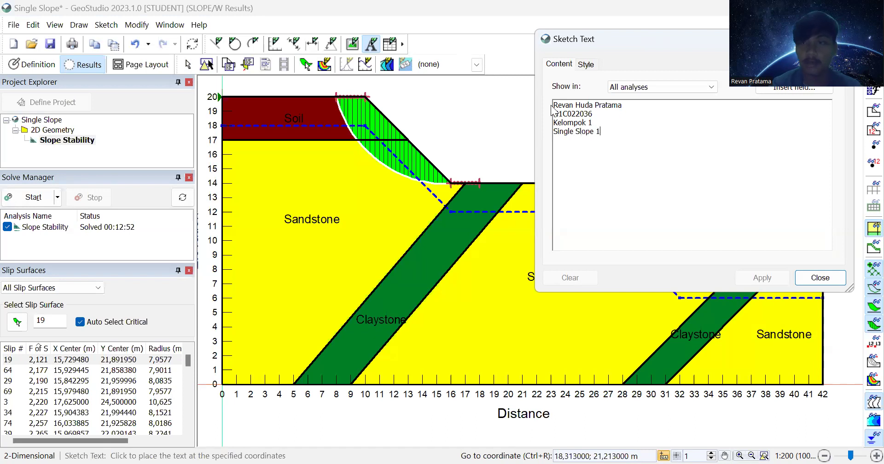
{"action": "left_click", "coordinate": [470, 155]}
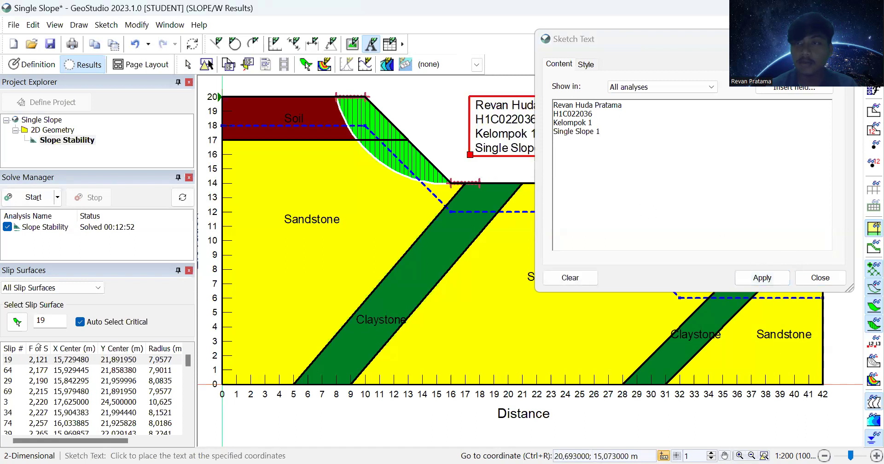
{"action": "left_click", "coordinate": [819, 278]}
{"action": "left_click", "coordinate": [725, 455]}
{"action": "mouse_move", "coordinate": [584, 171]}
{"action": "left_mouse_down"}
{"action": "mouse_move", "coordinate": [585, 232]}
{"action": "mouse_move", "coordinate": [587, 192]}
{"action": "mouse_move", "coordinate": [586, 210]}
{"action": "left_mouse_up"}
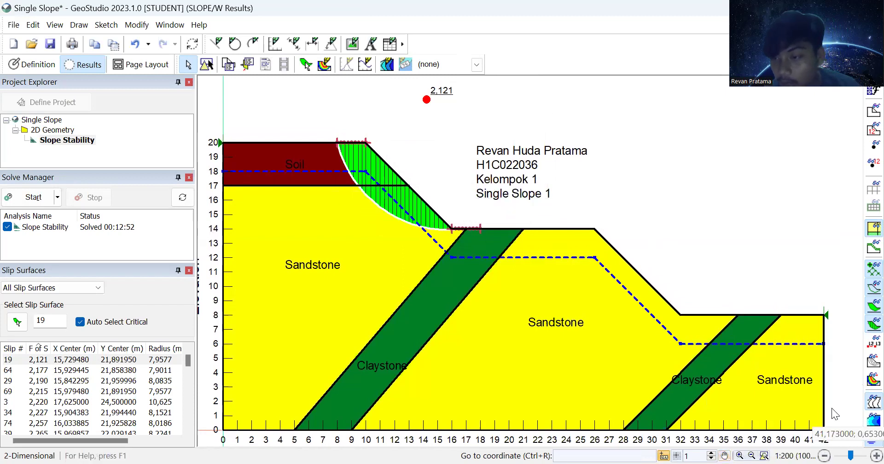
Step: Toggle all trial slip surfaces on and off, then return to the Slope Stability definition view
{"action": "left_click", "coordinate": [863, 364]}
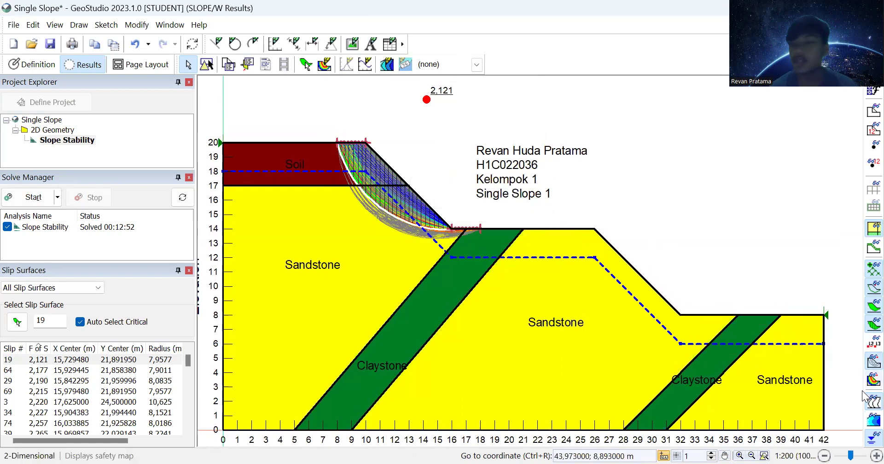
{"action": "left_click", "coordinate": [863, 364]}
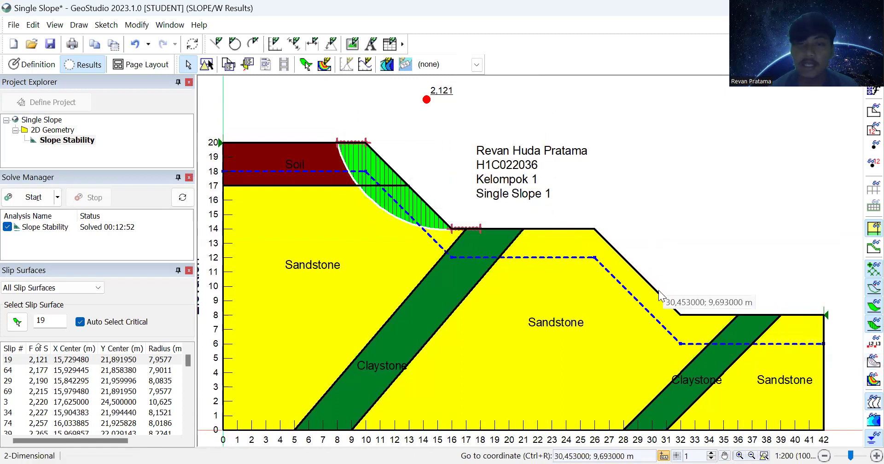
{"action": "left_click", "coordinate": [59, 132]}
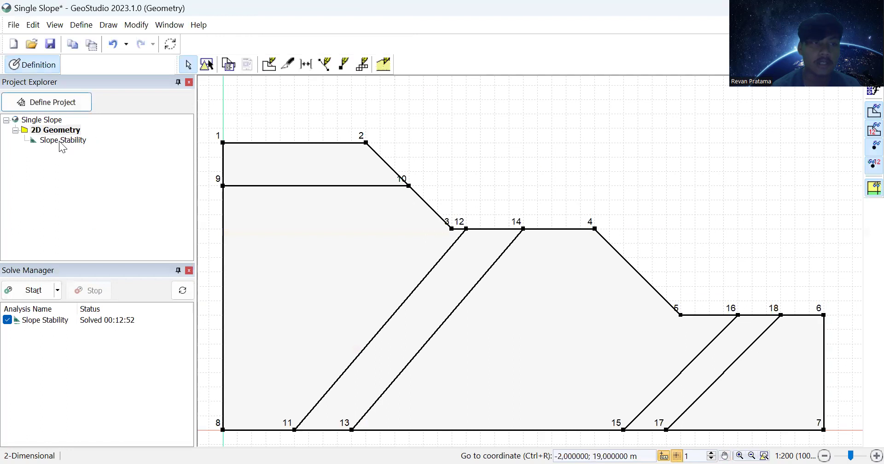
{"action": "left_click", "coordinate": [59, 141]}
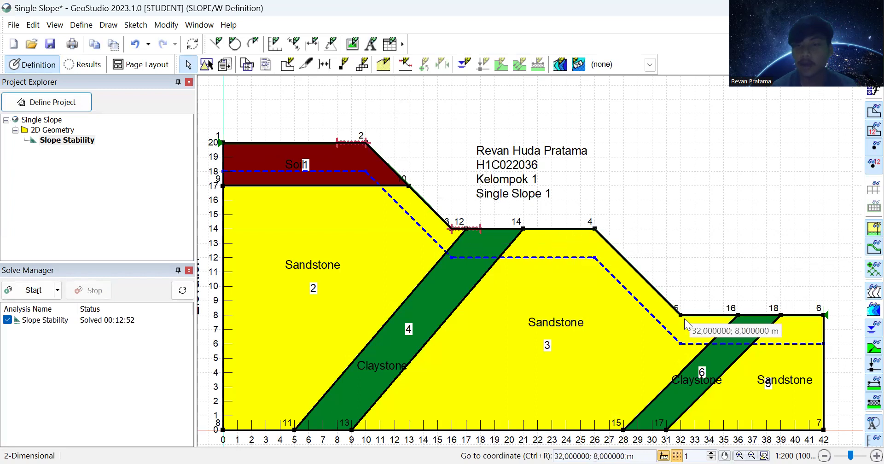
{"action": "left_click", "coordinate": [725, 456]}
{"action": "left_click_drag", "start_coordinate": [676, 360], "coordinate": [678, 327]}
{"action": "left_click_drag", "start_coordinate": [680, 328], "coordinate": [685, 328]}
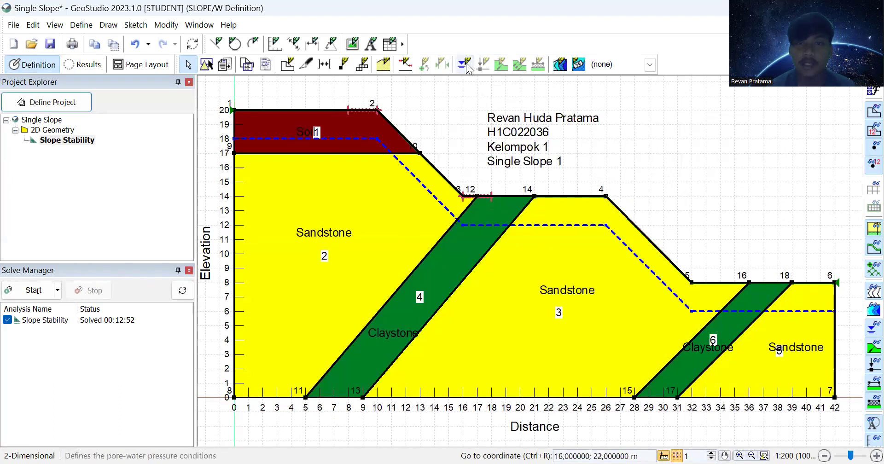
{"action": "left_click", "coordinate": [403, 65]}
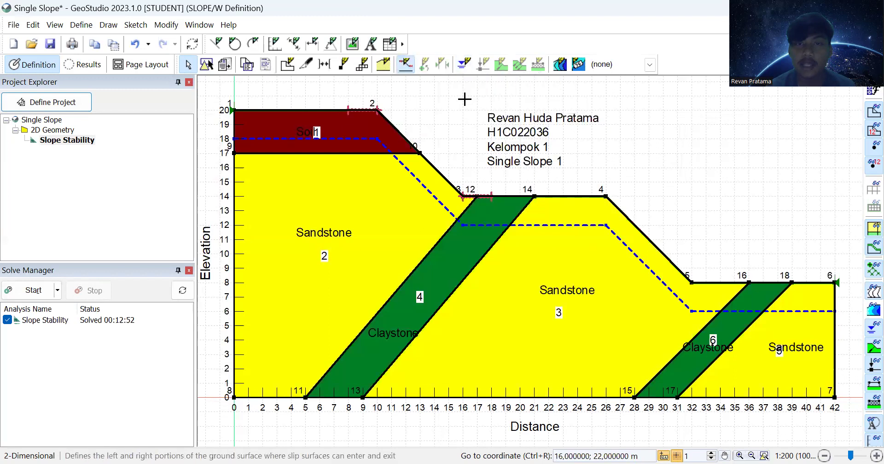
{"action": "left_click", "coordinate": [564, 67]}
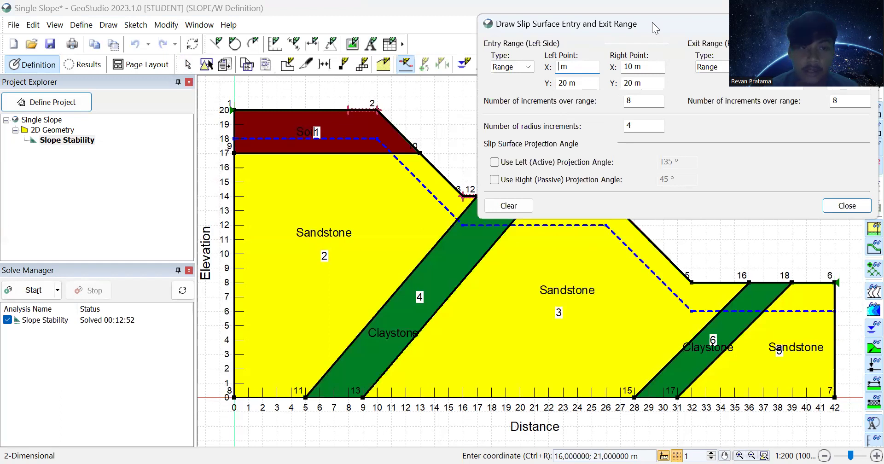
{"action": "left_click_drag", "start_coordinate": [652, 22], "coordinate": [568, 219]}
{"action": "type", "text": "1"}
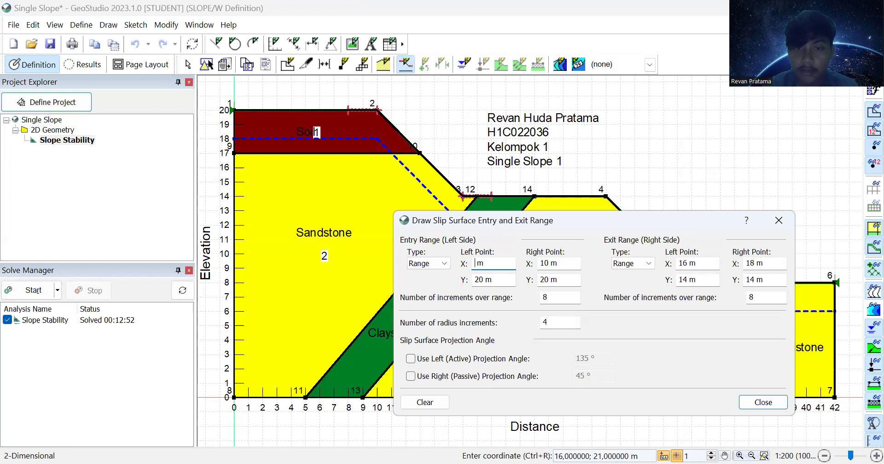
{"action": "type", "text": "12"}
{"action": "left_click", "coordinate": [484, 280]}
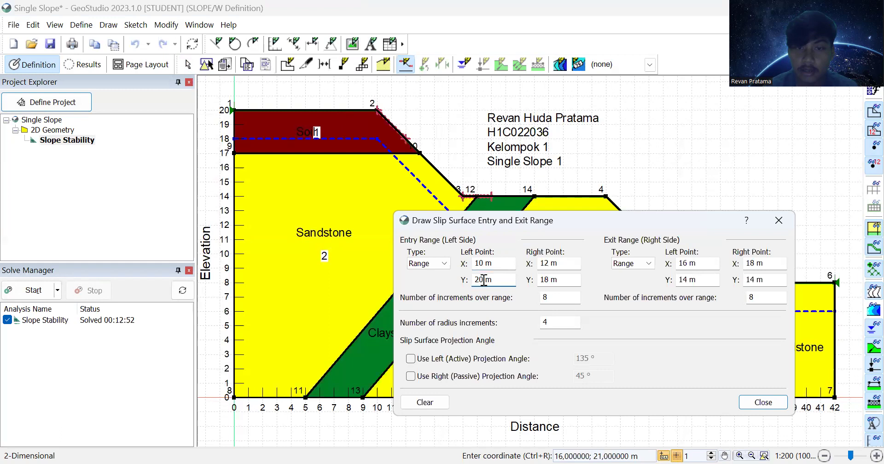
{"action": "type", "text": "14"}
{"action": "left_click", "coordinate": [482, 264]}
{"action": "left_click", "coordinate": [481, 279]}
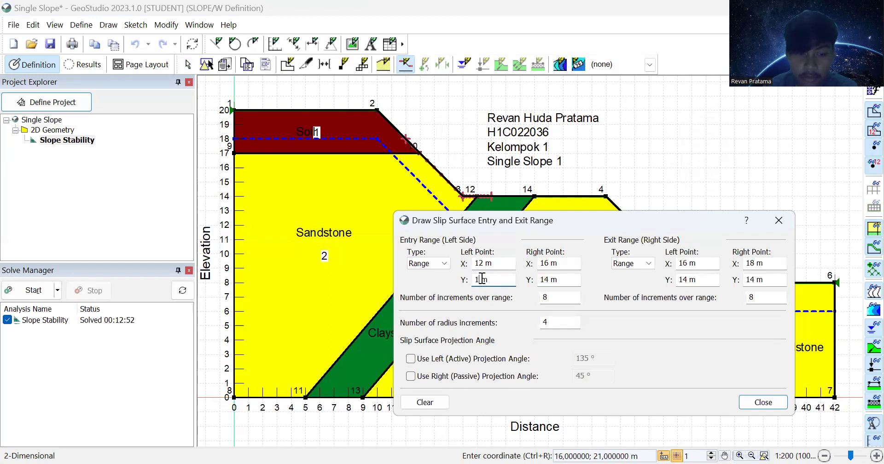
{"action": "type", "text": "4"}
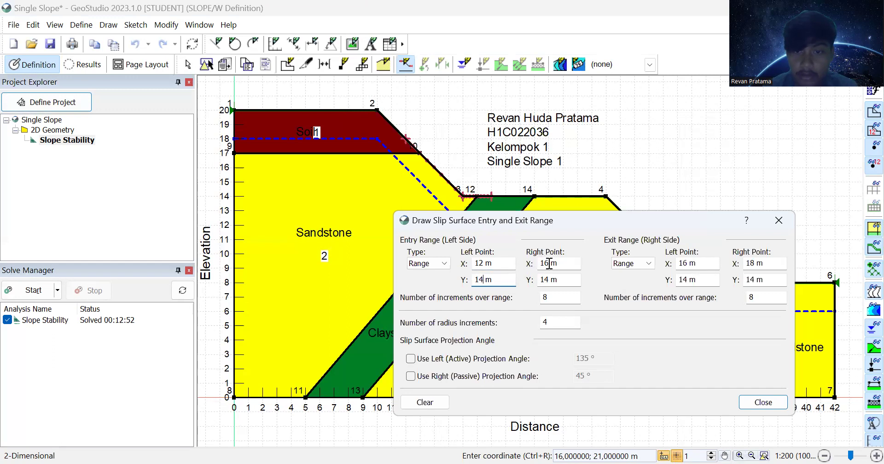
{"action": "left_click", "coordinate": [550, 266]}
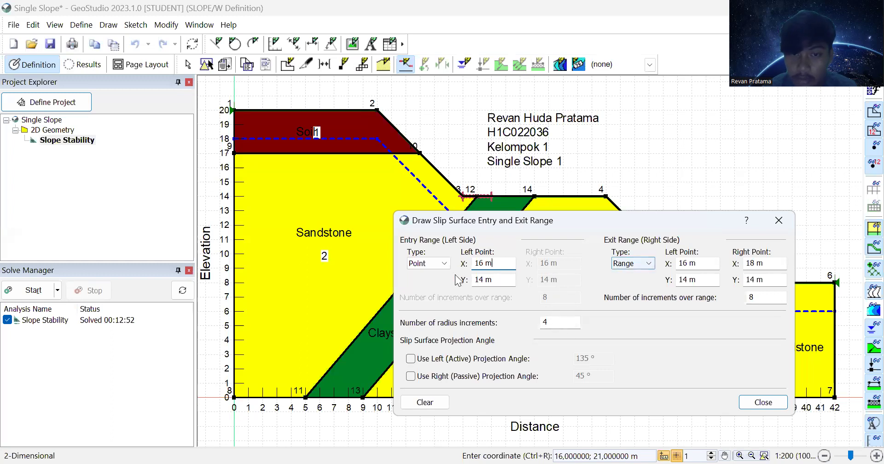
{"action": "left_click", "coordinate": [438, 264]}
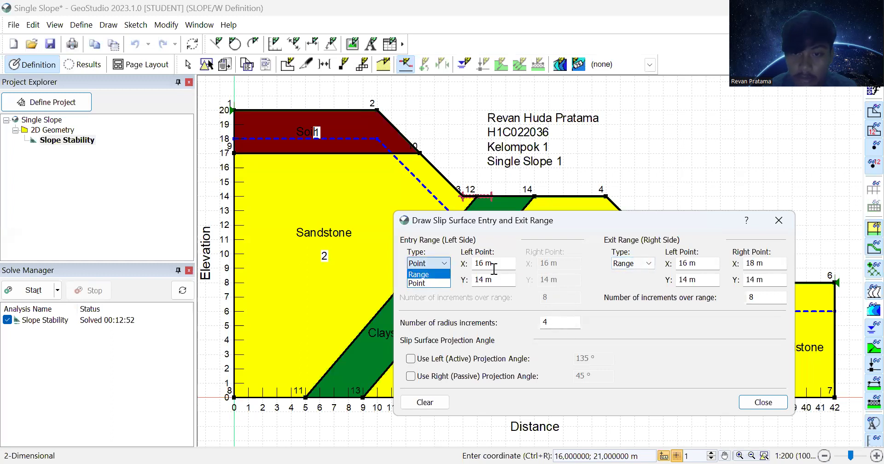
{"action": "left_click", "coordinate": [439, 282]}
{"action": "left_click", "coordinate": [441, 264]}
{"action": "left_click", "coordinate": [436, 282]}
{"action": "left_click", "coordinate": [428, 263]}
{"action": "left_click", "coordinate": [425, 281]}
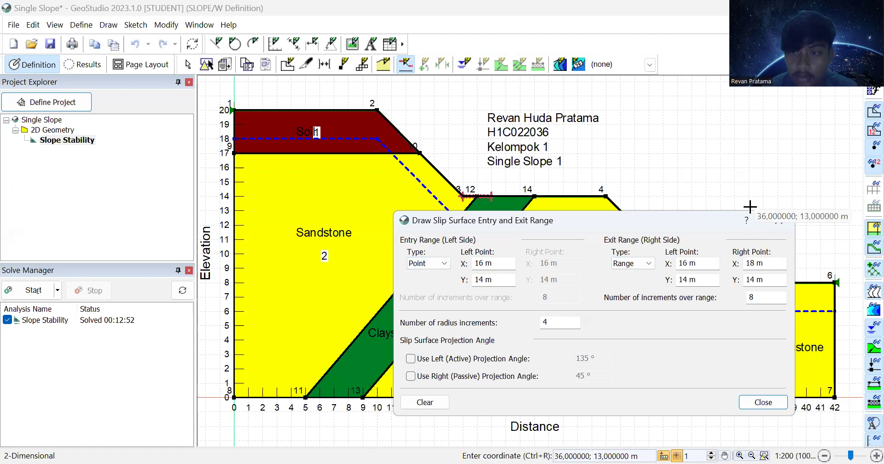
{"action": "left_click", "coordinate": [777, 222]}
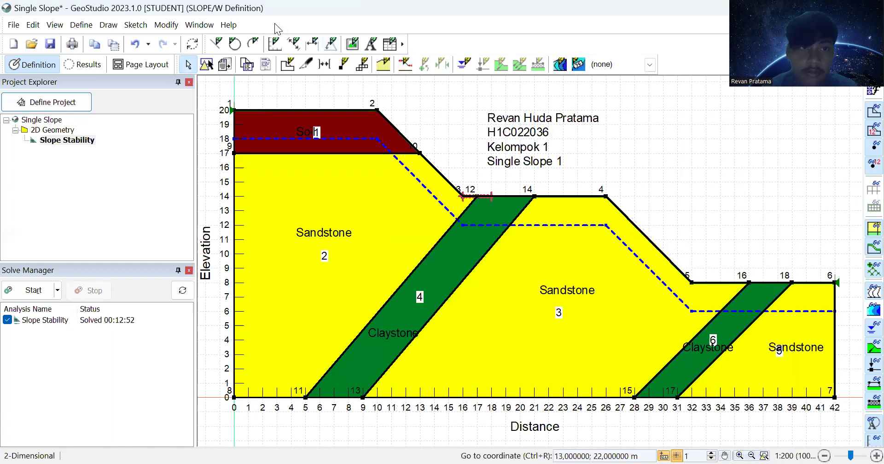
{"action": "left_click", "coordinate": [140, 43]}
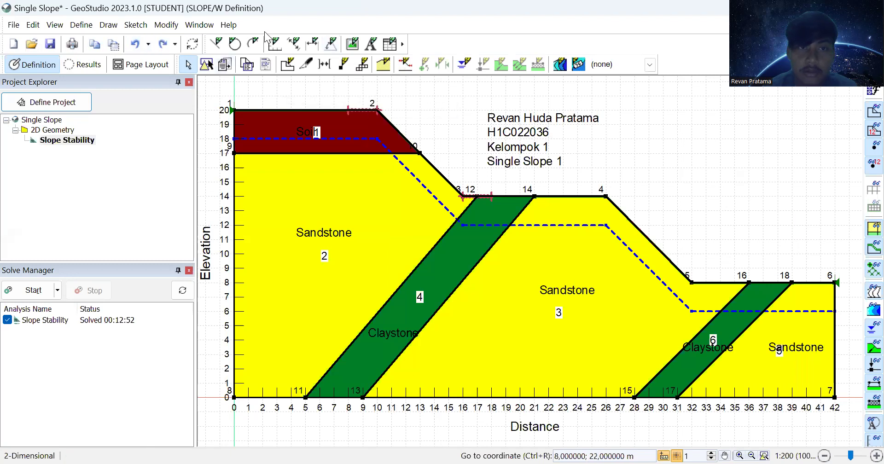
Step: Clear the existing entry and exit ranges and set the entry left Y to 14 m
{"action": "left_click", "coordinate": [405, 64]}
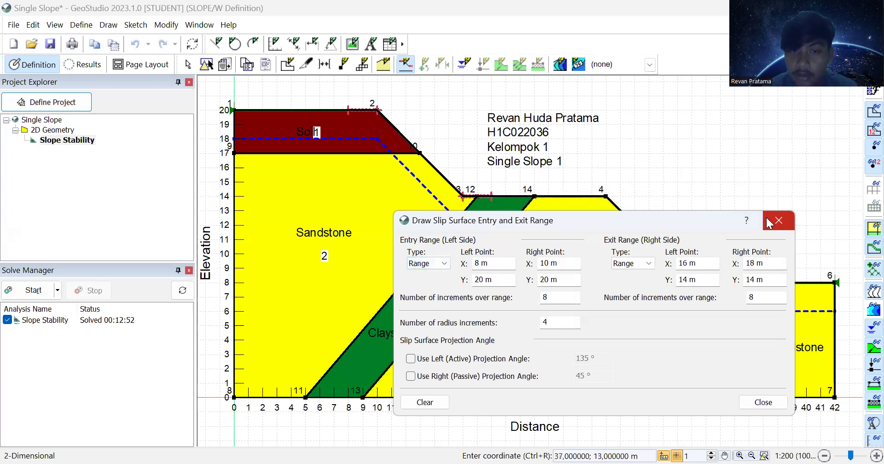
{"action": "left_click", "coordinate": [433, 403]}
{"action": "left_click", "coordinate": [485, 266]}
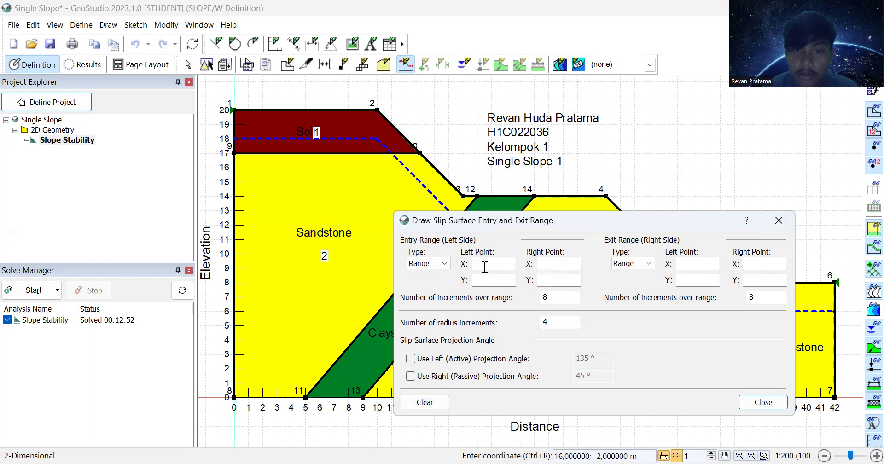
{"action": "type", "text": "12"}
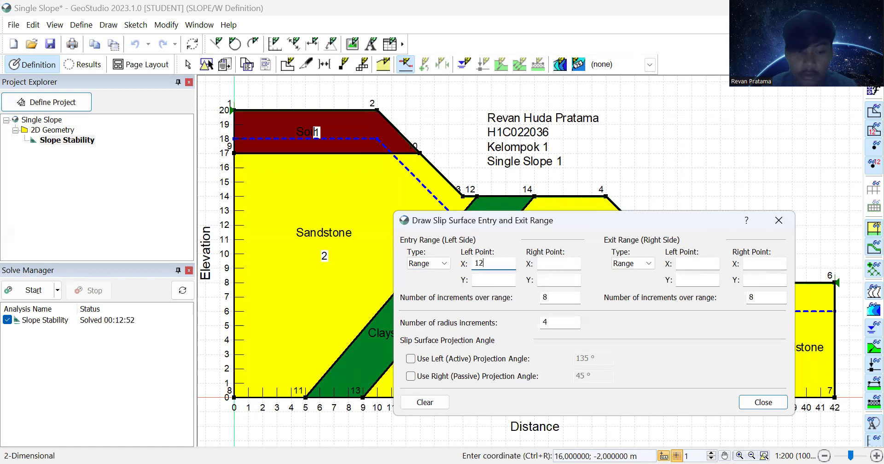
{"action": "left_click", "coordinate": [486, 278]}
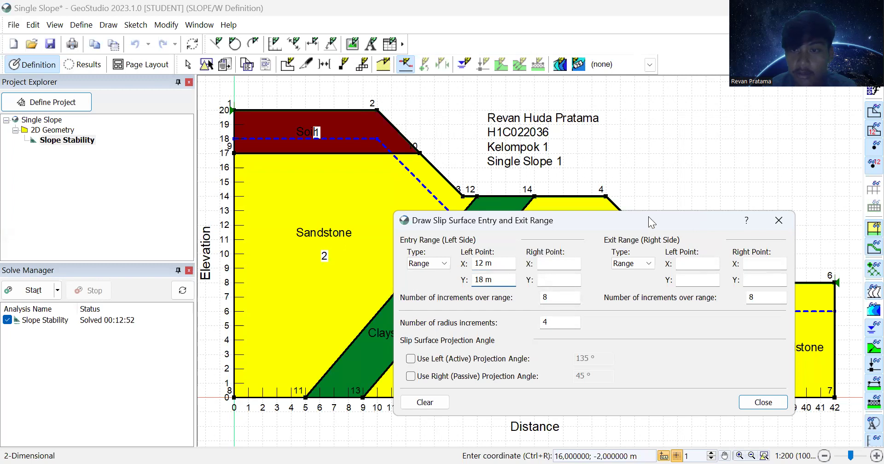
{"action": "left_click_drag", "start_coordinate": [650, 222], "coordinate": [591, 251]}
{"action": "left_click", "coordinate": [487, 293]}
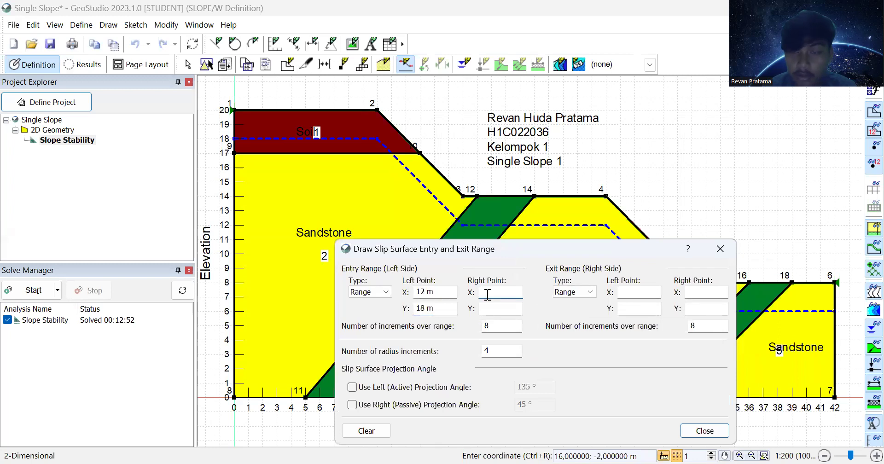
{"action": "type", "text": "14"}
{"action": "left_click", "coordinate": [487, 308]}
{"action": "type", "text": "16"}
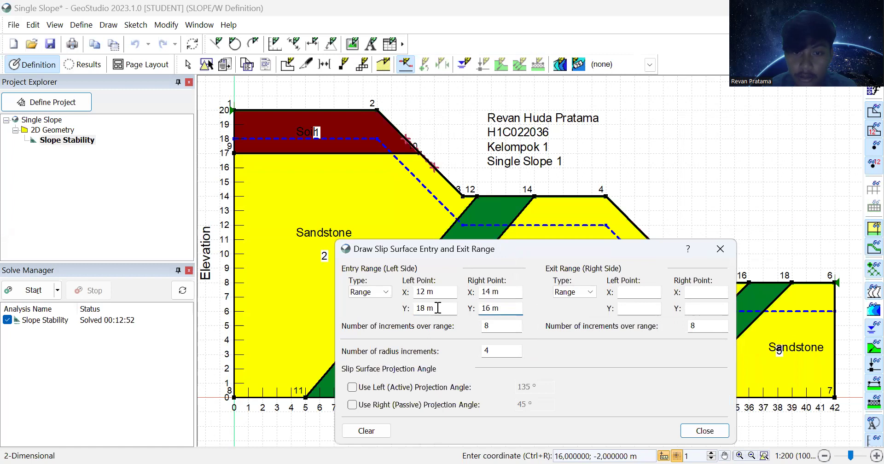
{"action": "left_click", "coordinate": [426, 308]}
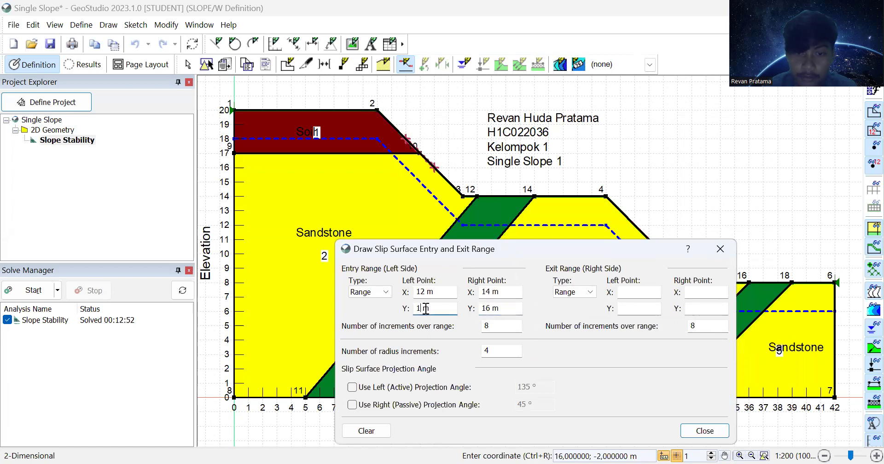
{"action": "key", "text": "BackSpace"}
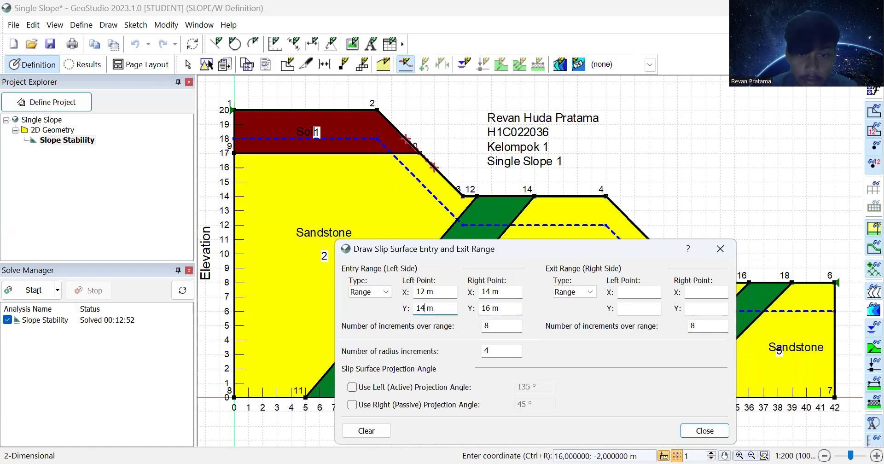
{"action": "left_click", "coordinate": [493, 311]}
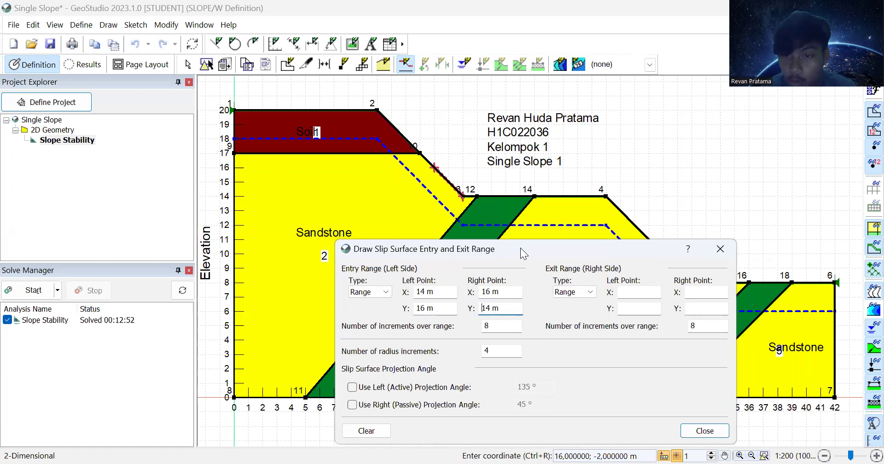
Step: Set the entry left X to 24 m and change the entry type to a single Point
{"action": "left_click_drag", "start_coordinate": [520, 248], "coordinate": [543, 197]}
{"action": "left_click", "coordinate": [449, 243]}
{"action": "key", "text": "BackSpace"}
{"action": "key", "text": "BackSpace"}
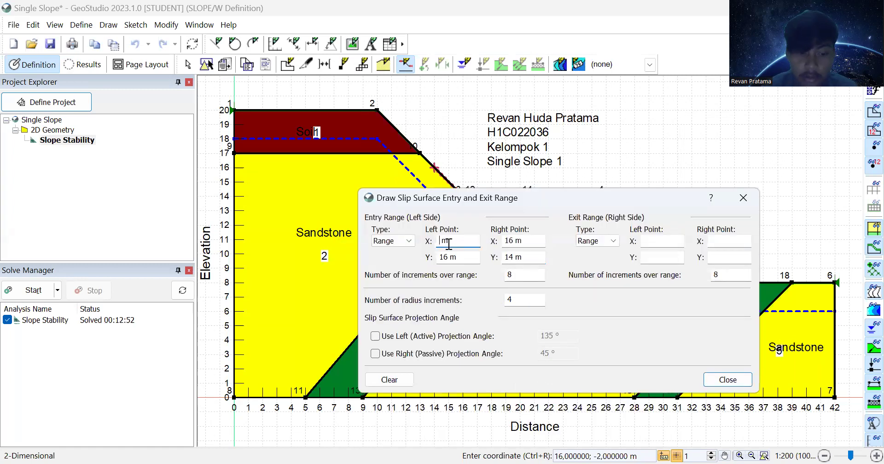
{"action": "type", "text": "24"}
{"action": "left_click", "coordinate": [448, 256]}
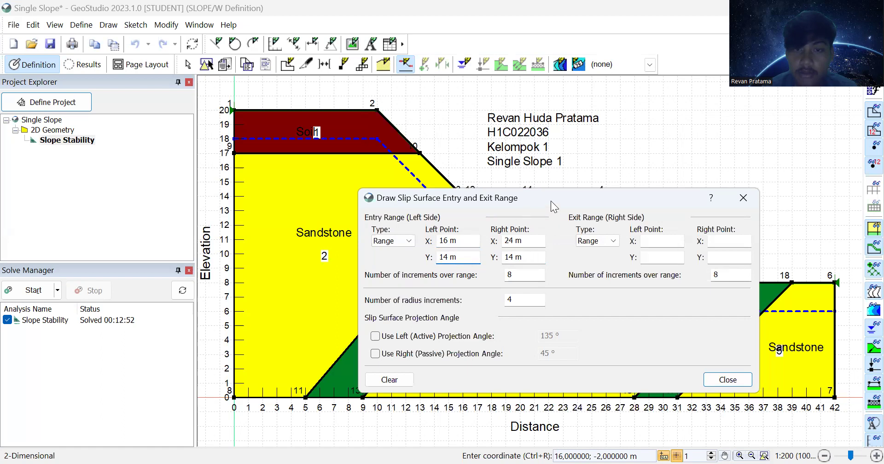
{"action": "left_click_drag", "start_coordinate": [551, 201], "coordinate": [540, 274]}
{"action": "left_click", "coordinate": [437, 314]}
{"action": "key", "text": "BackSpace"}
{"action": "type", "text": "24"}
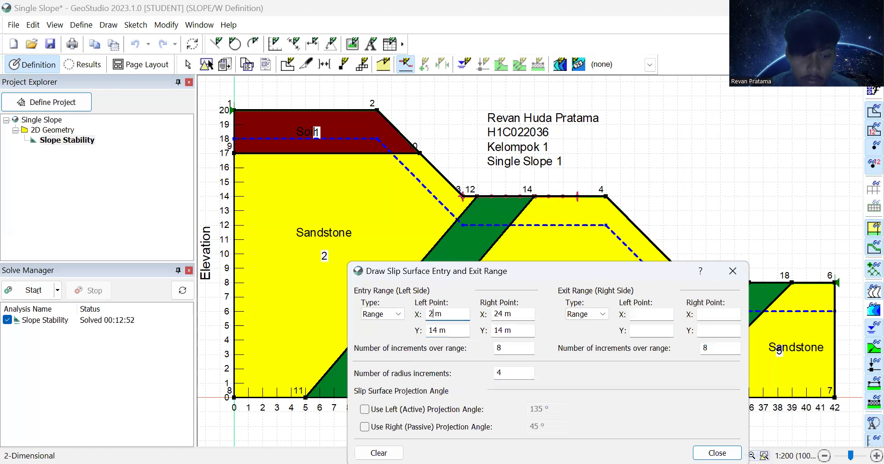
{"action": "left_click", "coordinate": [503, 315]}
{"action": "left_click", "coordinate": [380, 314]}
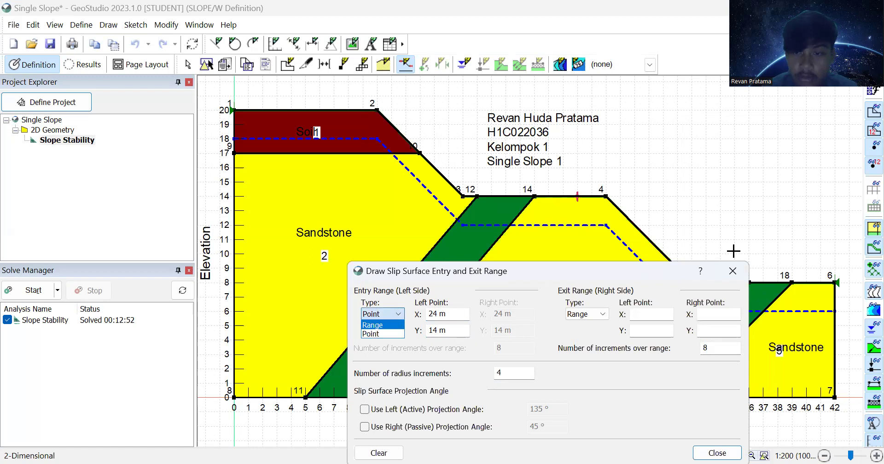
{"action": "left_click", "coordinate": [733, 271]}
{"action": "left_click", "coordinate": [733, 271]}
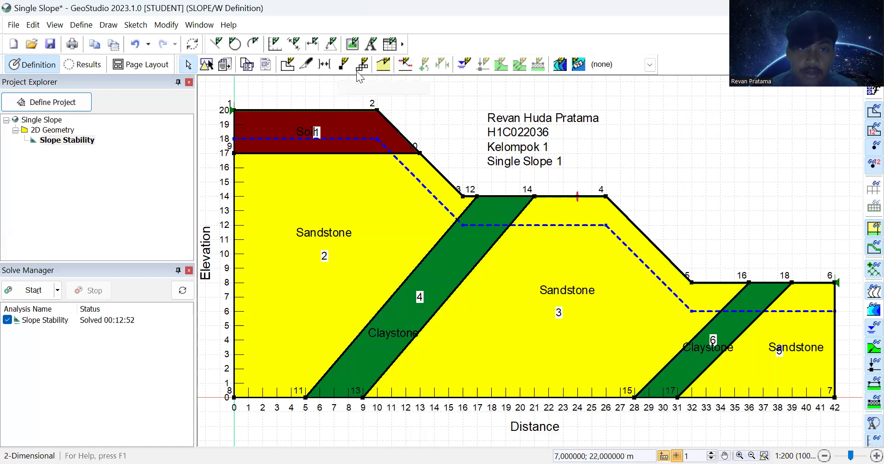
Step: Undo the single-point entry, clear the ranges and set the entry range from x 24 to 26 m
{"action": "left_click", "coordinate": [146, 46]}
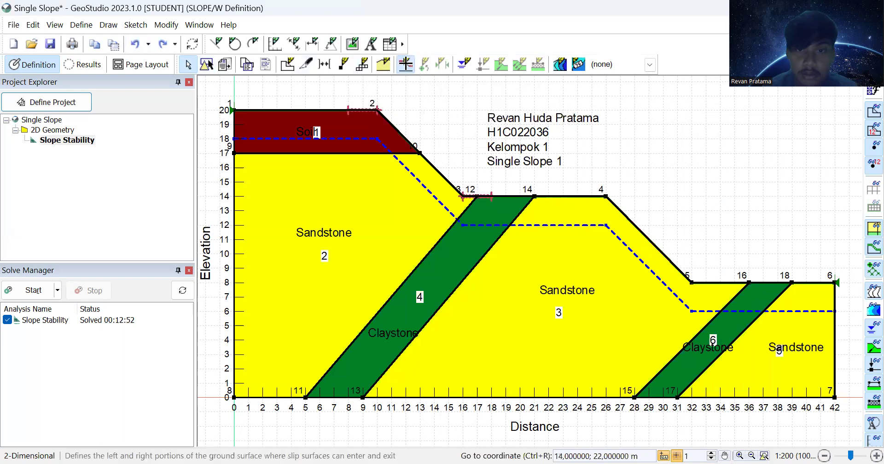
{"action": "left_click", "coordinate": [405, 64]}
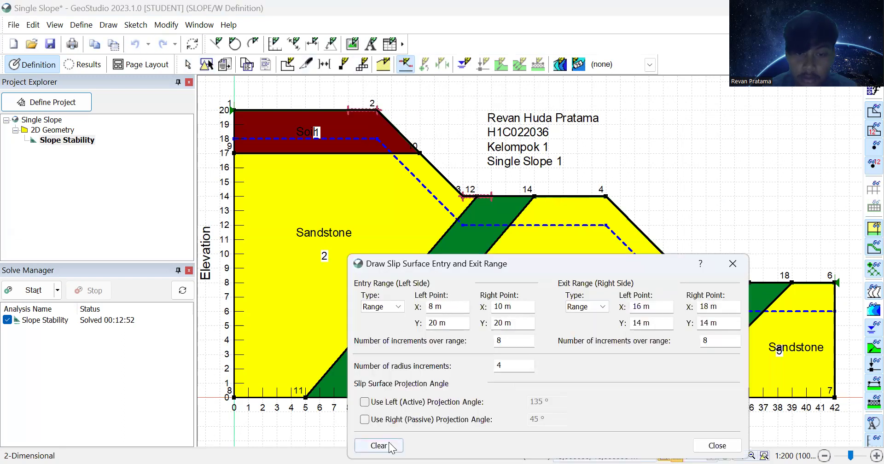
{"action": "left_click", "coordinate": [382, 445]}
{"action": "left_click", "coordinate": [454, 306]}
{"action": "type", "text": "24"}
{"action": "left_click", "coordinate": [454, 323]}
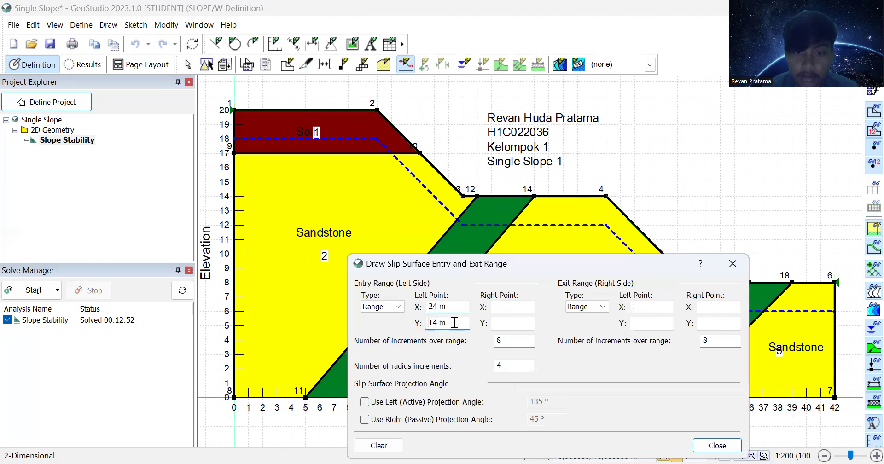
{"action": "type", "text": "26"}
{"action": "left_click", "coordinate": [509, 322]}
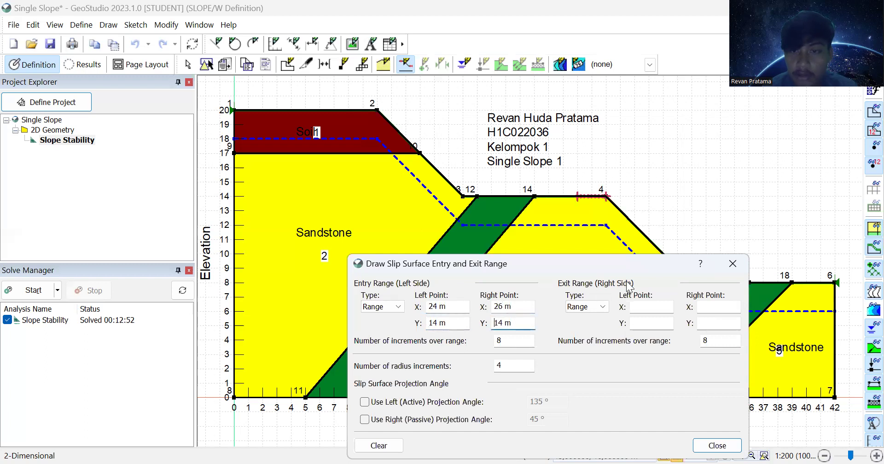
Step: Set the exit range from 32/8 to 34/8 m and start solving
{"action": "left_click", "coordinate": [638, 305]}
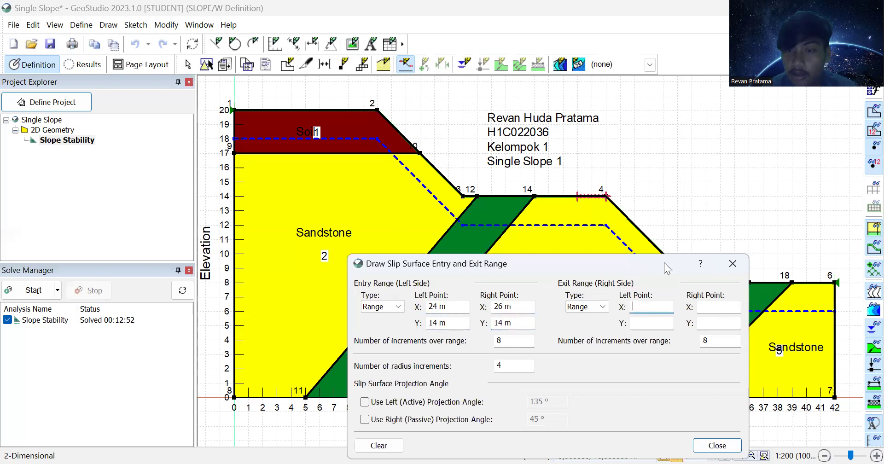
{"action": "left_click_drag", "start_coordinate": [664, 262], "coordinate": [533, 202]}
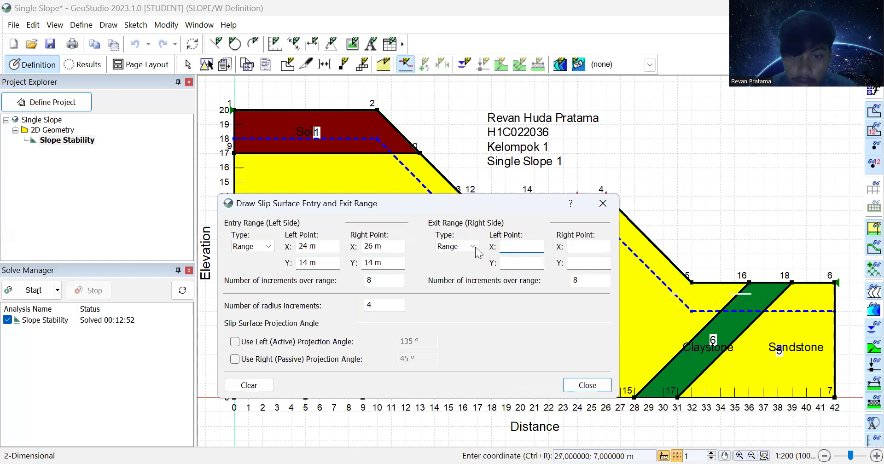
{"action": "type", "text": "32"}
{"action": "left_click", "coordinate": [526, 262]}
{"action": "type", "text": "8"}
{"action": "left_click", "coordinate": [587, 245]}
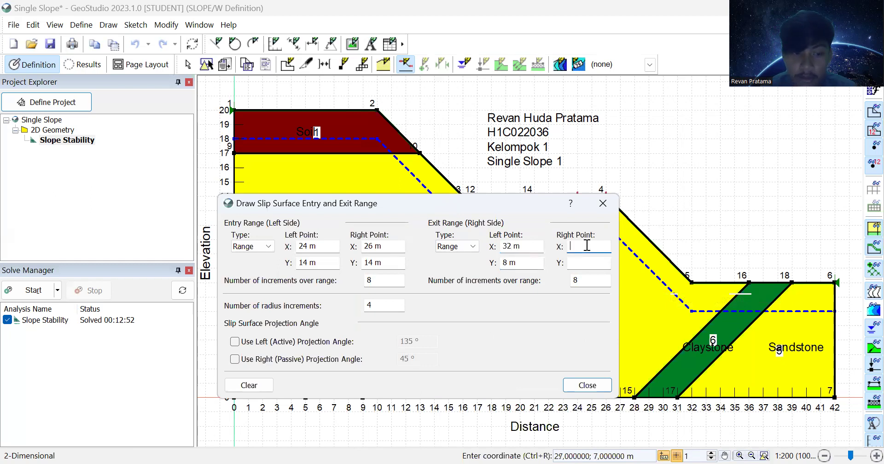
{"action": "type", "text": "34"}
{"action": "left_click", "coordinate": [587, 260]}
{"action": "type", "text": "8"}
{"action": "left_click", "coordinate": [592, 388]}
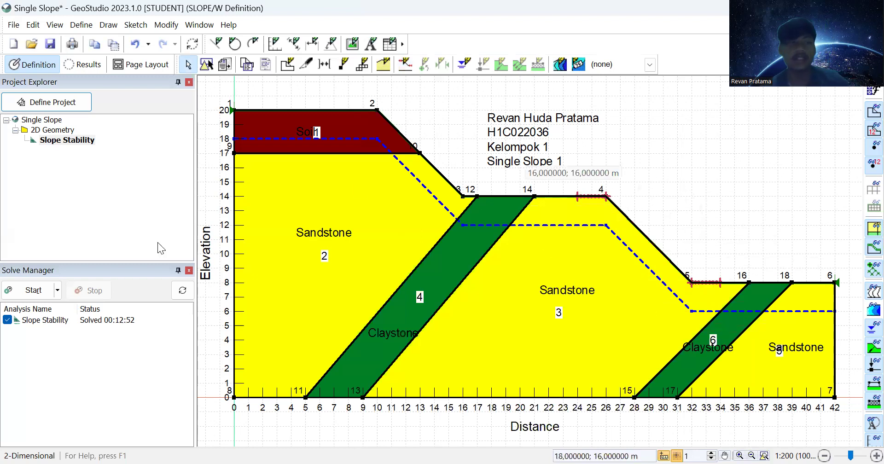
{"action": "left_click", "coordinate": [25, 289]}
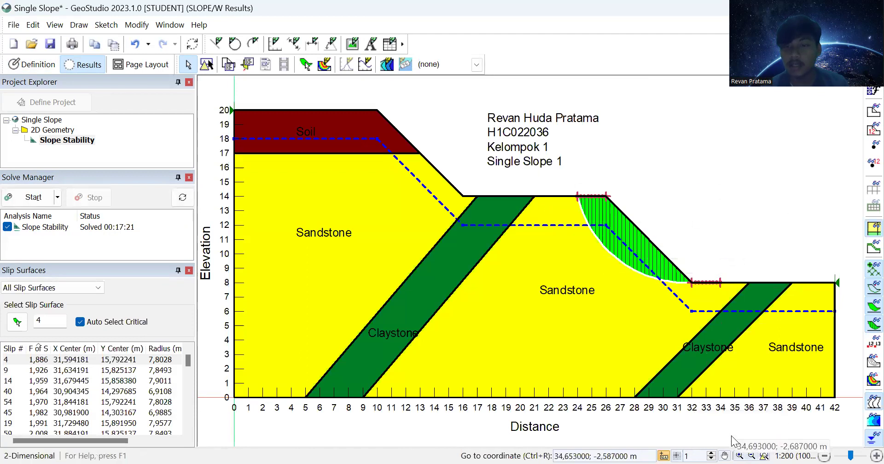
Step: Inspect the FS 1.886 critical slip, toggle all trial slips on and off, then show 2D Geometry
{"action": "left_click", "coordinate": [725, 455]}
{"action": "left_click_drag", "start_coordinate": [705, 281], "coordinate": [658, 314]}
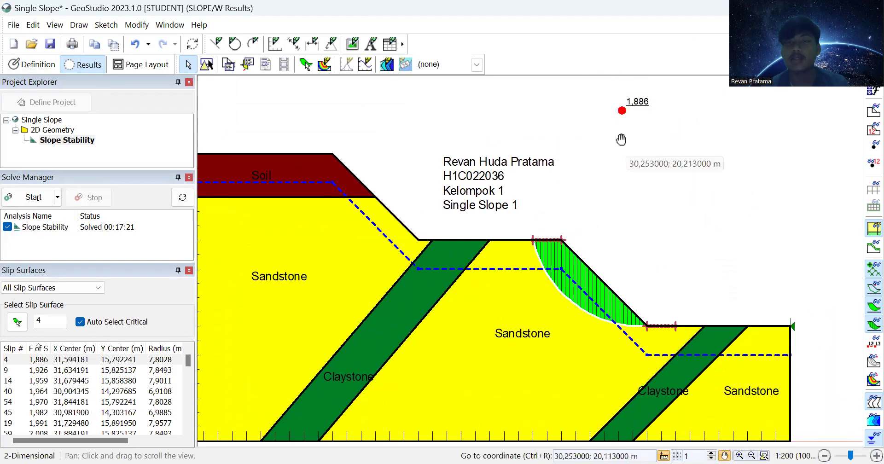
{"action": "mouse_move", "coordinate": [643, 263]}
{"action": "left_mouse_down"}
{"action": "mouse_move", "coordinate": [665, 226]}
{"action": "mouse_move", "coordinate": [651, 241]}
{"action": "mouse_move", "coordinate": [669, 223]}
{"action": "mouse_move", "coordinate": [678, 232]}
{"action": "left_mouse_up"}
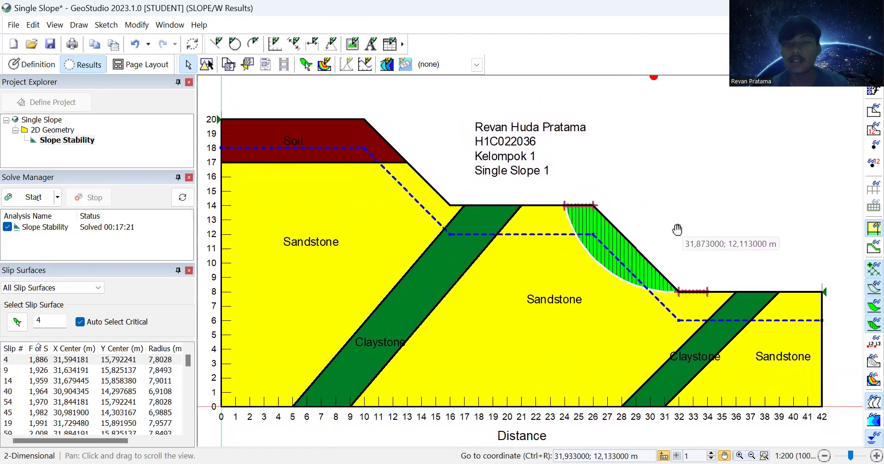
{"action": "left_click", "coordinate": [863, 365]}
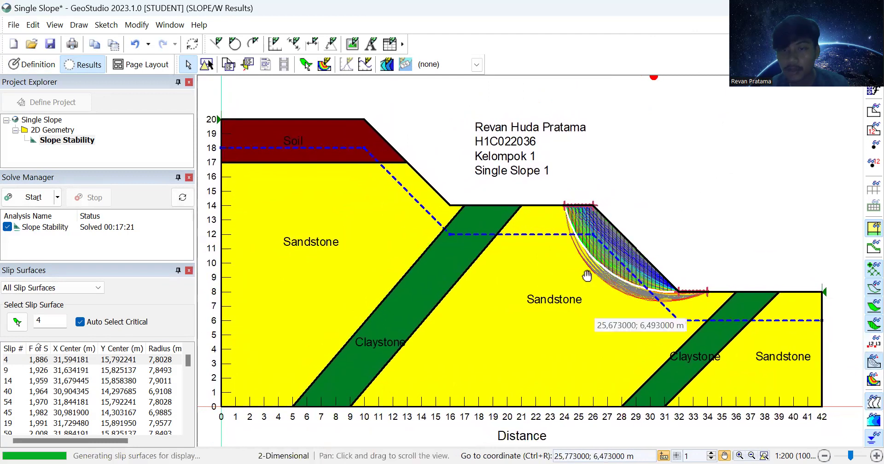
{"action": "left_click", "coordinate": [864, 365]}
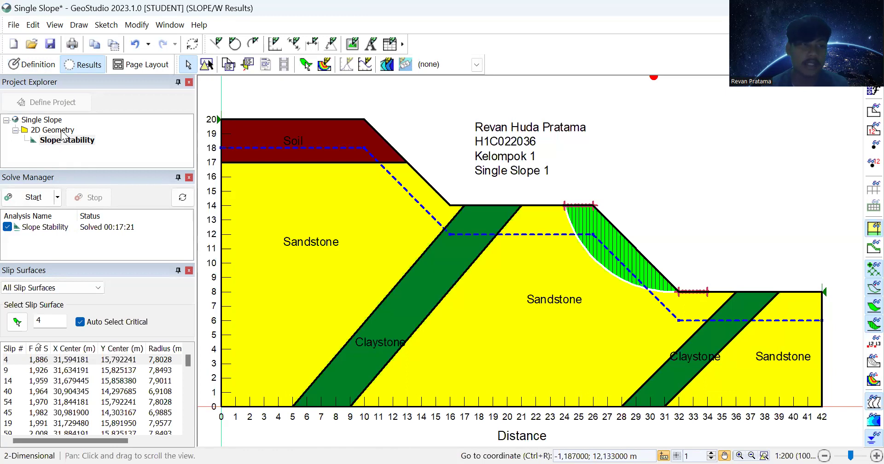
{"action": "left_click", "coordinate": [61, 130]}
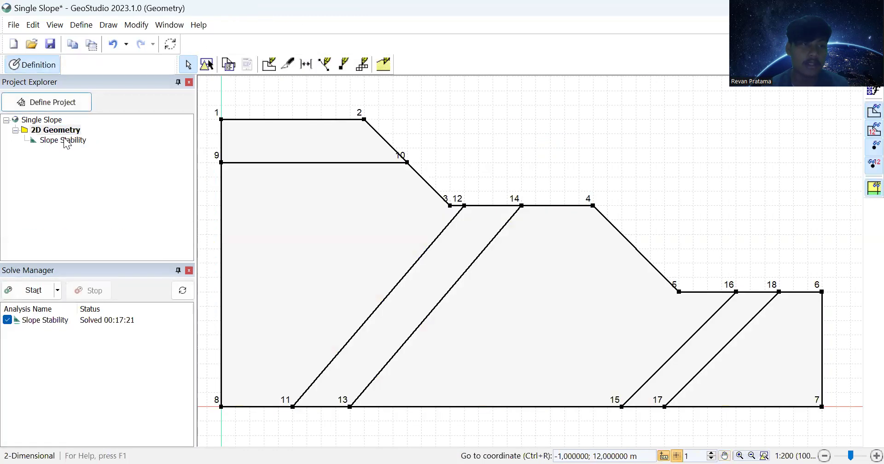
Step: Clear the existing ranges and set the entry range from x 6 to 10 m at elevation 20
{"action": "left_click", "coordinate": [65, 140]}
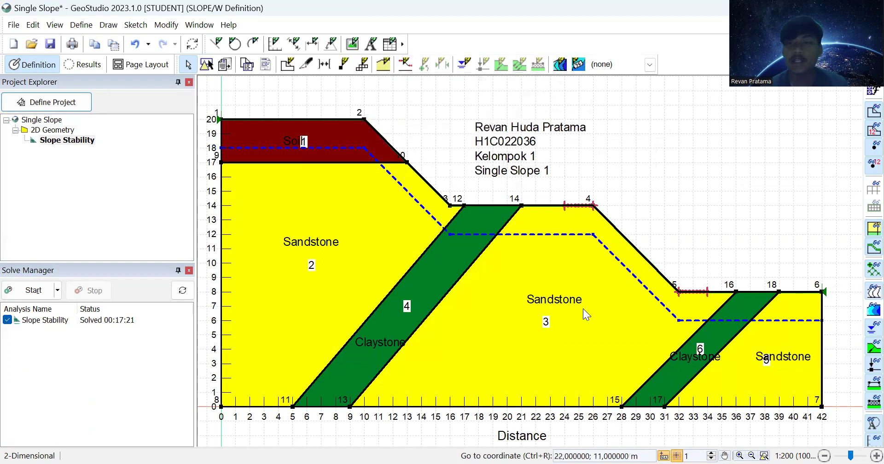
{"action": "left_click", "coordinate": [405, 64]}
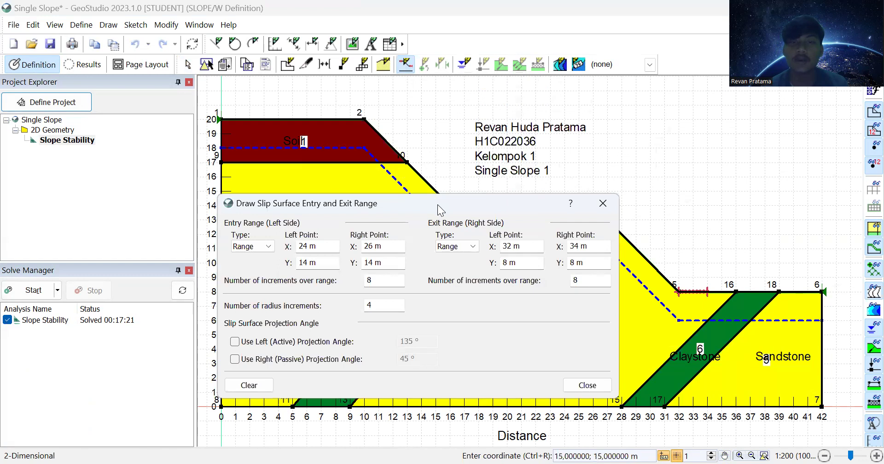
{"action": "left_click_drag", "start_coordinate": [438, 204], "coordinate": [670, 55]}
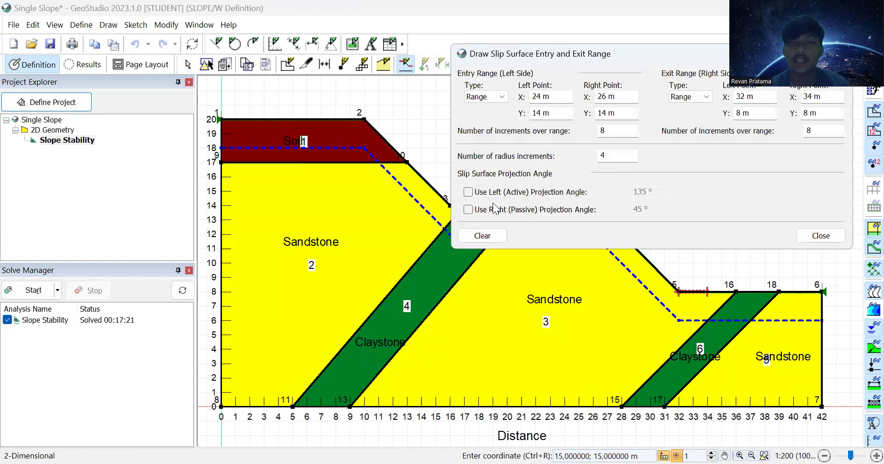
{"action": "left_click", "coordinate": [488, 240]}
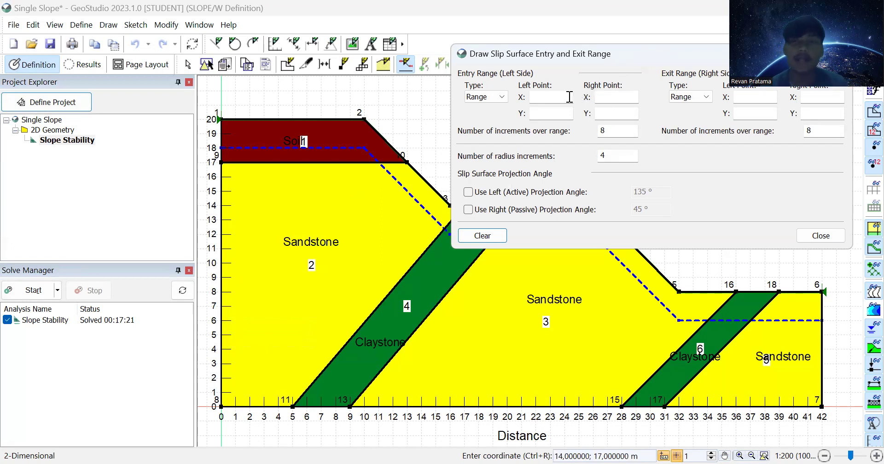
{"action": "left_click", "coordinate": [548, 98]}
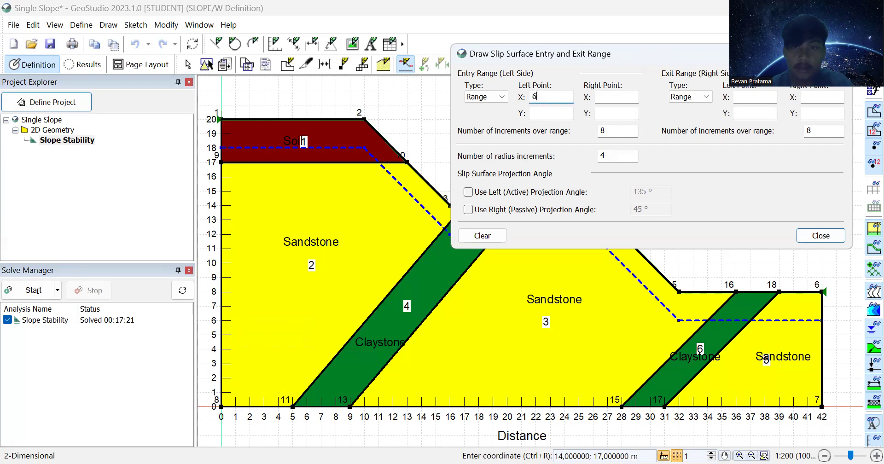
{"action": "left_click", "coordinate": [546, 112]}
{"action": "type", "text": "20"}
{"action": "left_click", "coordinate": [609, 97]}
{"action": "type", "text": "10"}
{"action": "left_click", "coordinate": [608, 114]}
Step: Set the exit range from x 32 to 36 m at elevation 8
{"action": "left_click", "coordinate": [747, 95]}
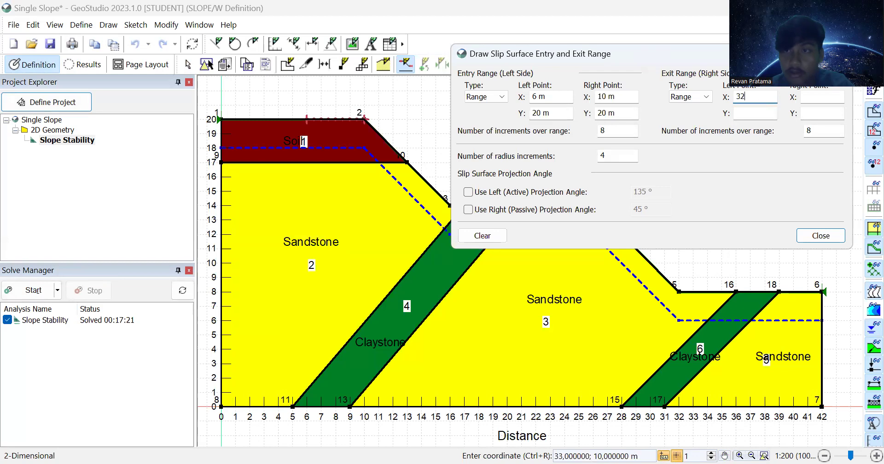
{"action": "left_click", "coordinate": [752, 111]}
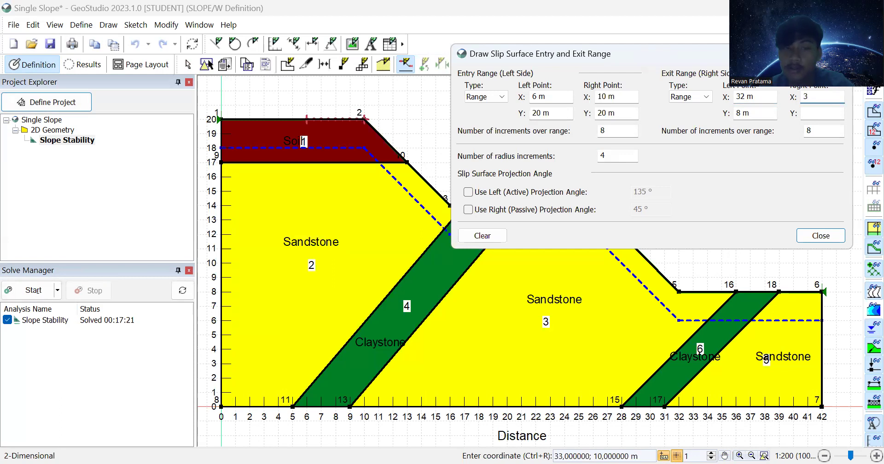
{"action": "left_click", "coordinate": [814, 114]}
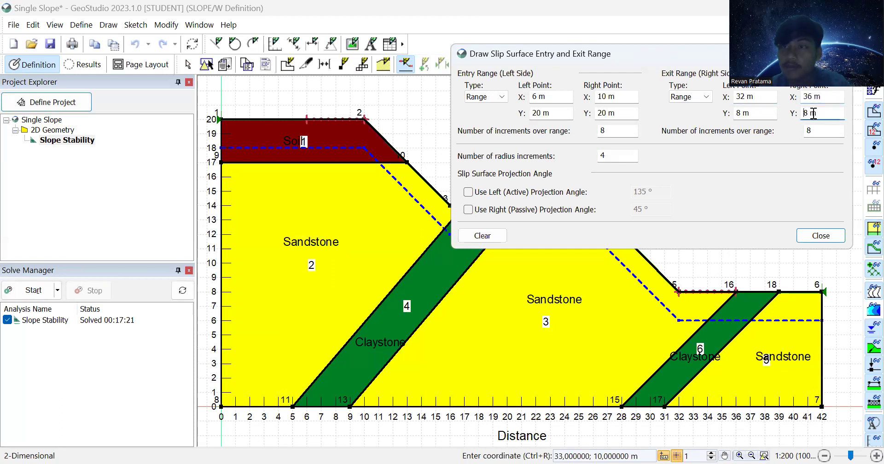
{"action": "left_click", "coordinate": [820, 235]}
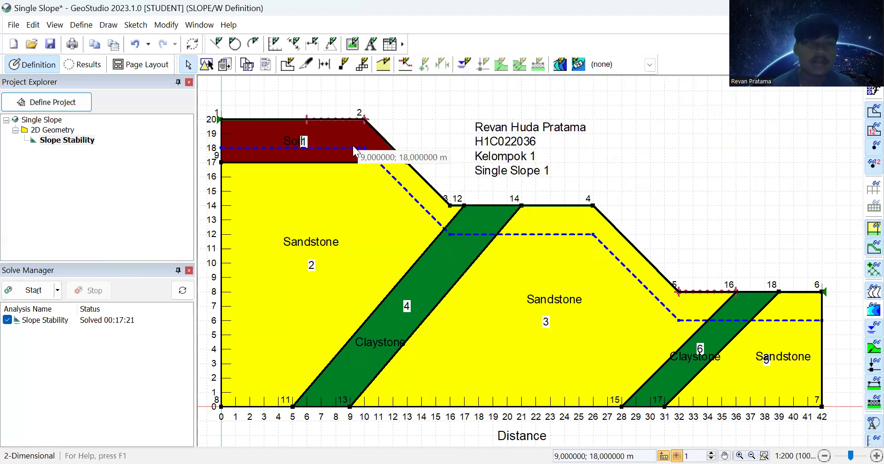
Step: Re-solve the model and show all trial slips around critical surface 44 (FS 1.672)
{"action": "left_click", "coordinate": [43, 291]}
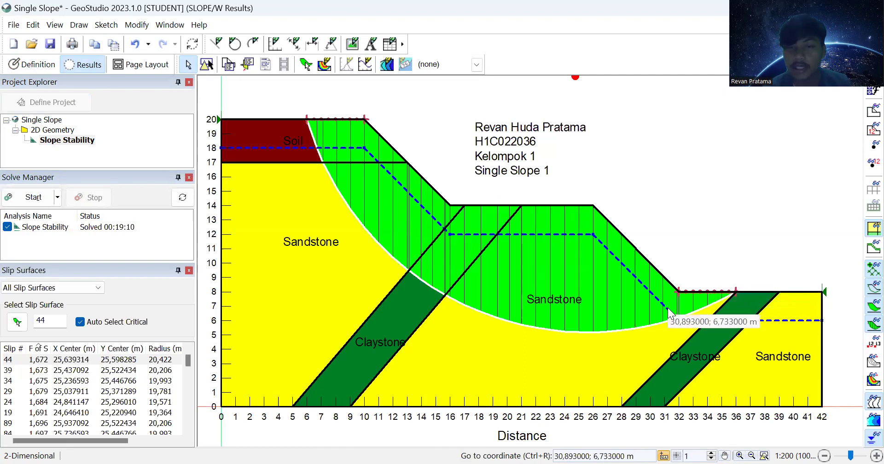
{"action": "left_click", "coordinate": [863, 366]}
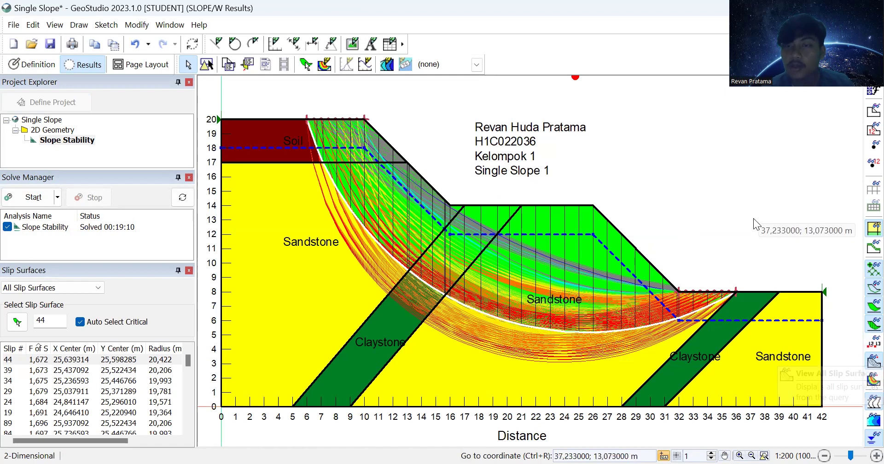
Step: Pan to reveal the 1.672 factor of safety label and hide the trial slips
{"action": "left_click", "coordinate": [724, 456]}
{"action": "mouse_move", "coordinate": [681, 277]}
{"action": "left_mouse_down"}
{"action": "mouse_move", "coordinate": [675, 310]}
{"action": "mouse_move", "coordinate": [708, 282]}
{"action": "mouse_move", "coordinate": [695, 260]}
{"action": "mouse_move", "coordinate": [700, 276]}
{"action": "mouse_move", "coordinate": [686, 278]}
{"action": "mouse_move", "coordinate": [695, 273]}
{"action": "left_mouse_up"}
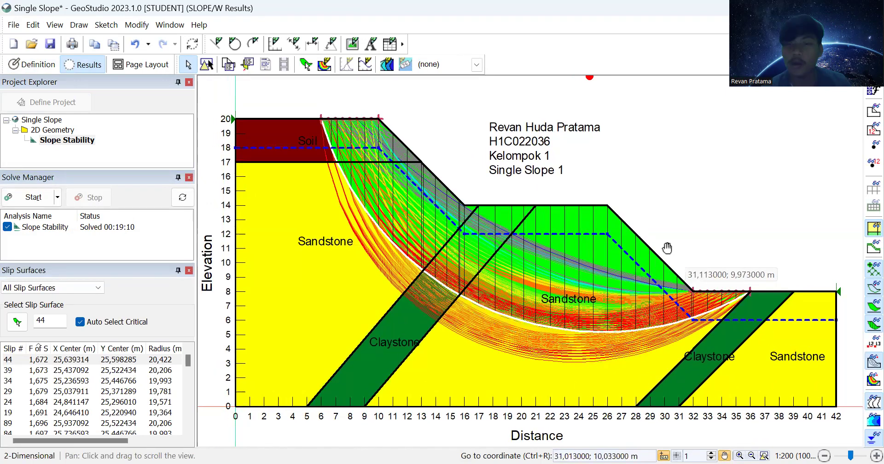
{"action": "left_click_drag", "start_coordinate": [657, 209], "coordinate": [611, 178]}
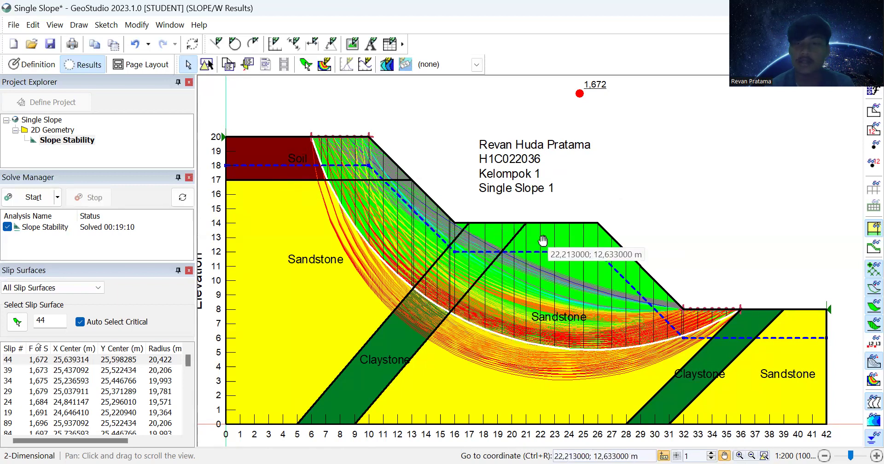
{"action": "left_click", "coordinate": [865, 363]}
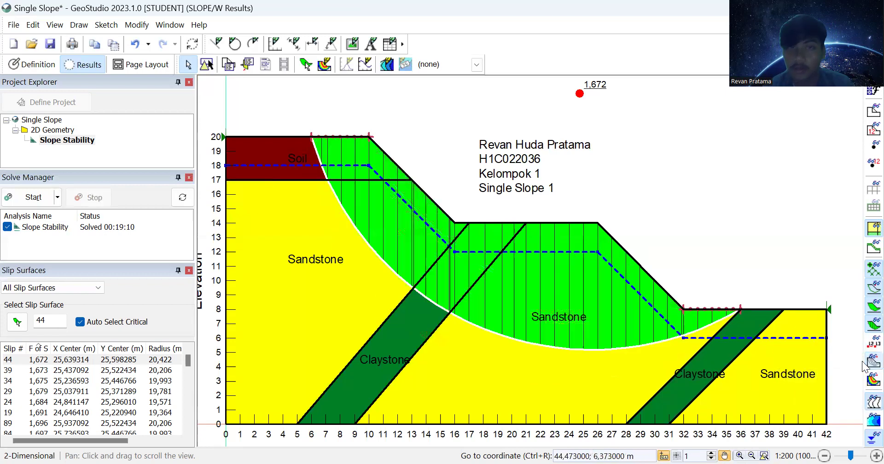